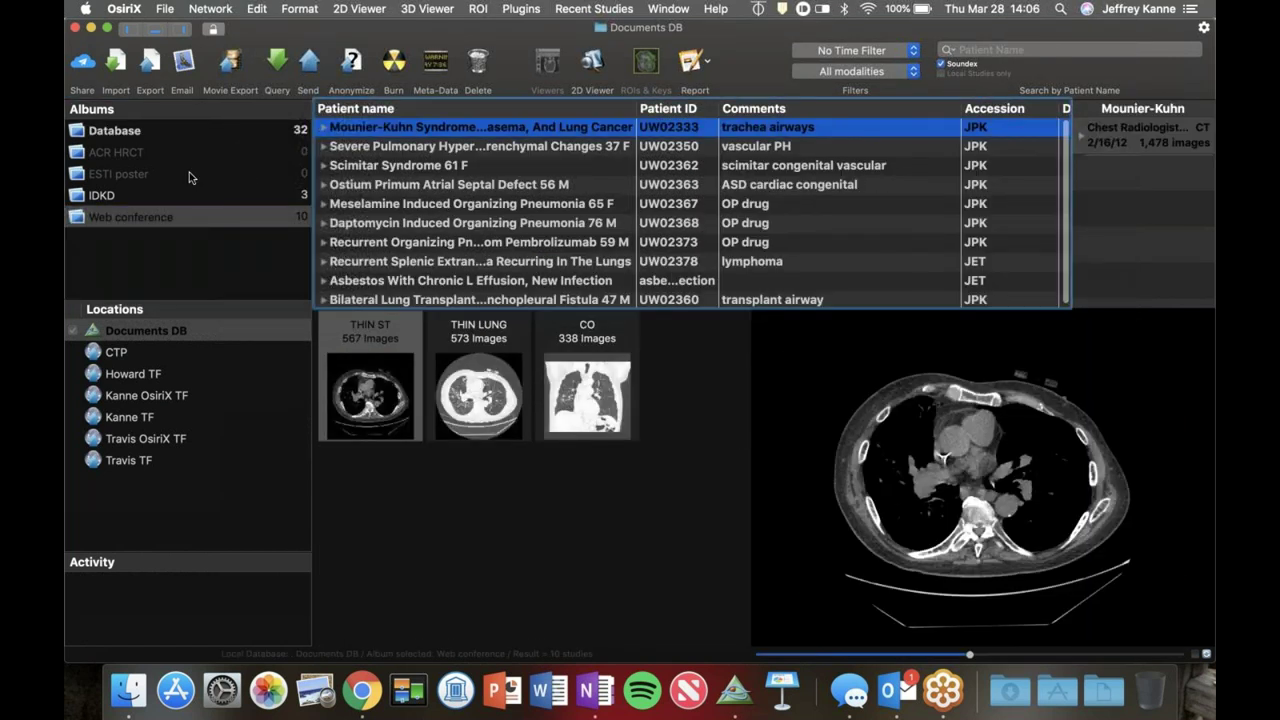
Step: Show the Bilateral Lung Transplant case's series and preview its AP Detector chest radiograph
scroll(480, 250, down, 2)
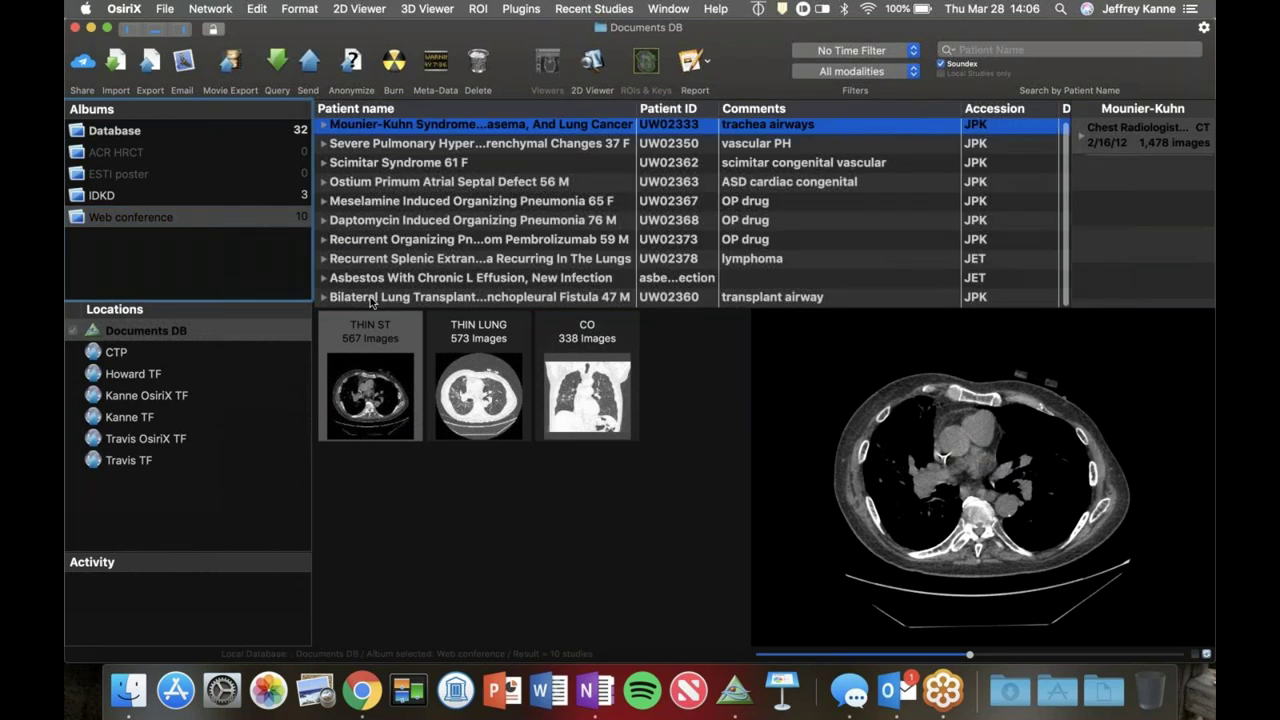
click(371, 300)
click(478, 392)
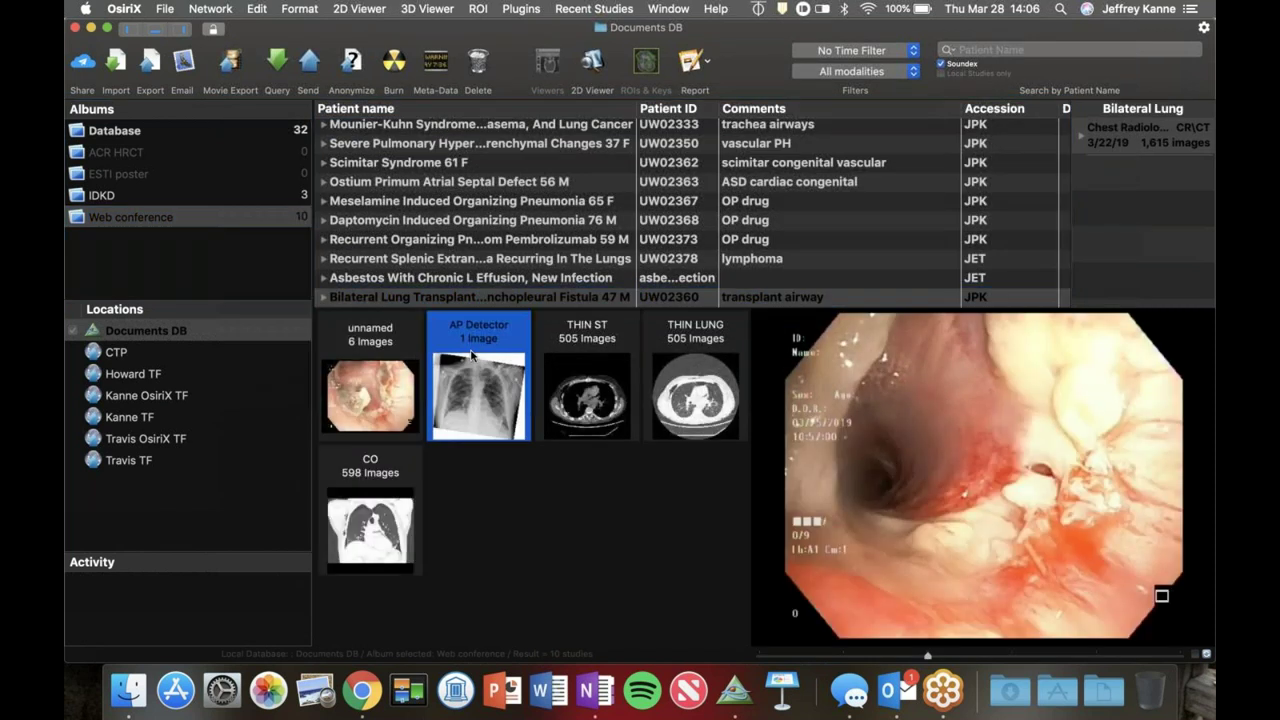
Step: View the AP Detector radiograph full-window, then load the THIN LUNG CT series
key(Return)
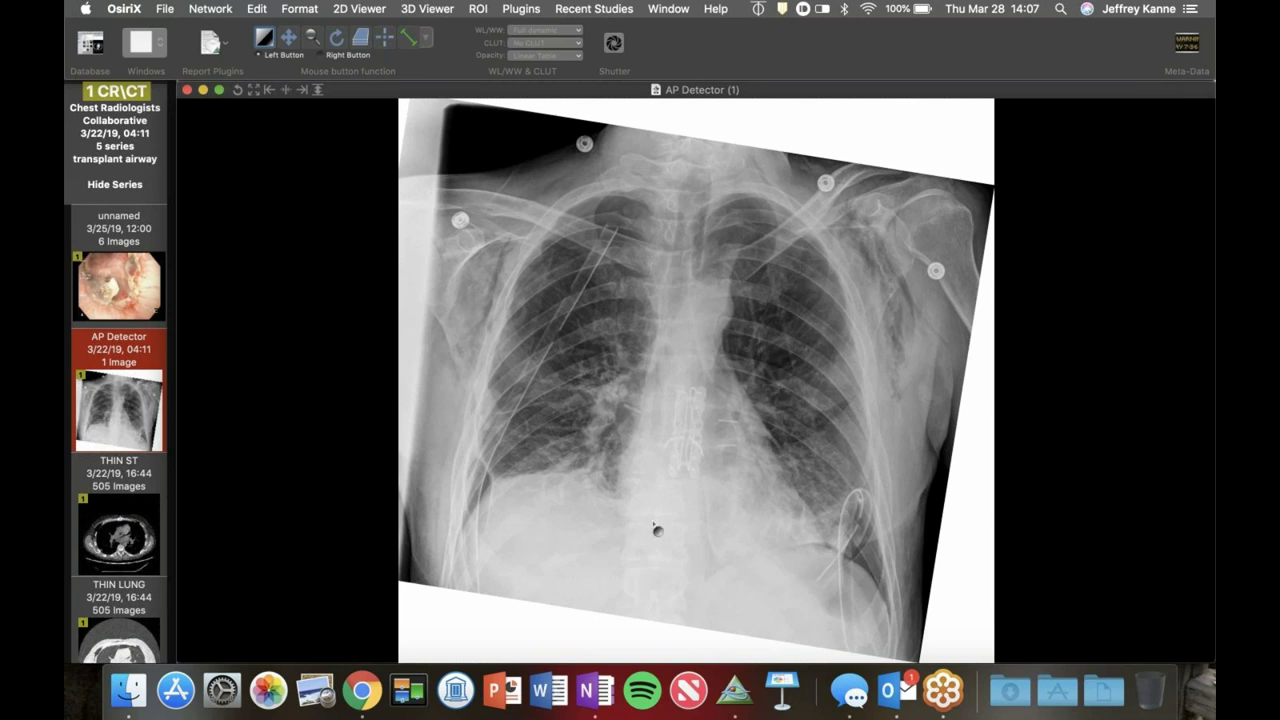
click(120, 616)
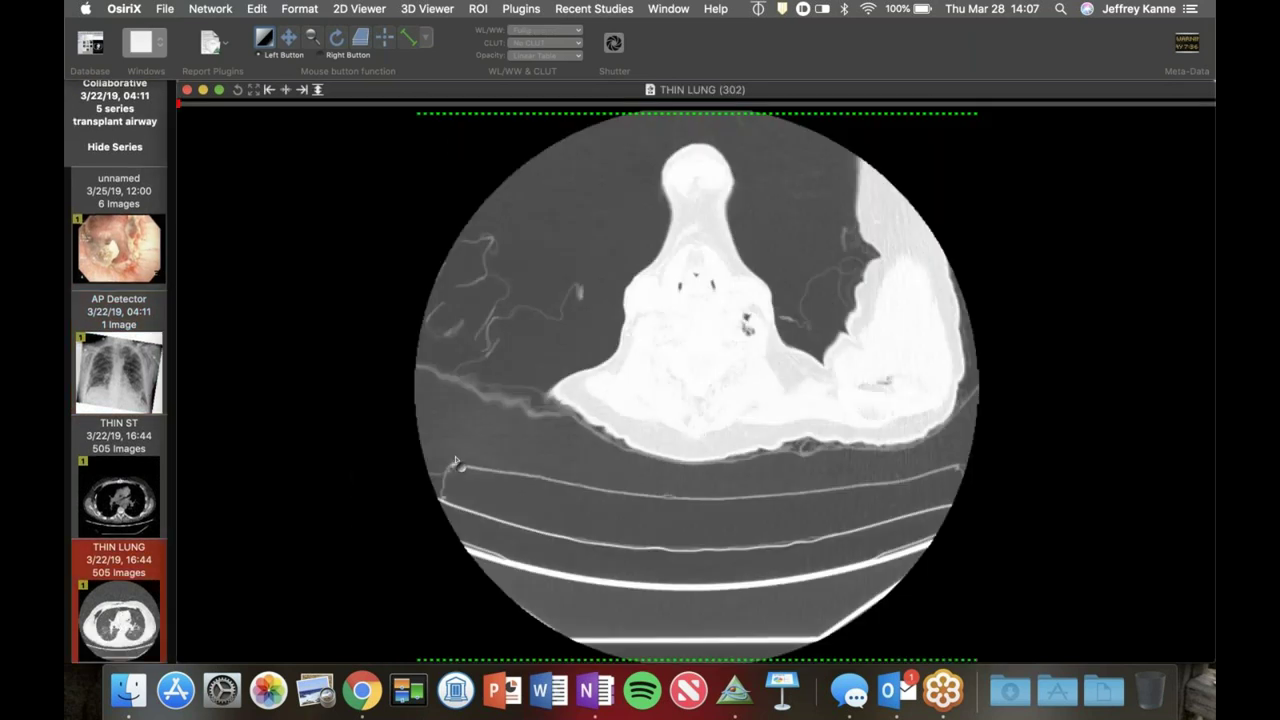
Step: Page the THIN LUNG CT from the neck down to the mid chest, showing both hila
scroll(684, 263, down, 20)
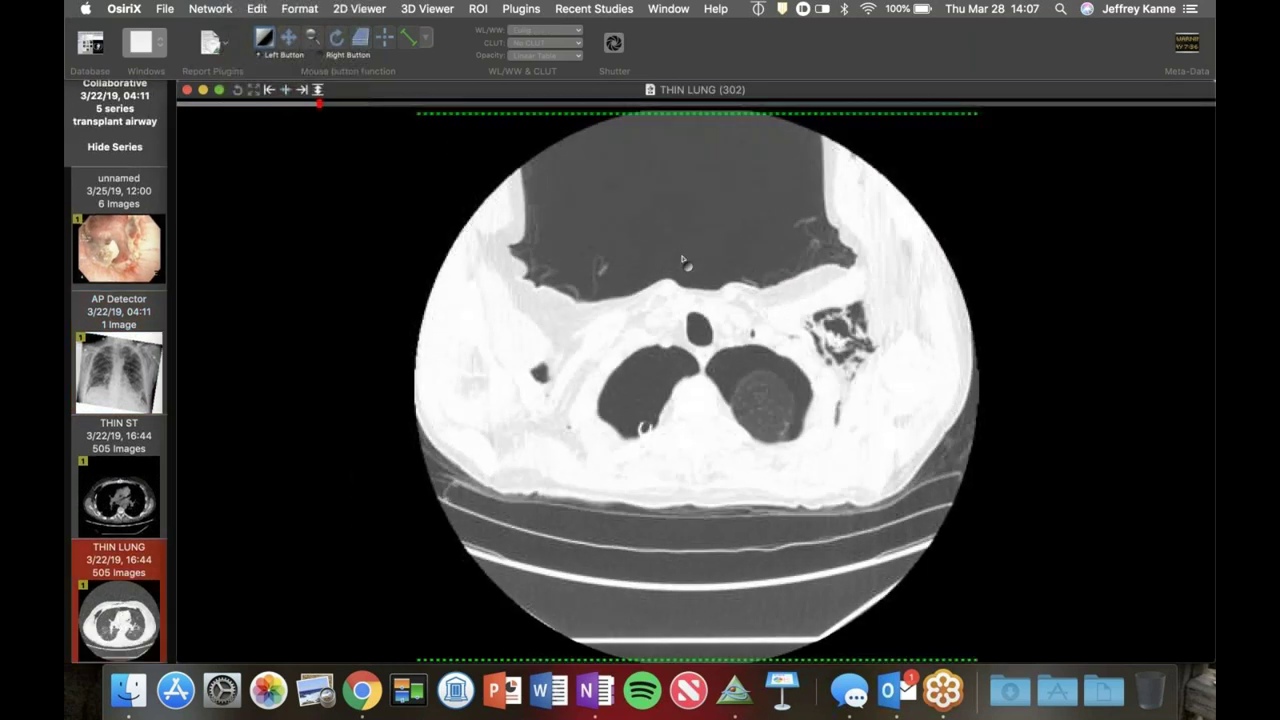
scroll(684, 263, down, 15)
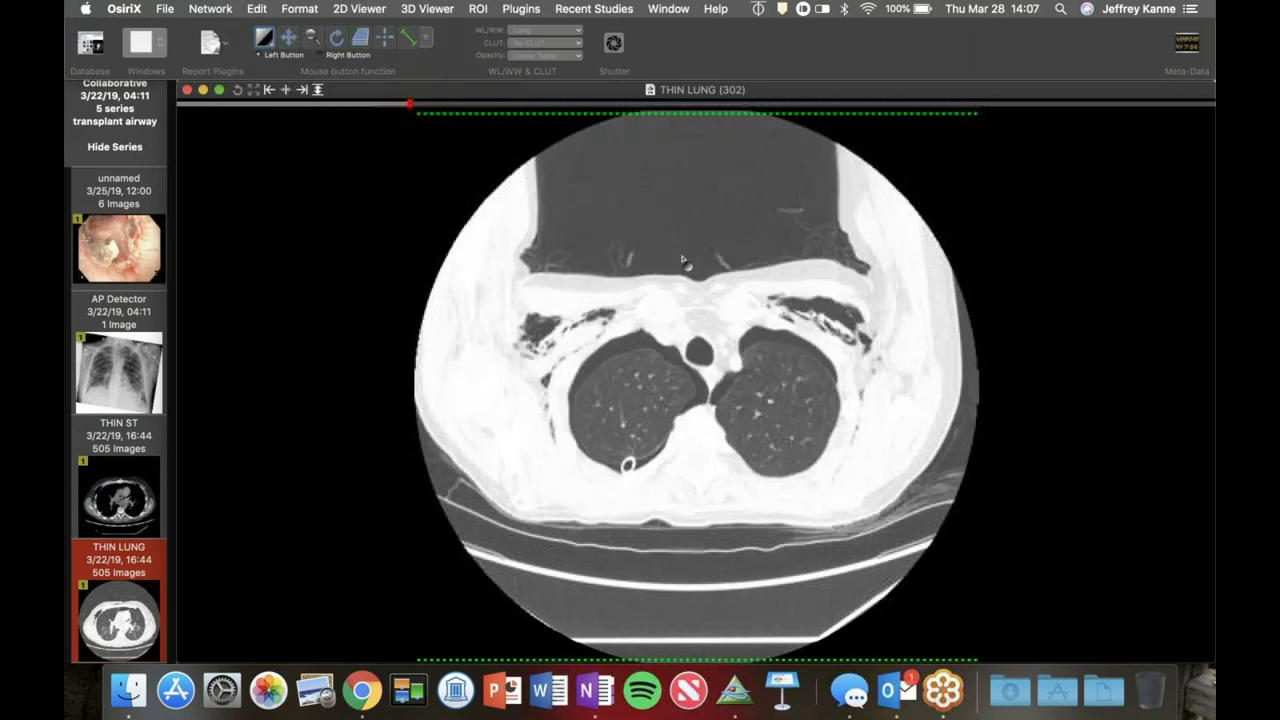
scroll(684, 261, down, 17)
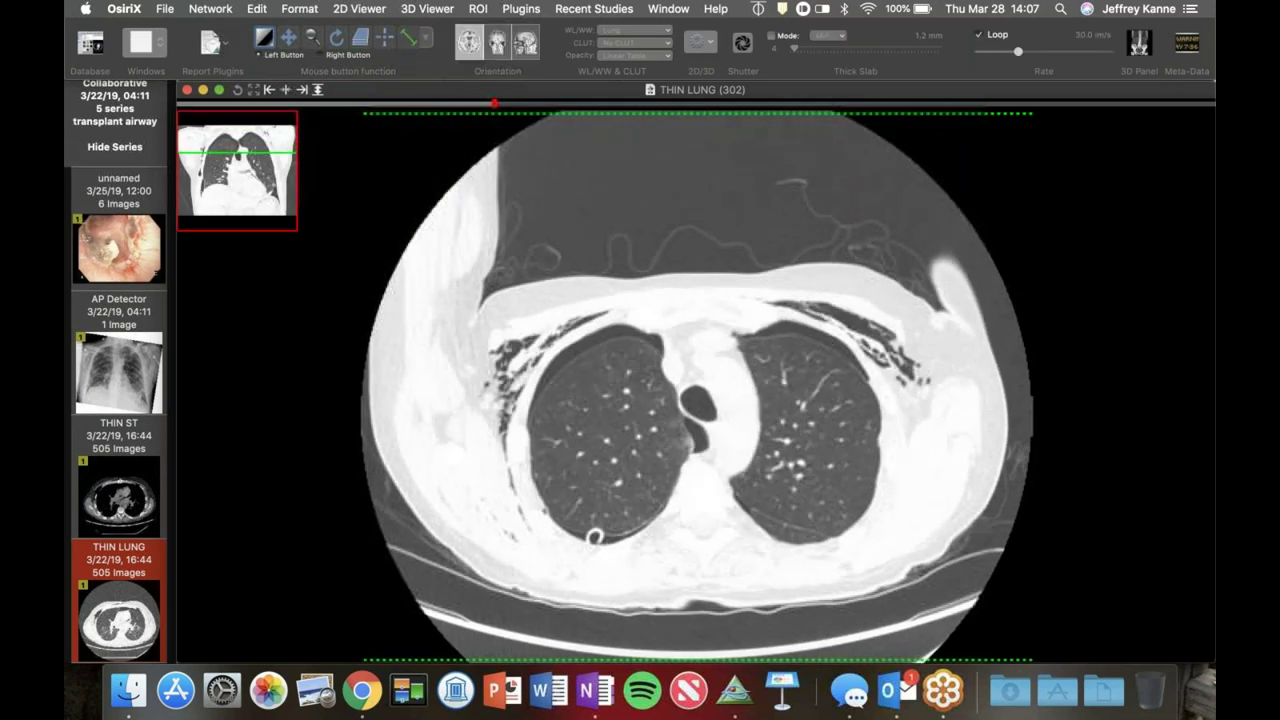
scroll(684, 263, down, 10)
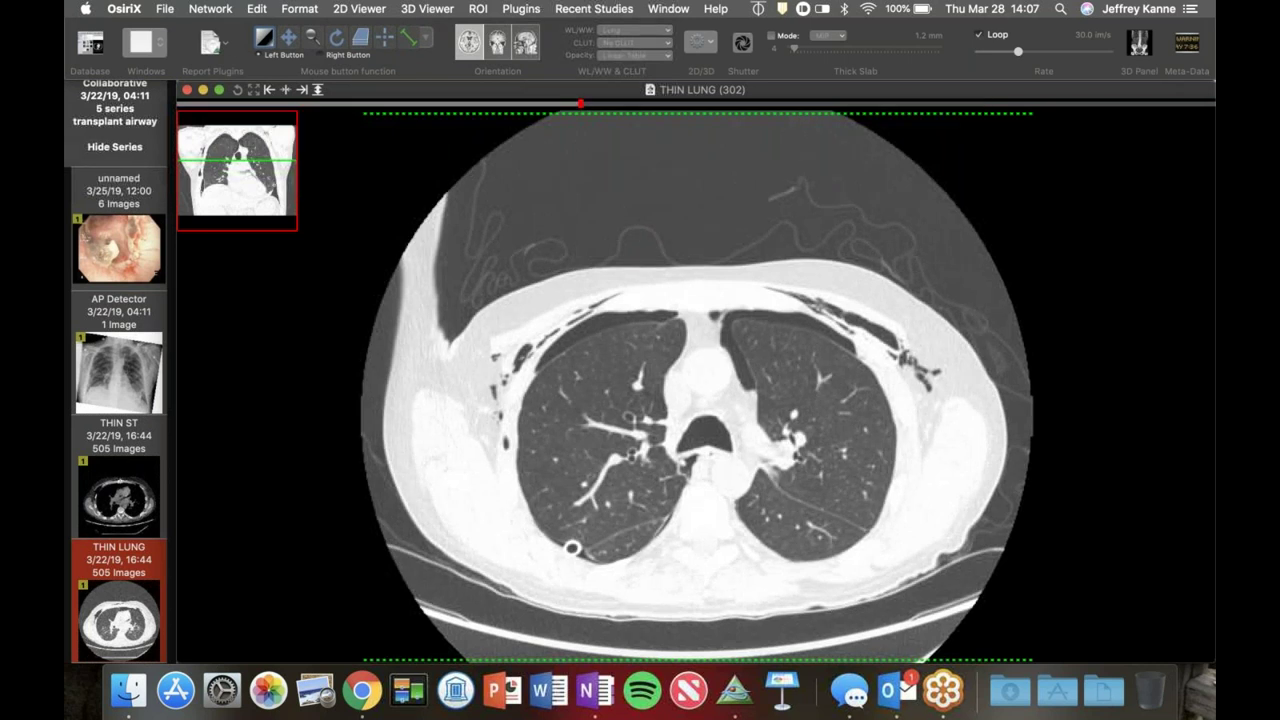
scroll(684, 263, down, 8)
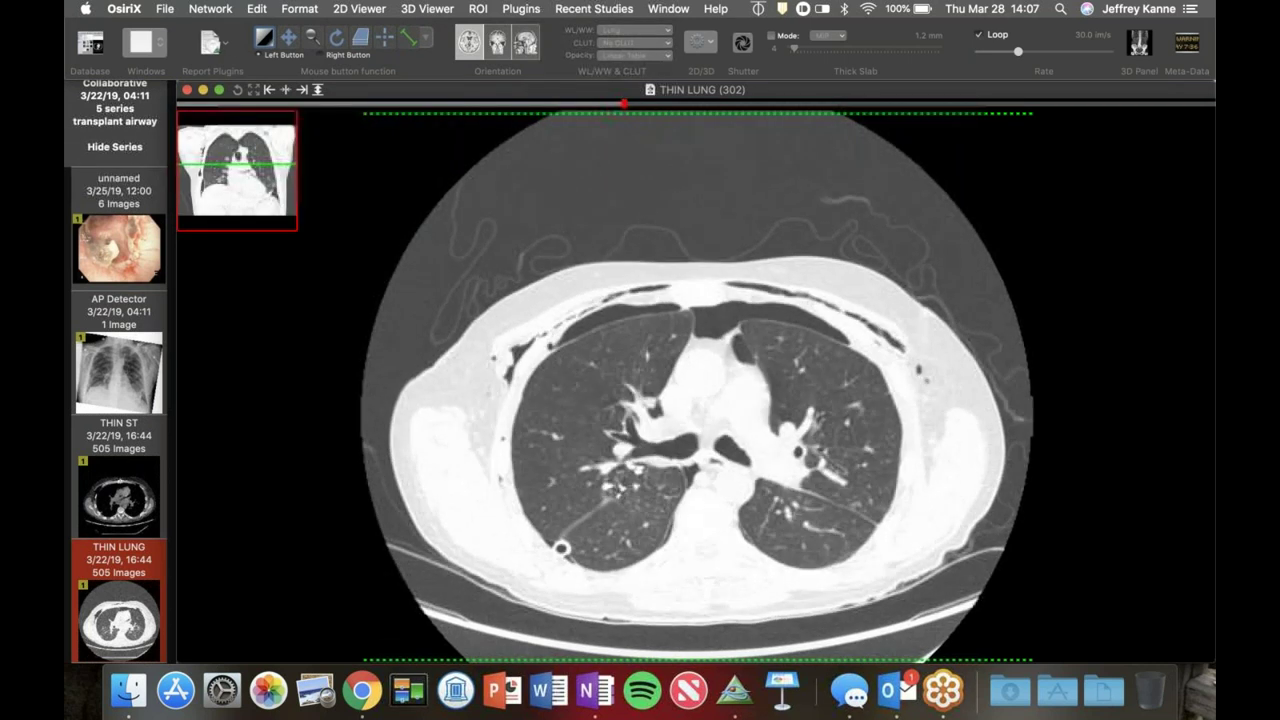
scroll(684, 263, down, 3)
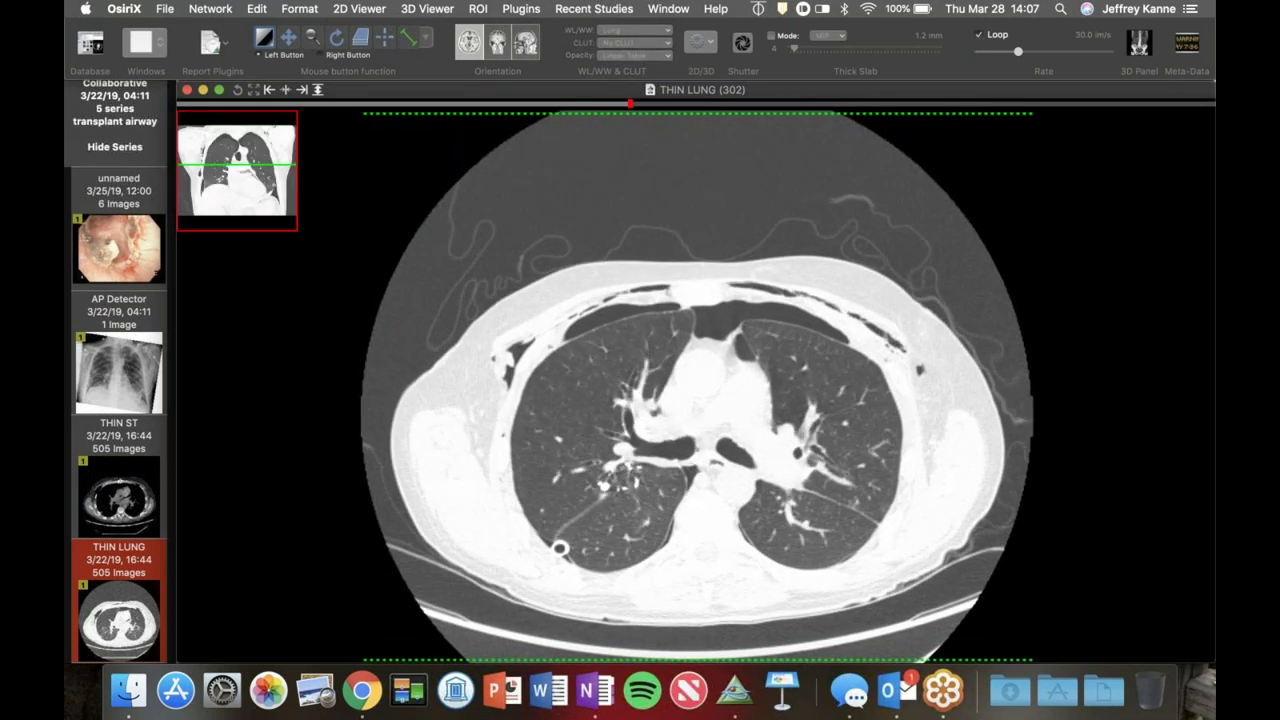
scroll(584, 357, down, 3)
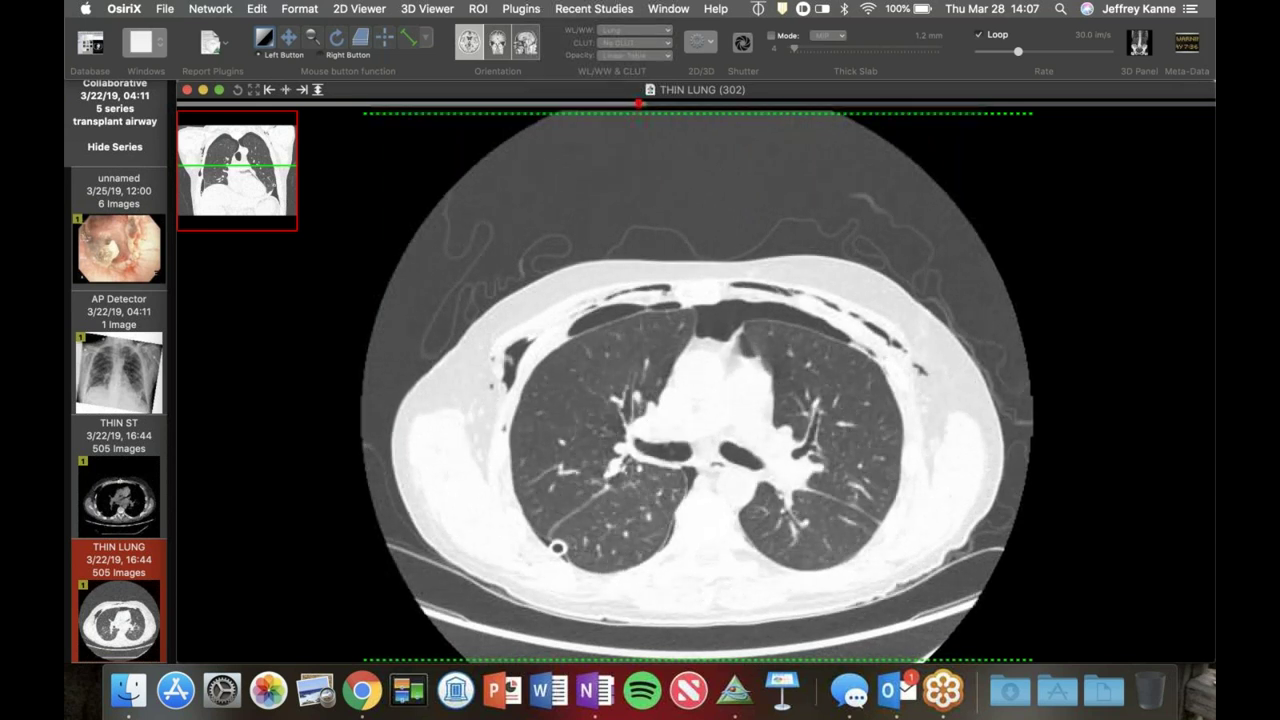
scroll(675, 460, down, 2)
scroll(675, 460, down, 3)
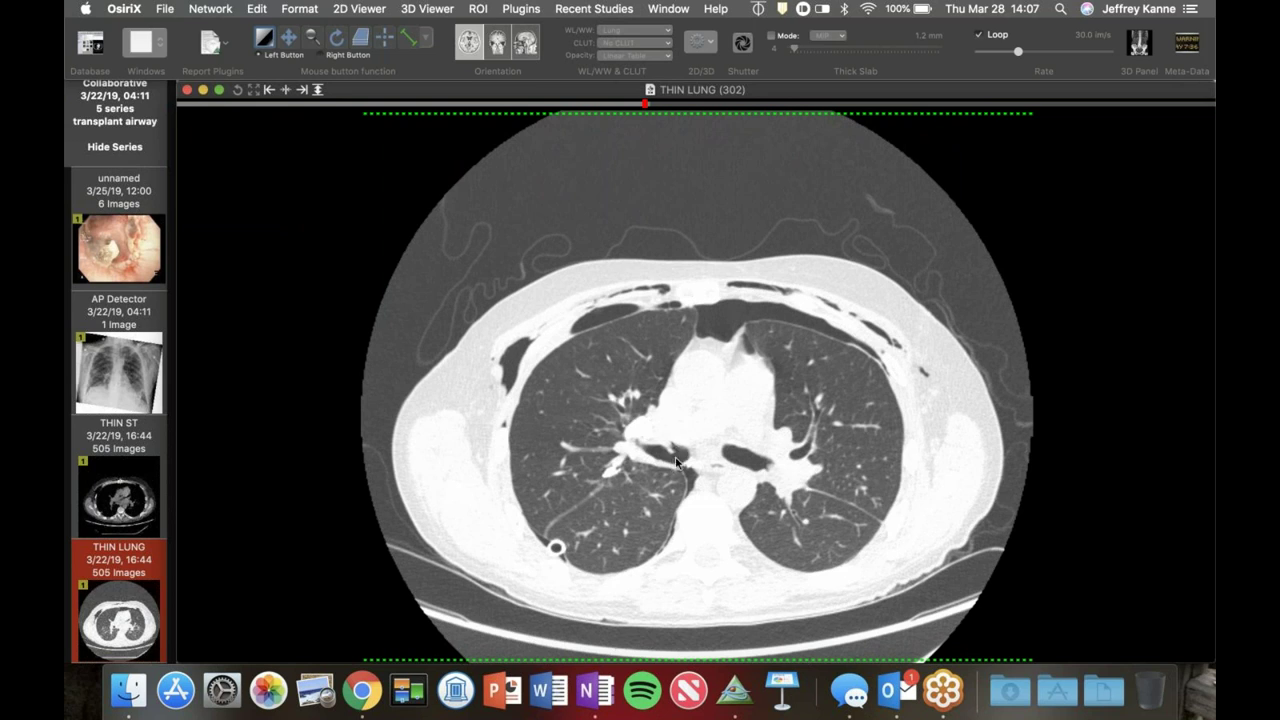
scroll(672, 476, down, 8)
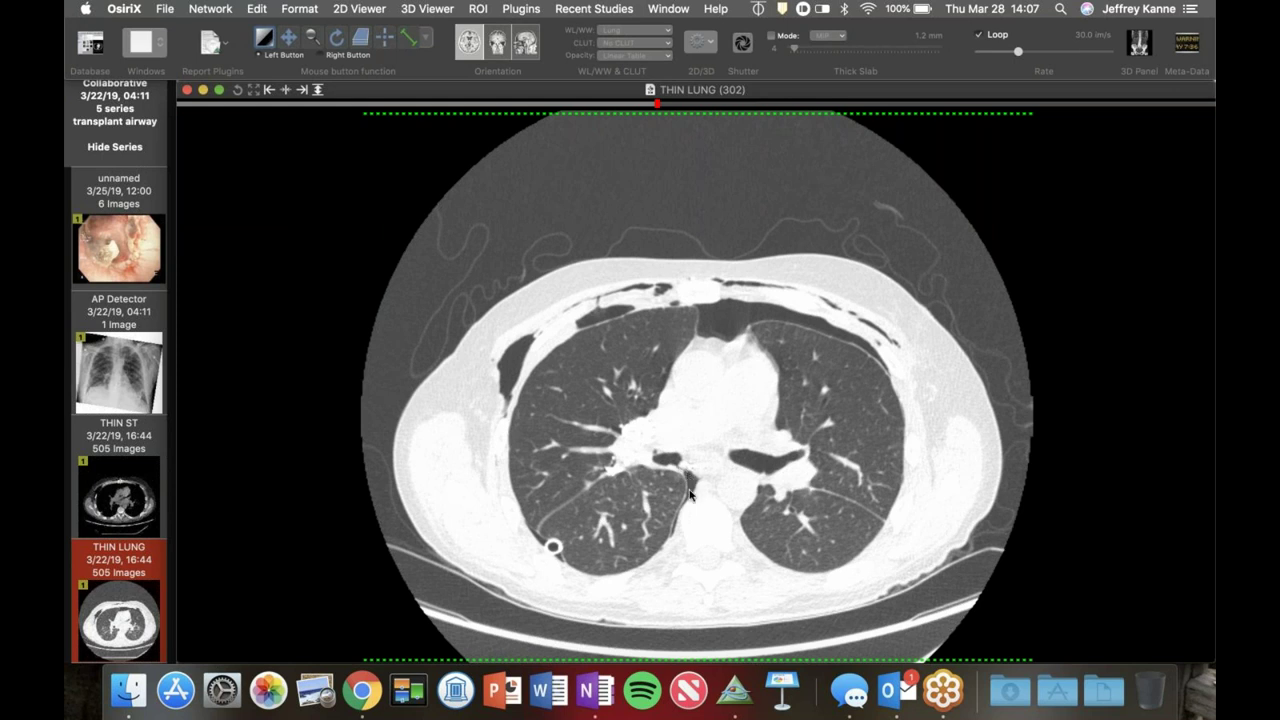
scroll(689, 493, down, 2)
scroll(688, 496, up, 2)
scroll(688, 496, down, 10)
scroll(688, 496, up, 10)
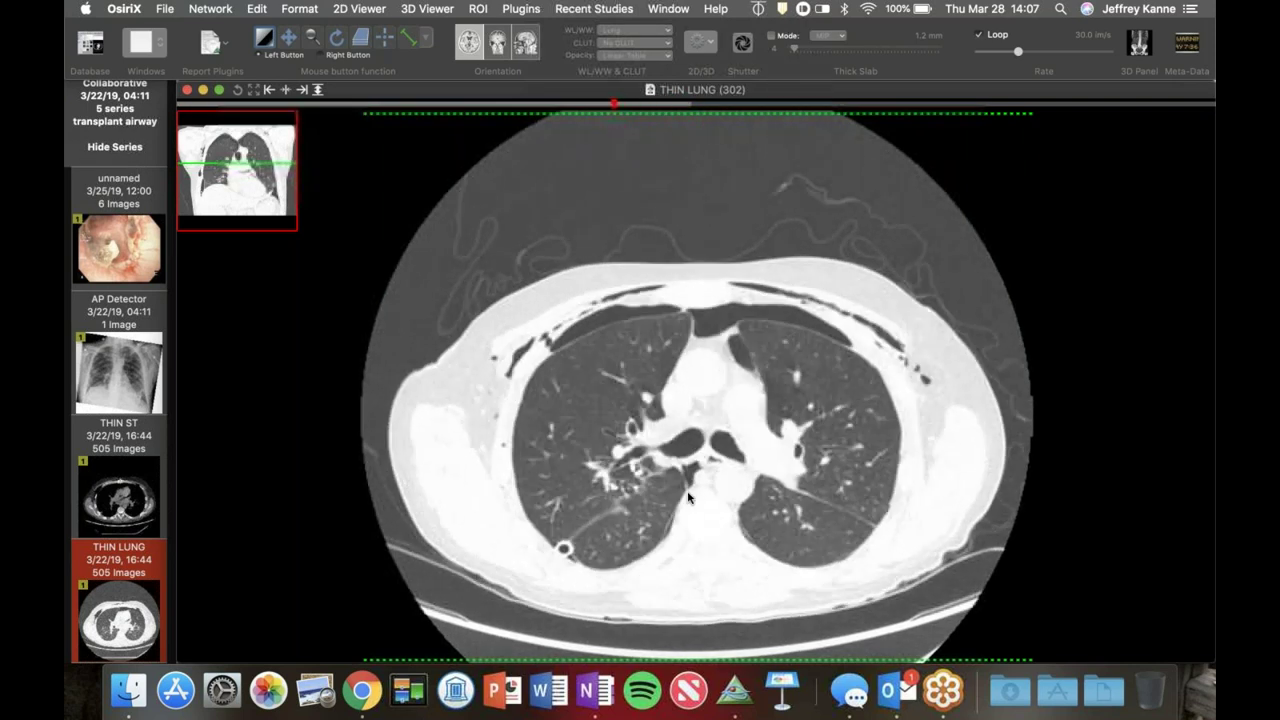
scroll(688, 496, up, 10)
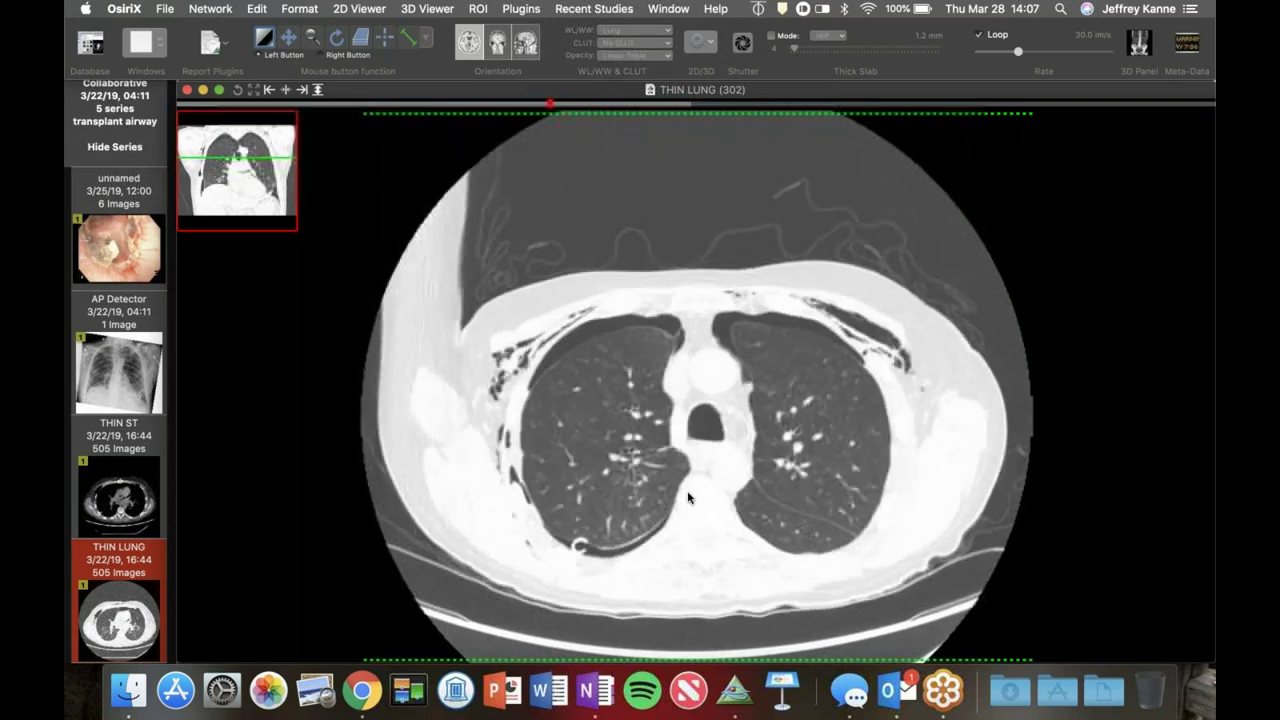
scroll(688, 496, down, 10)
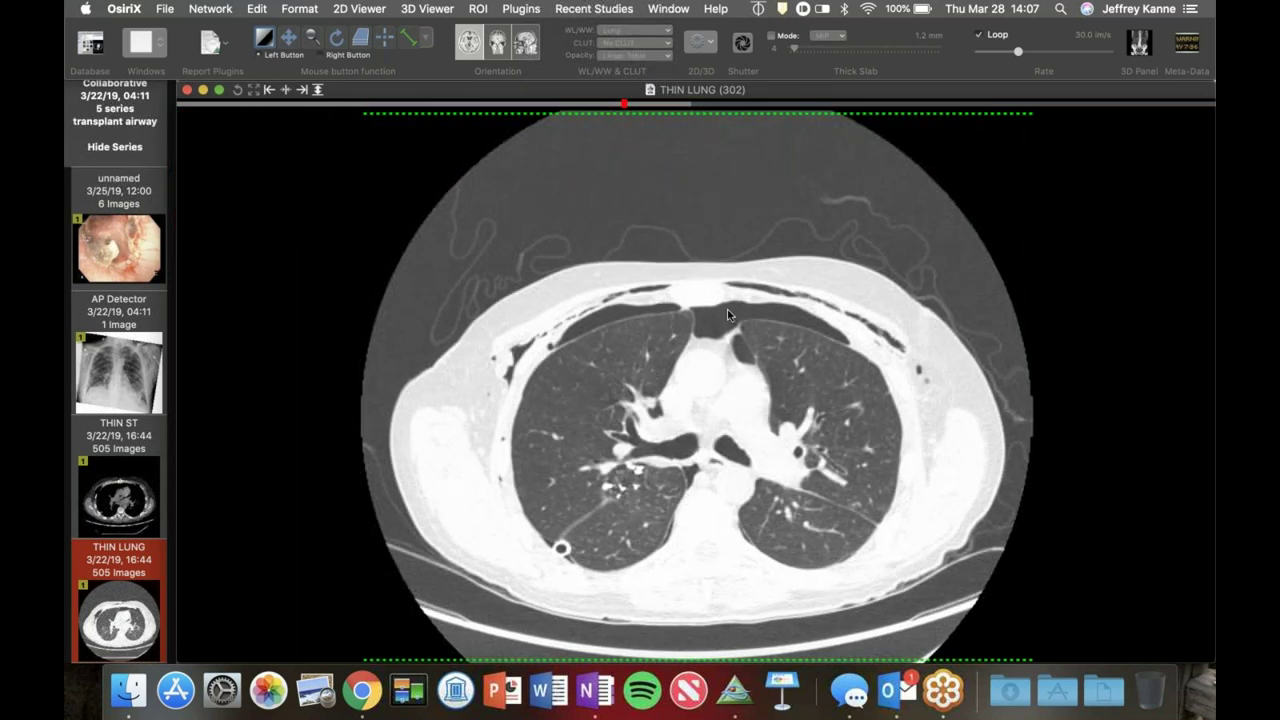
scroll(690, 305, down, 5)
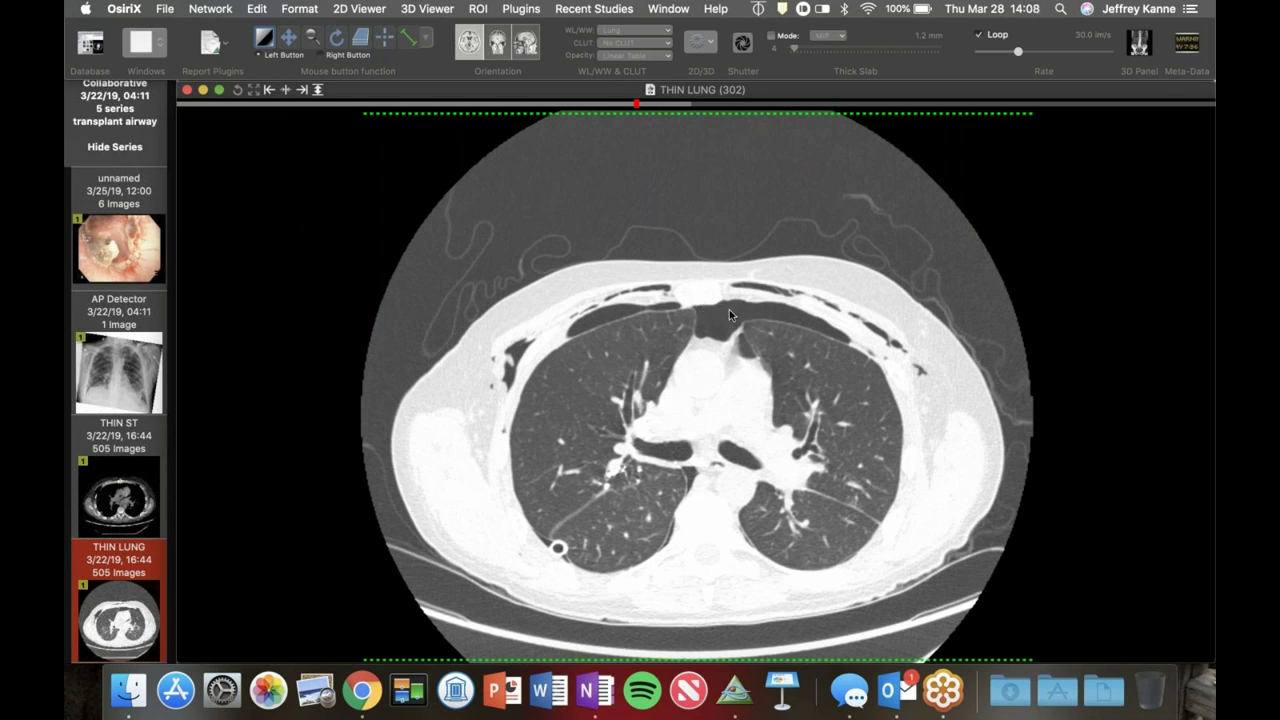
scroll(709, 343, down, 5)
scroll(709, 345, down, 4)
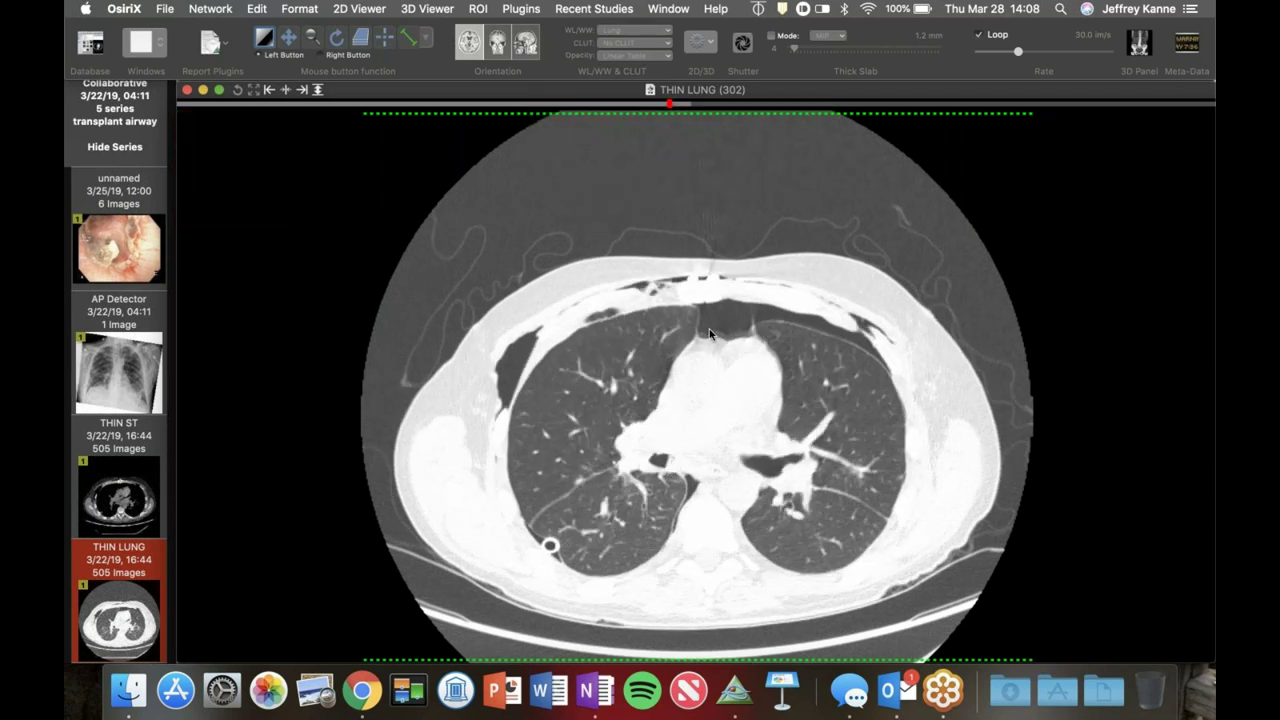
Step: Page through the THIN LUNG axial slices between the lung bases and hilar level
scroll(723, 340, down, 3)
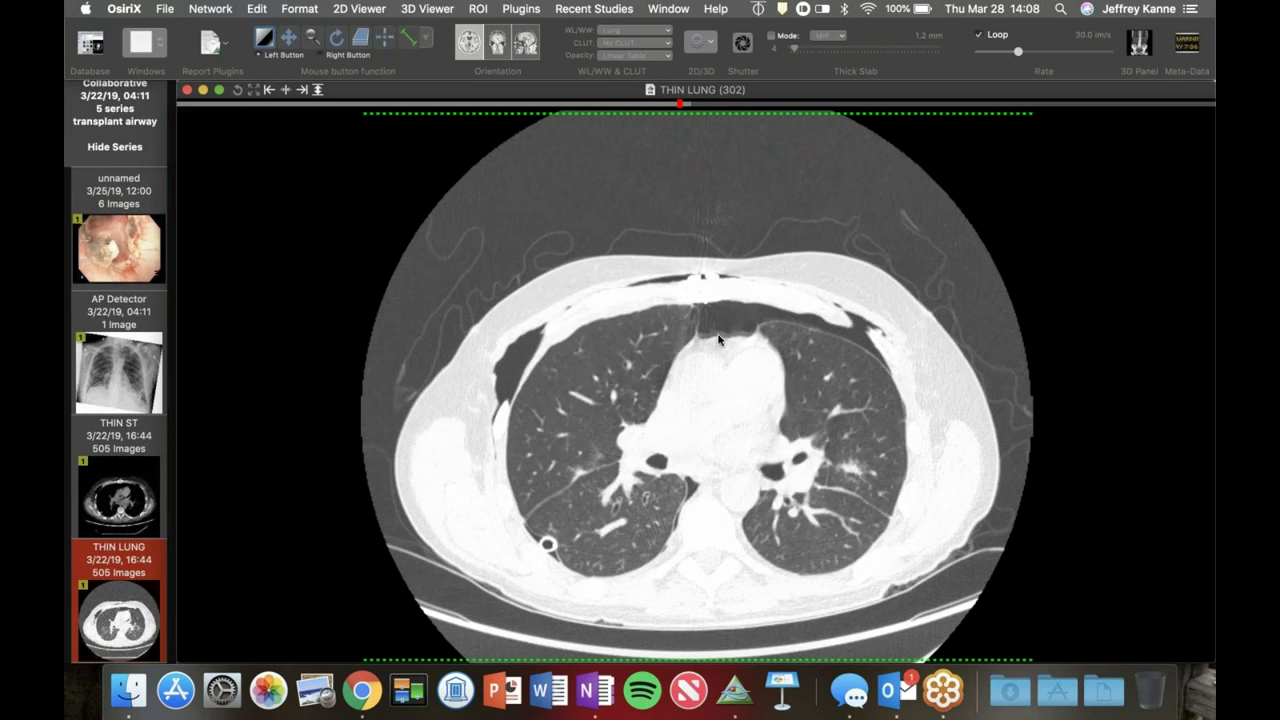
scroll(719, 335, down, 5)
scroll(719, 340, down, 3)
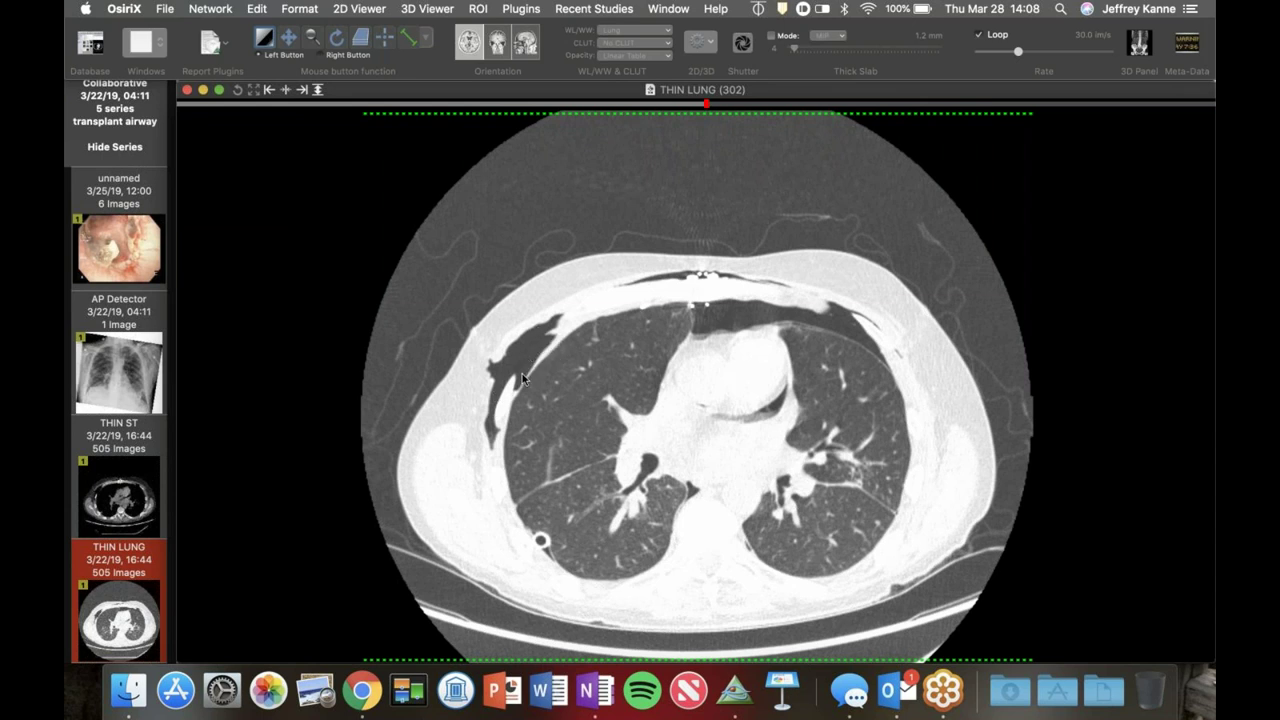
scroll(522, 376, down, 3)
scroll(534, 341, down, 2)
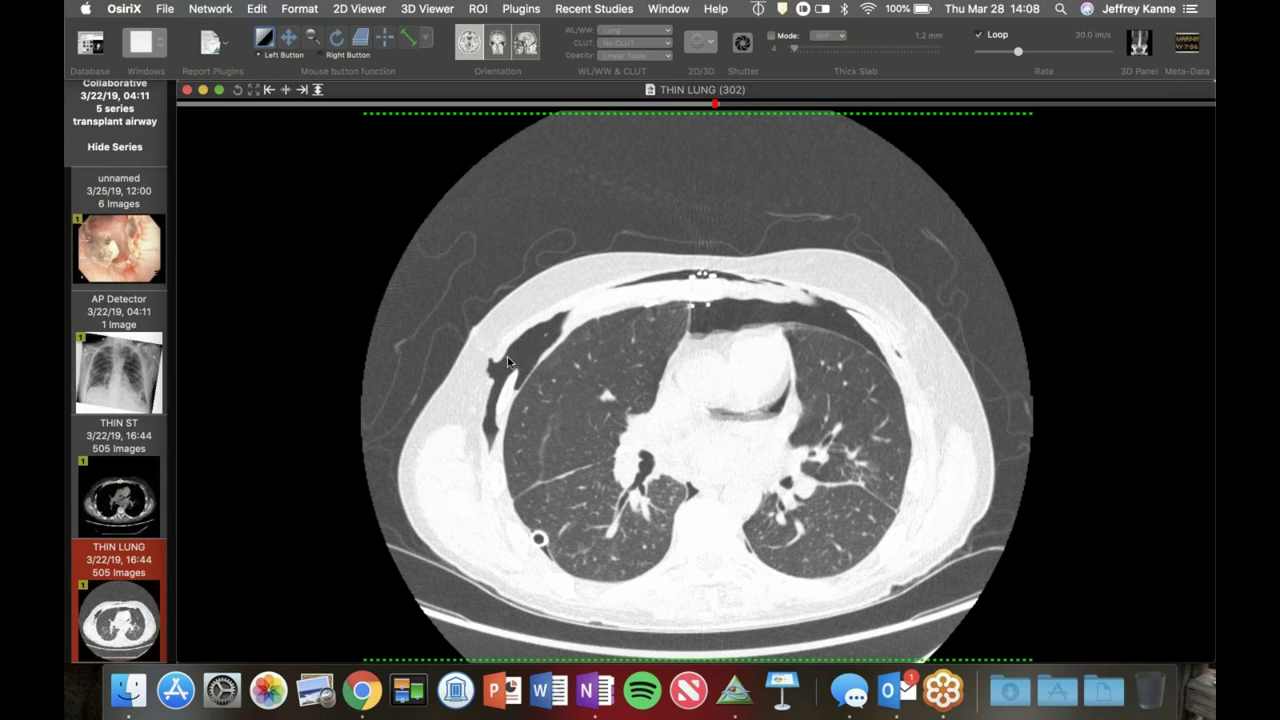
scroll(703, 523, up, 10)
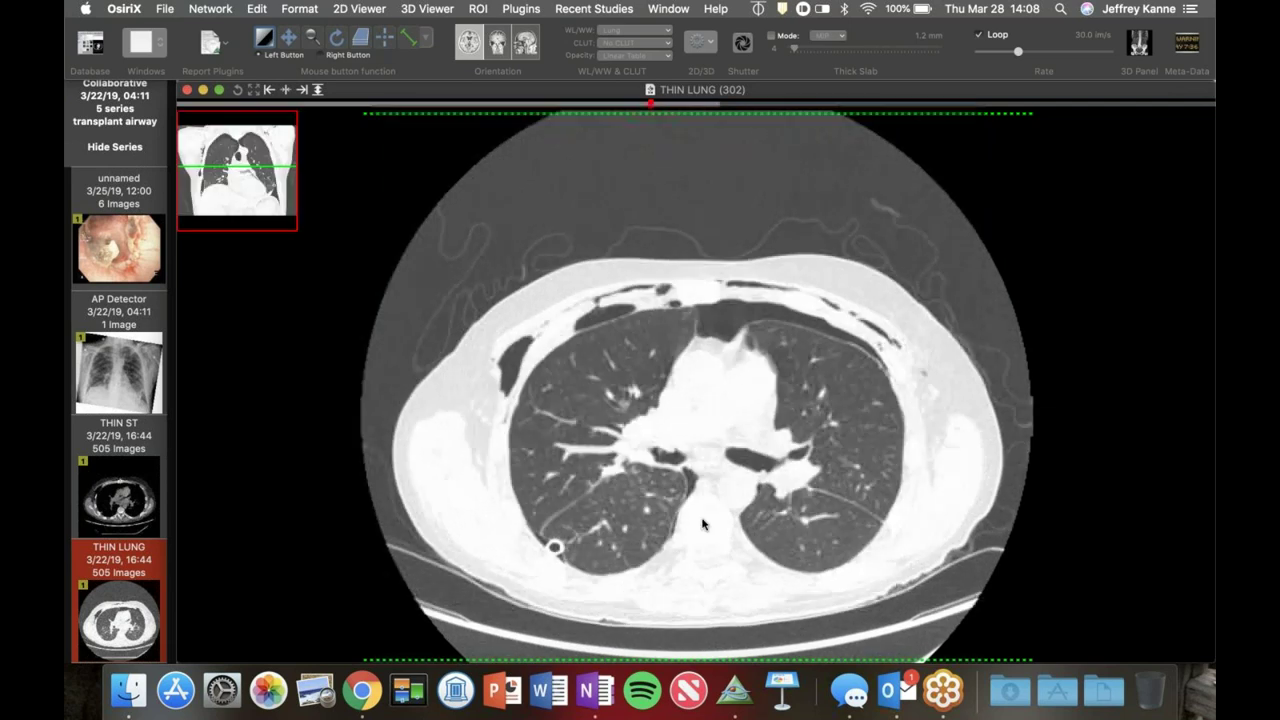
scroll(695, 500, down, 4)
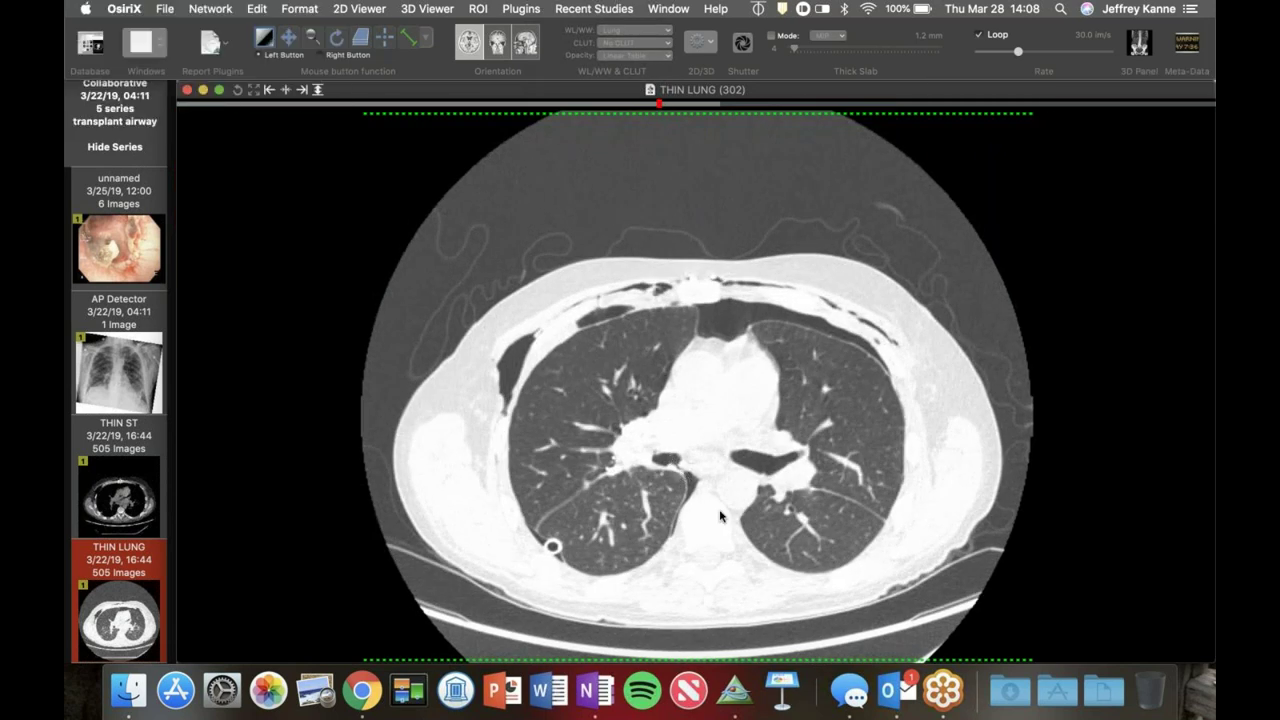
scroll(720, 516, down, 8)
scroll(720, 516, down, 8)
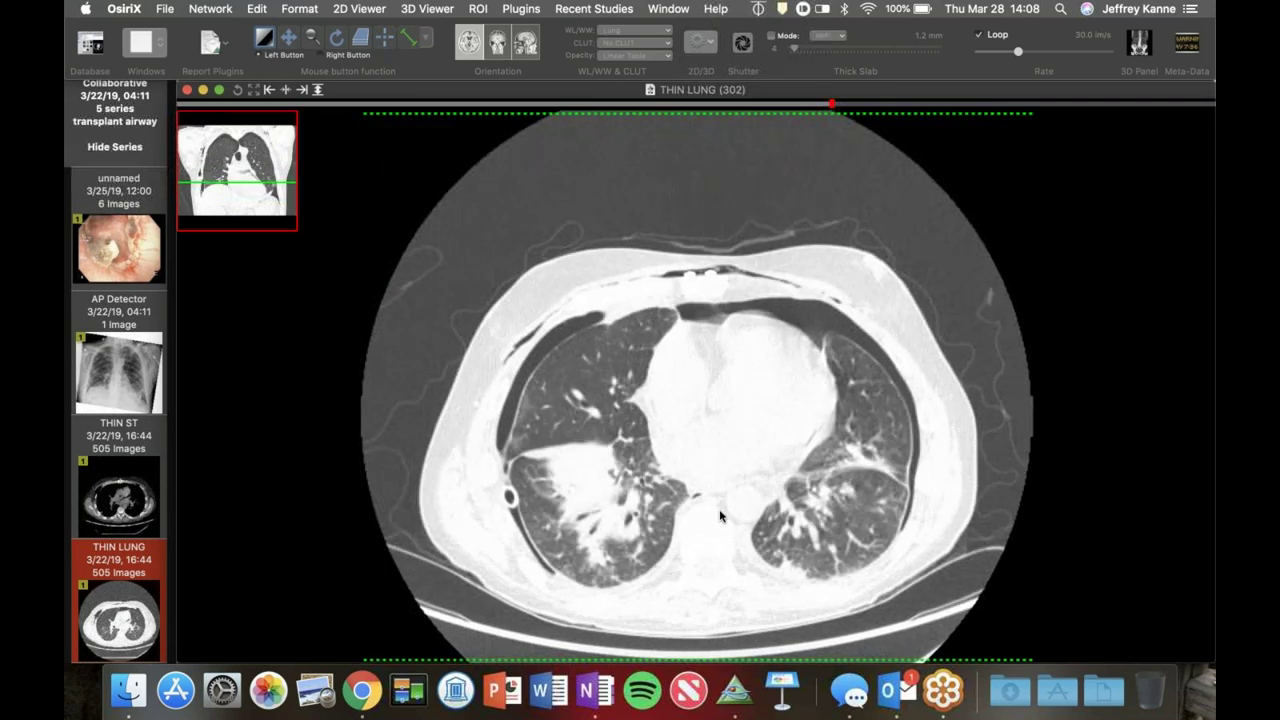
scroll(720, 516, down, 8)
scroll(720, 516, down, 3)
scroll(880, 500, down, 2)
scroll(880, 500, down, 6)
scroll(880, 500, down, 3)
scroll(900, 510, up, 2)
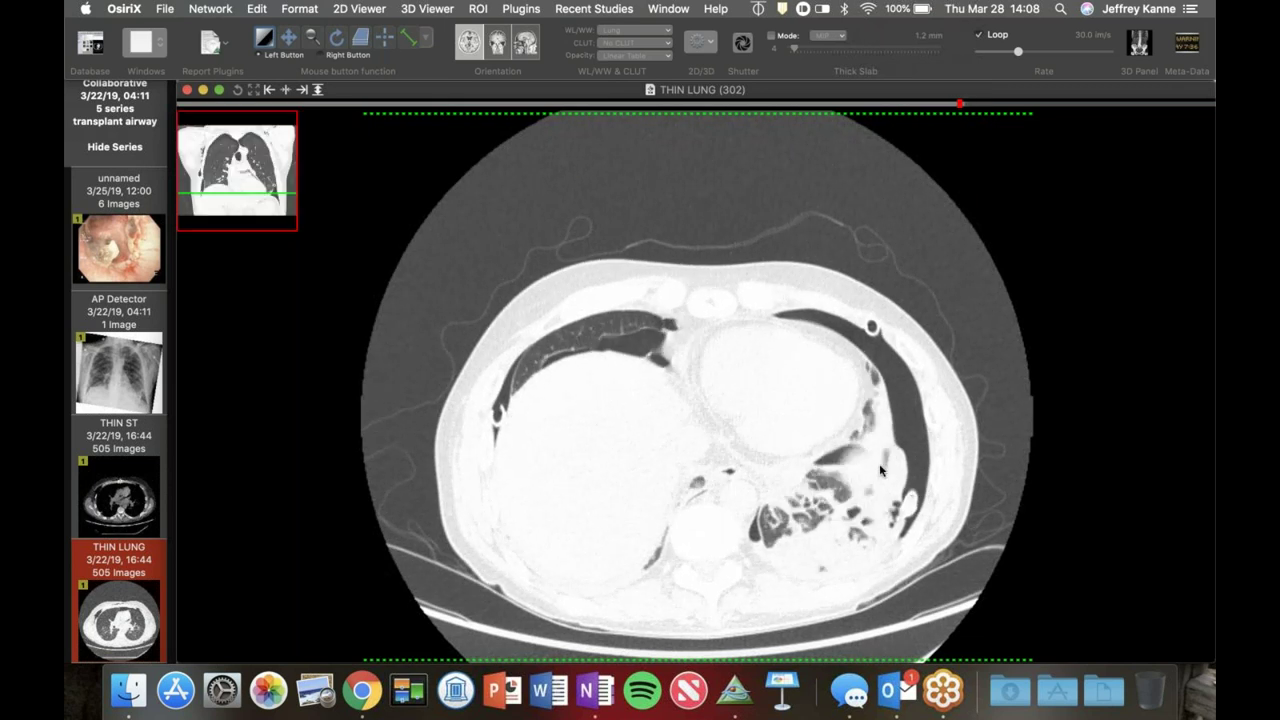
scroll(885, 490, down, 2)
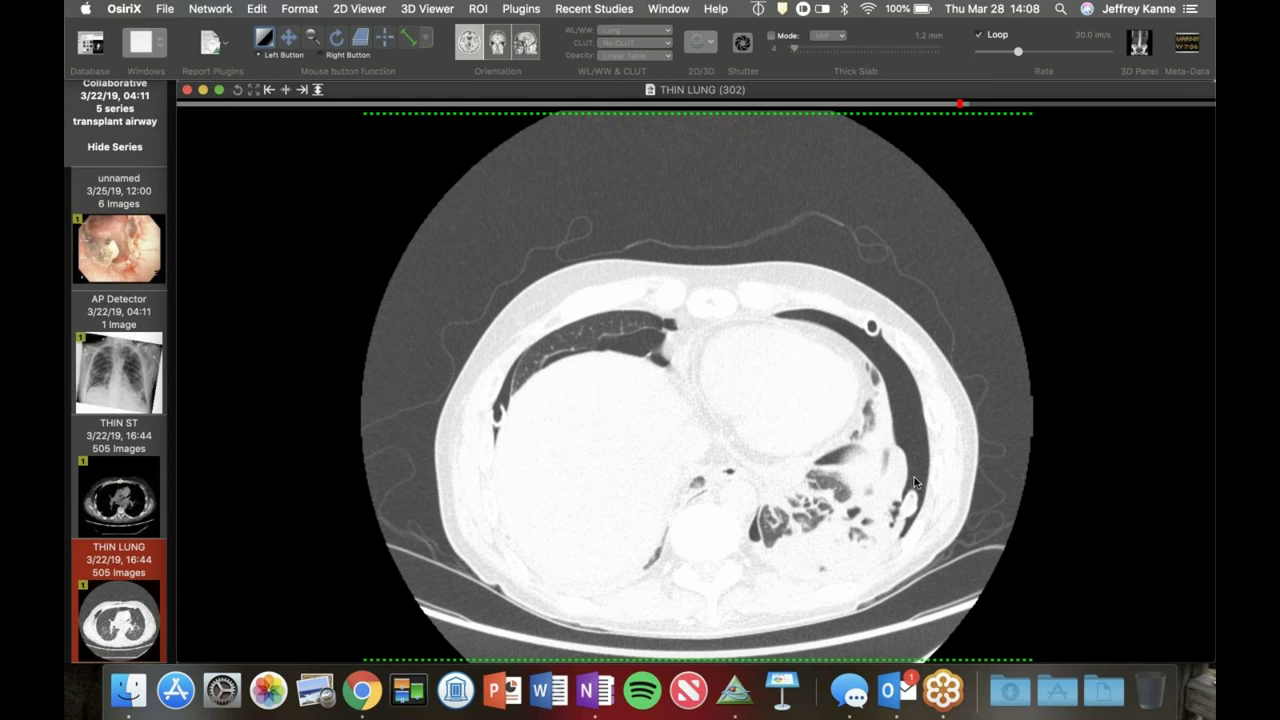
scroll(914, 480, down, 3)
scroll(914, 481, up, 6)
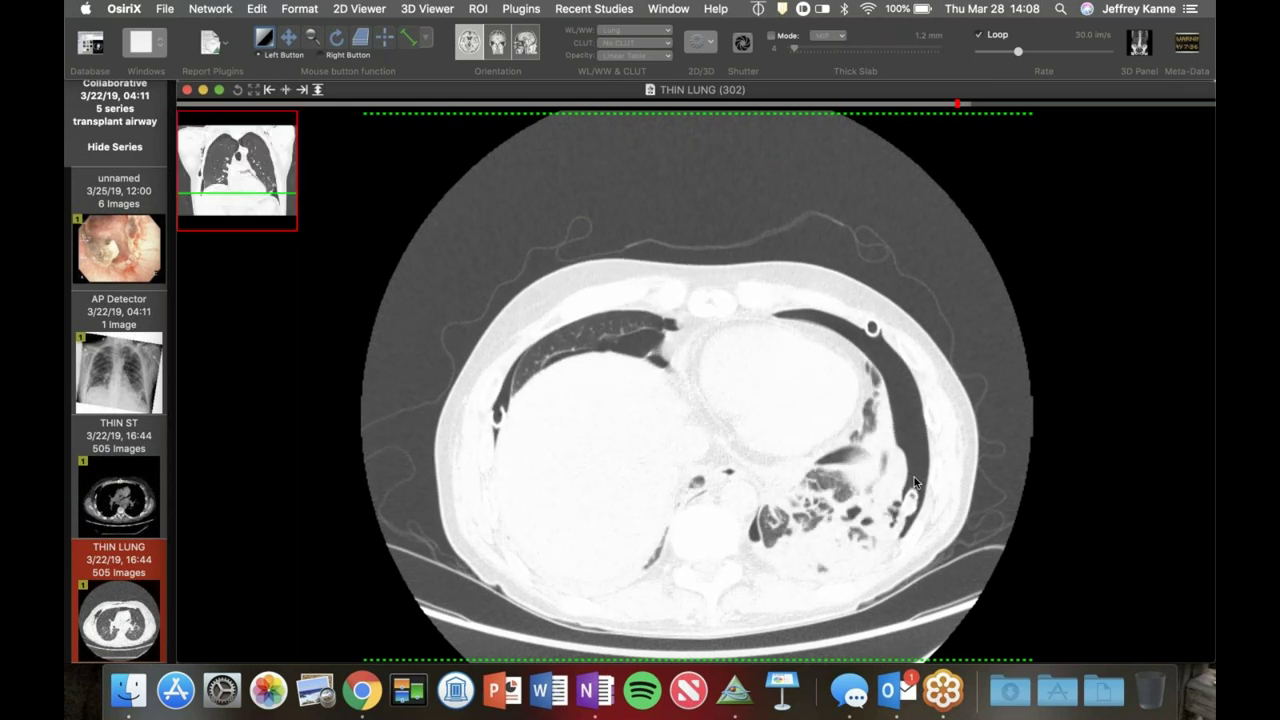
Step: Settle on the hilar level, then open the unnamed 6-image bronchoscopy series
scroll(914, 482, down, 4)
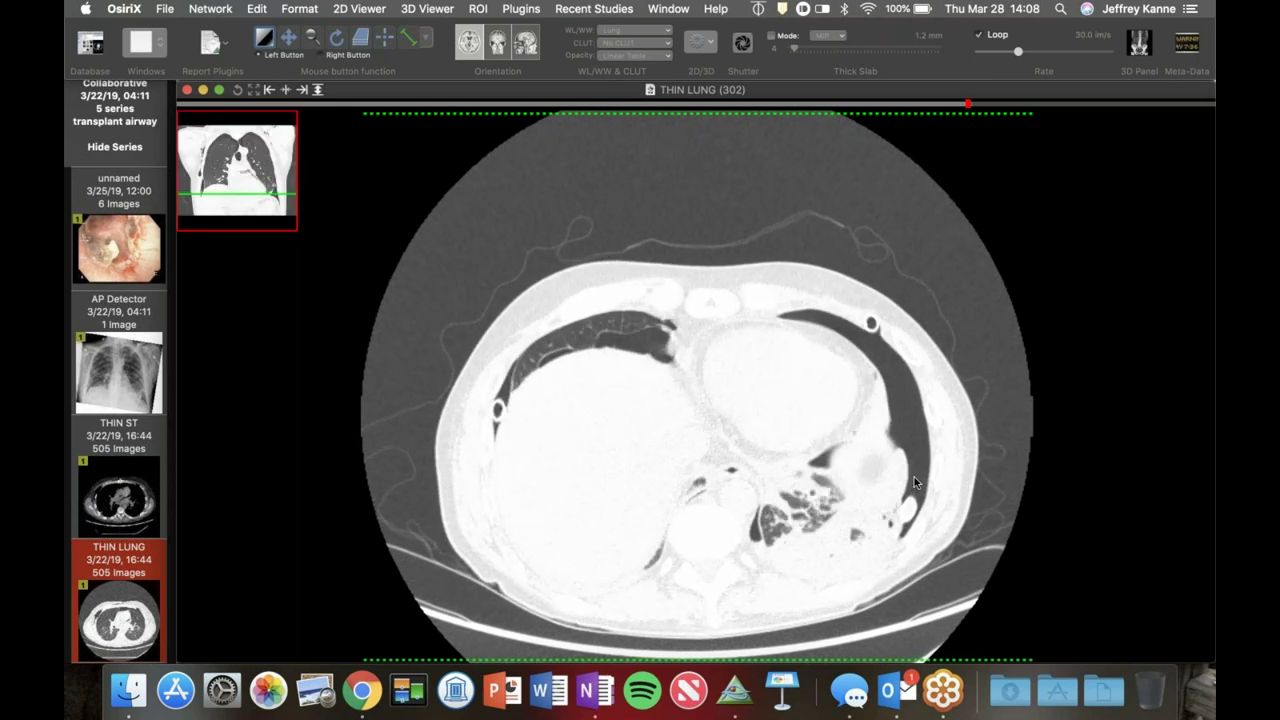
scroll(896, 519, up, 15)
scroll(896, 519, up, 20)
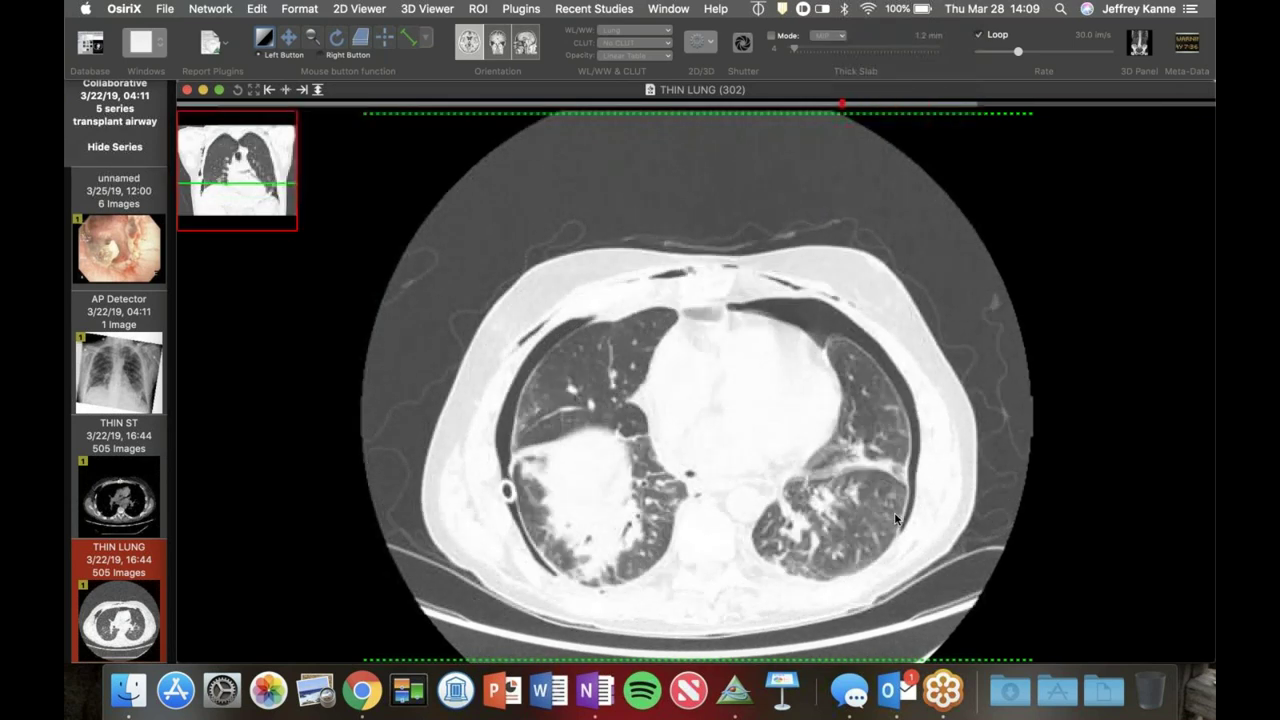
scroll(896, 519, up, 3)
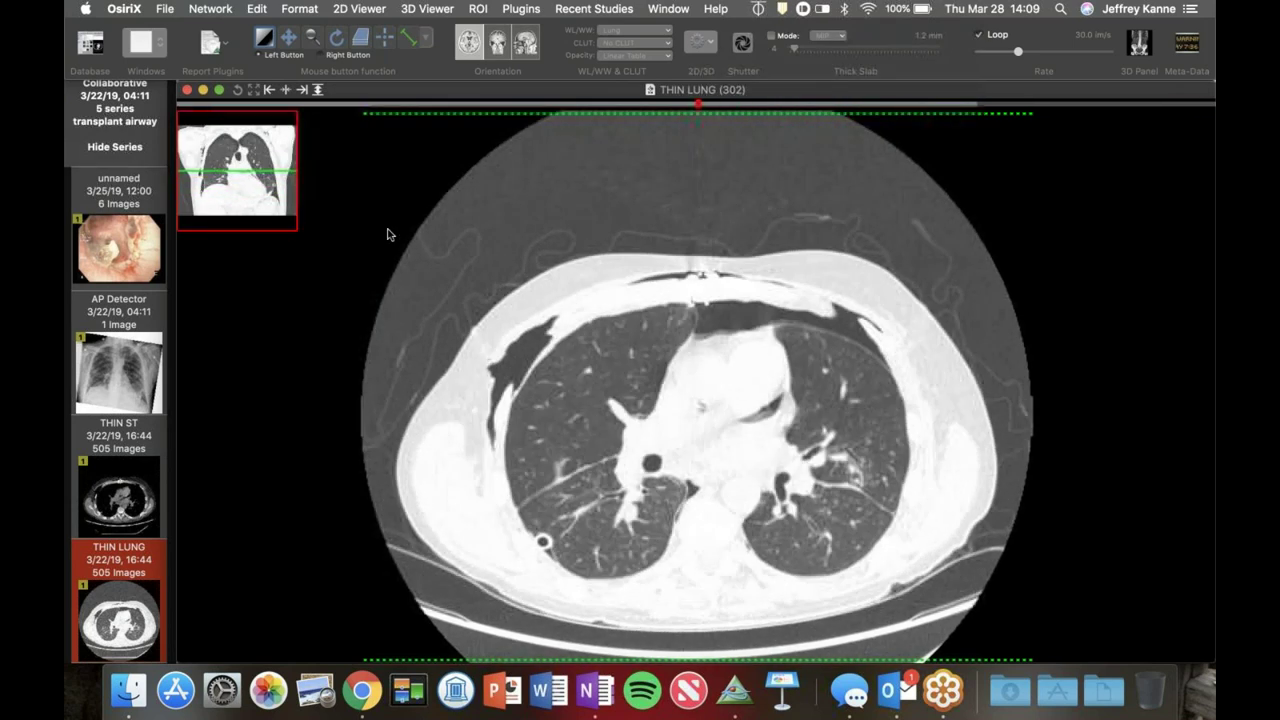
click(153, 246)
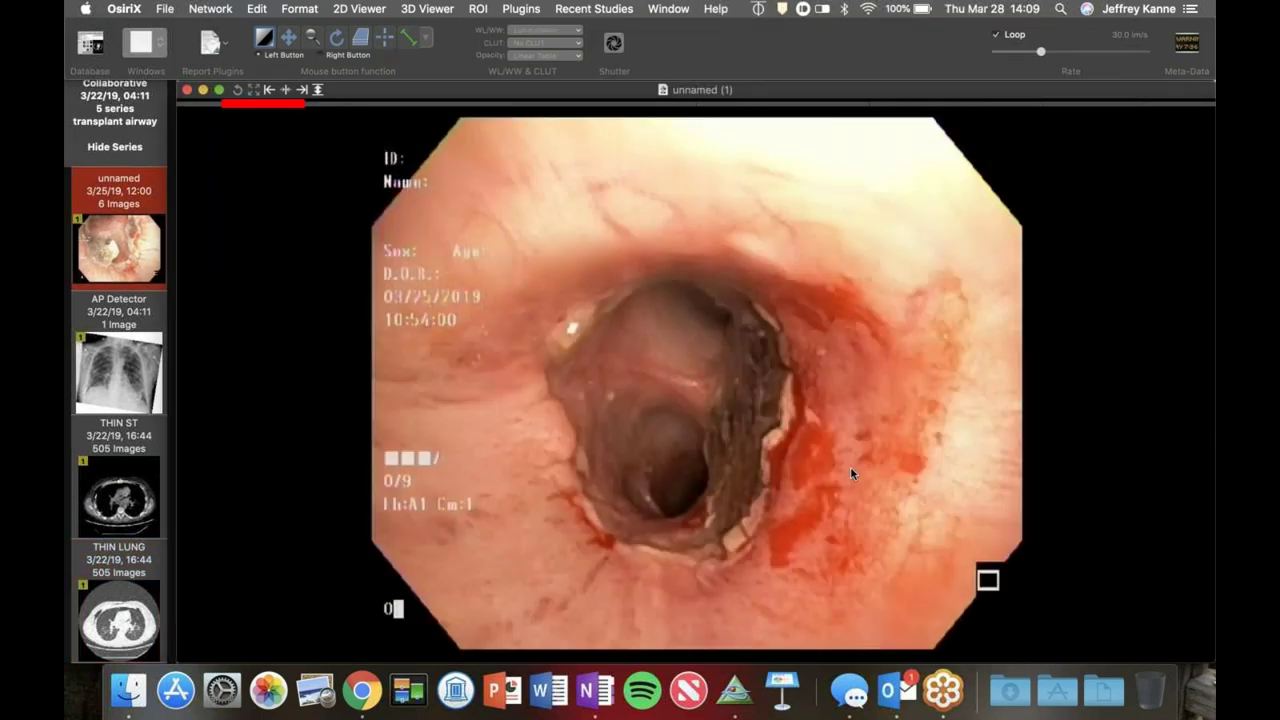
Step: Step through the six bronchoscopy images and return to the study database
scroll(699, 467, down, 1)
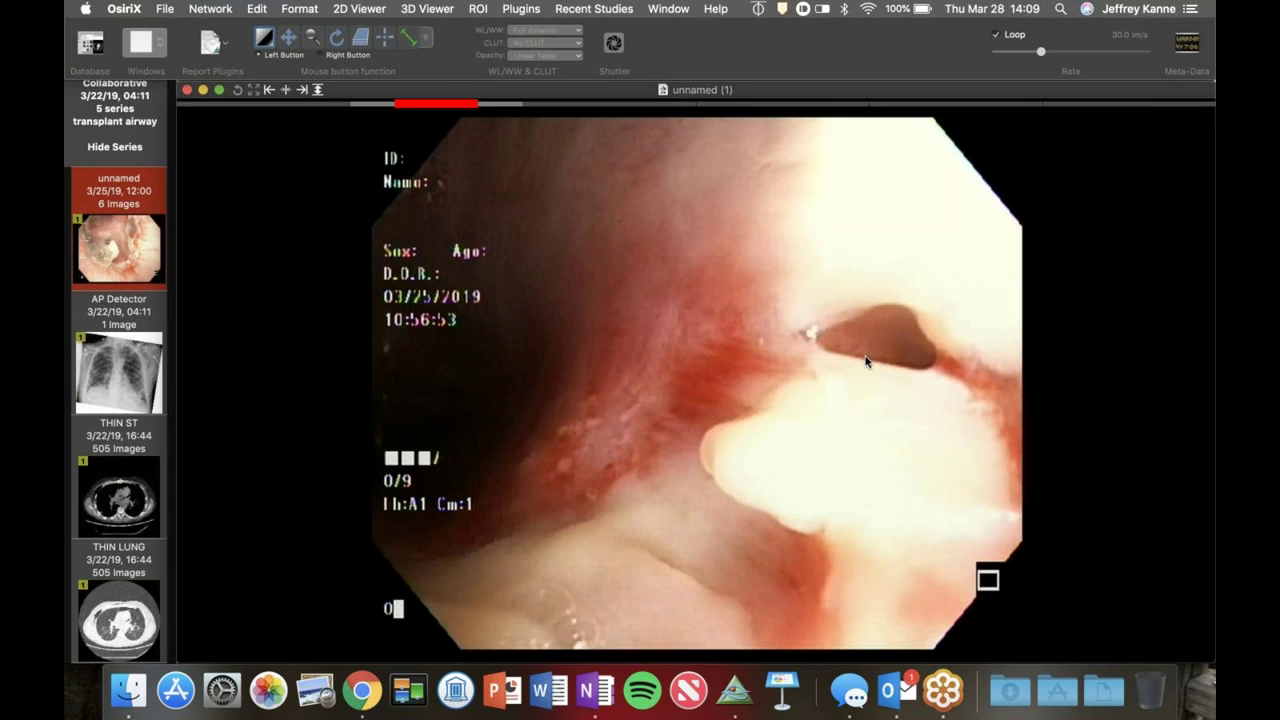
scroll(866, 361, down, 1)
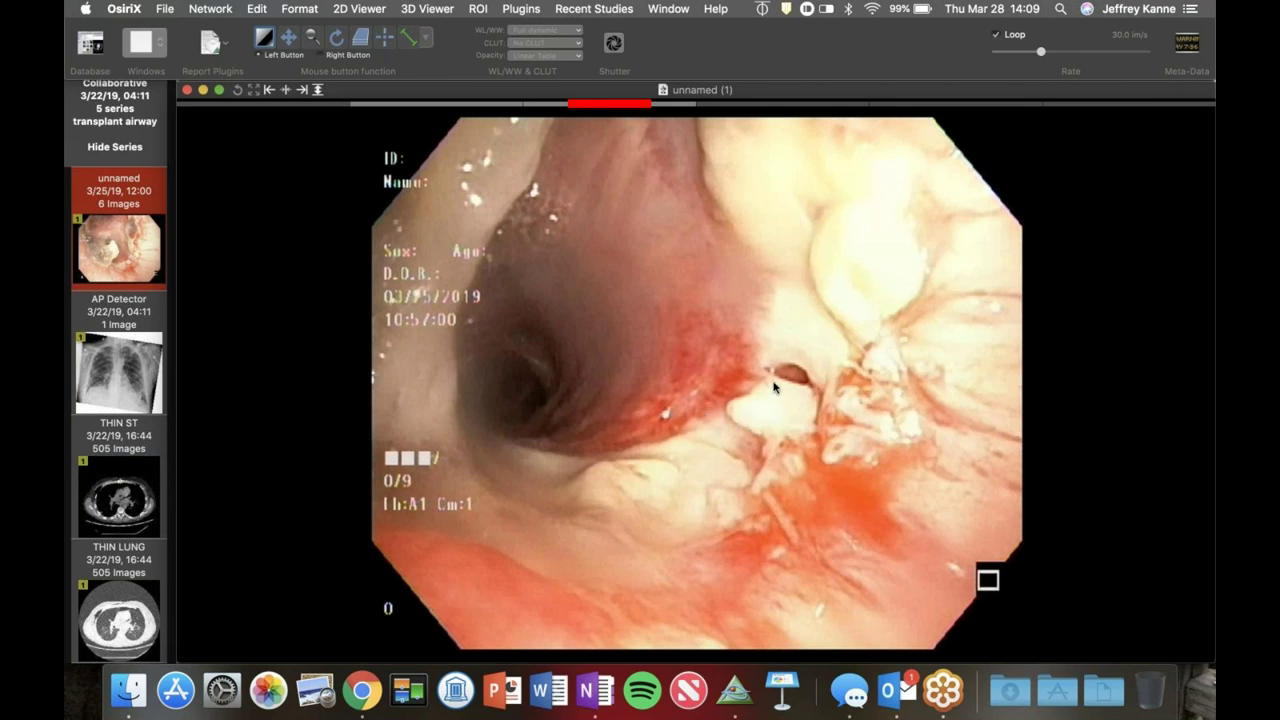
scroll(802, 402, down, 2)
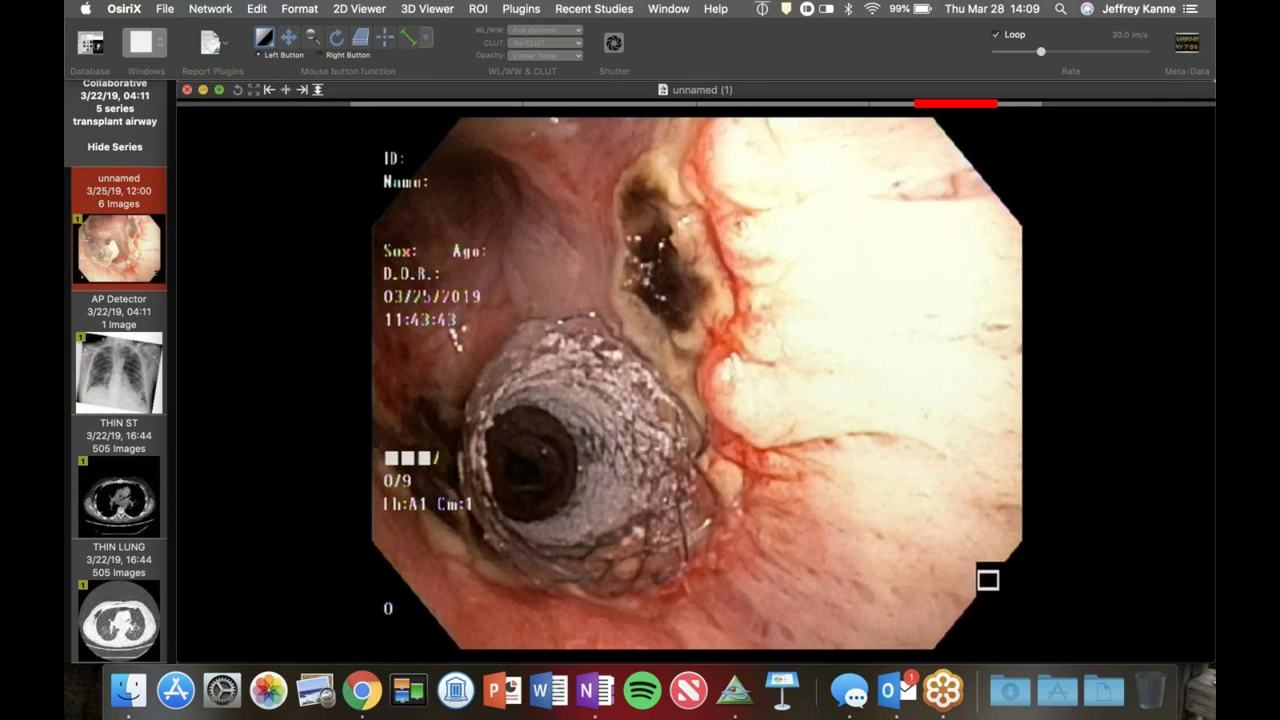
click(90, 42)
scroll(440, 260, down, 1)
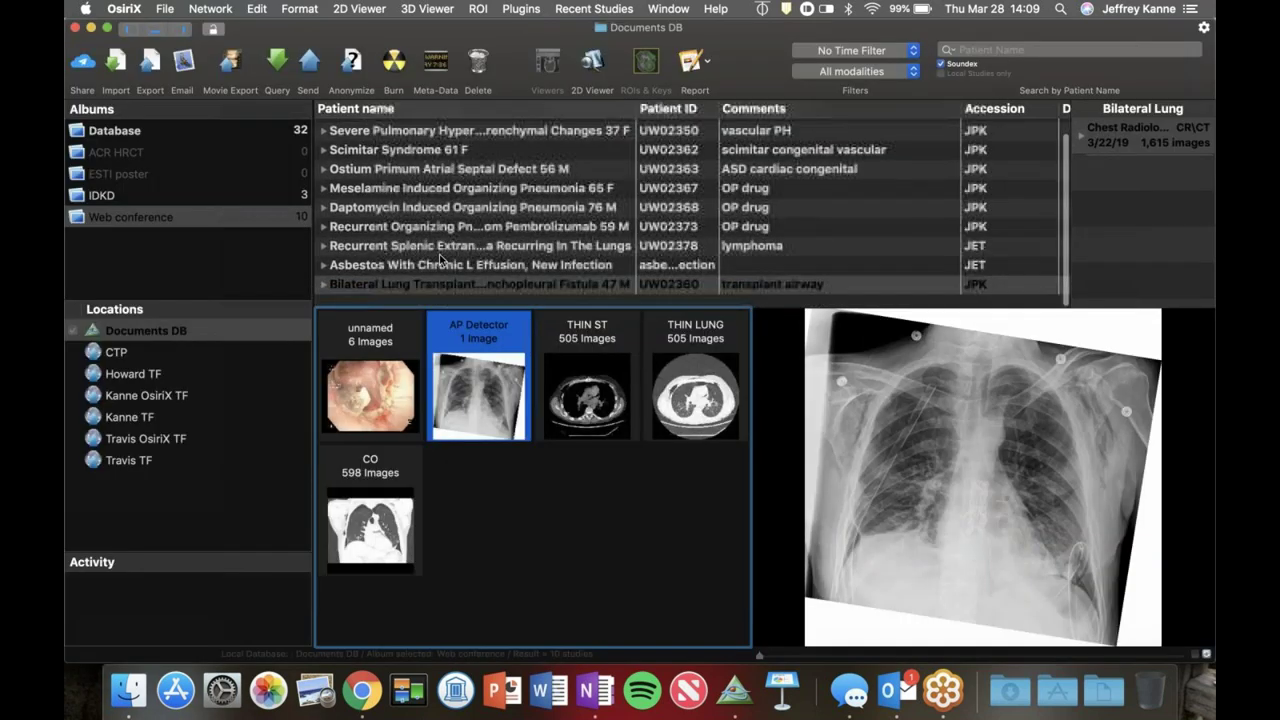
Step: Select the Recurrent Splenic lymphoma case and open its CXR 2.4 chest radiograph
scroll(440, 260, up, 1)
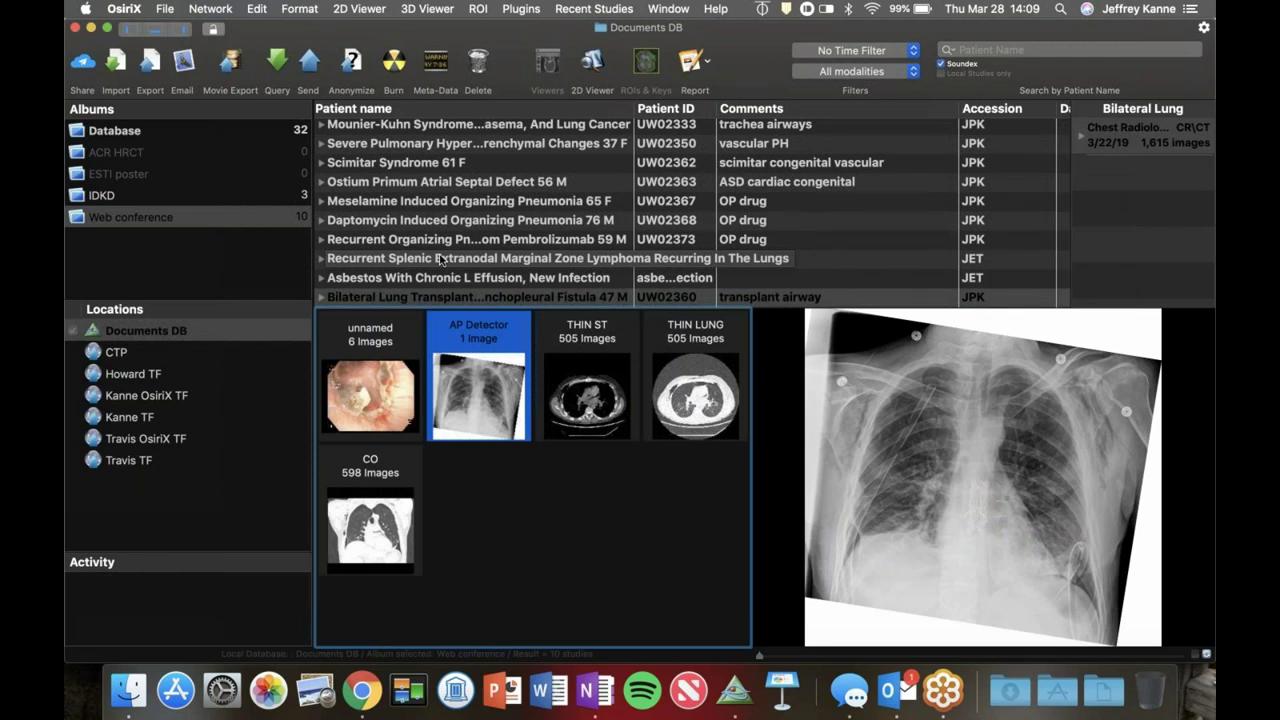
click(440, 260)
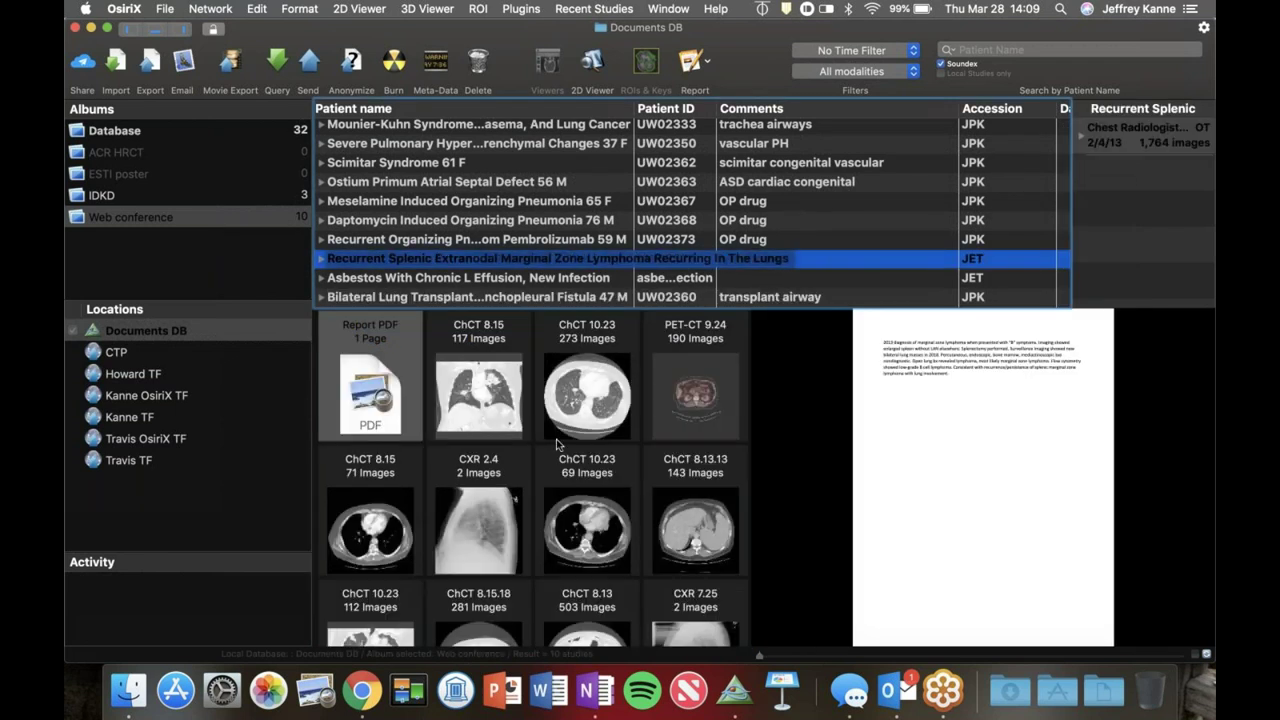
scroll(566, 462, down, 3)
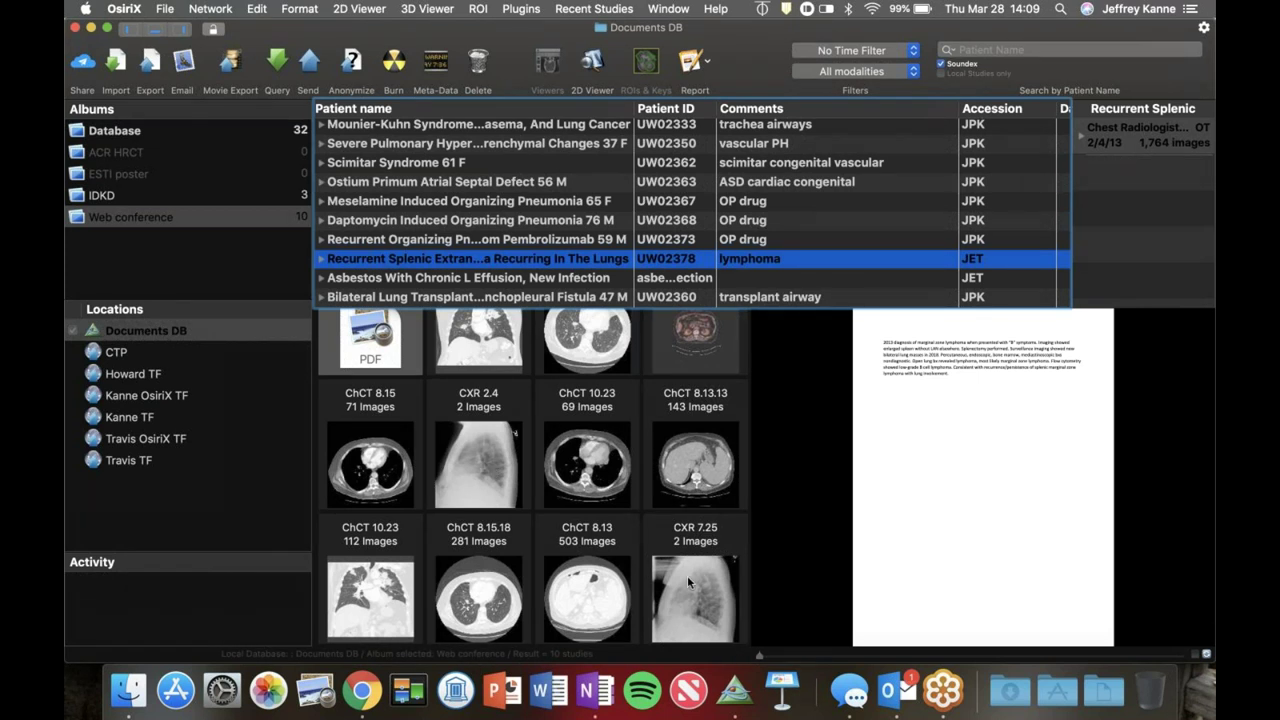
click(500, 455)
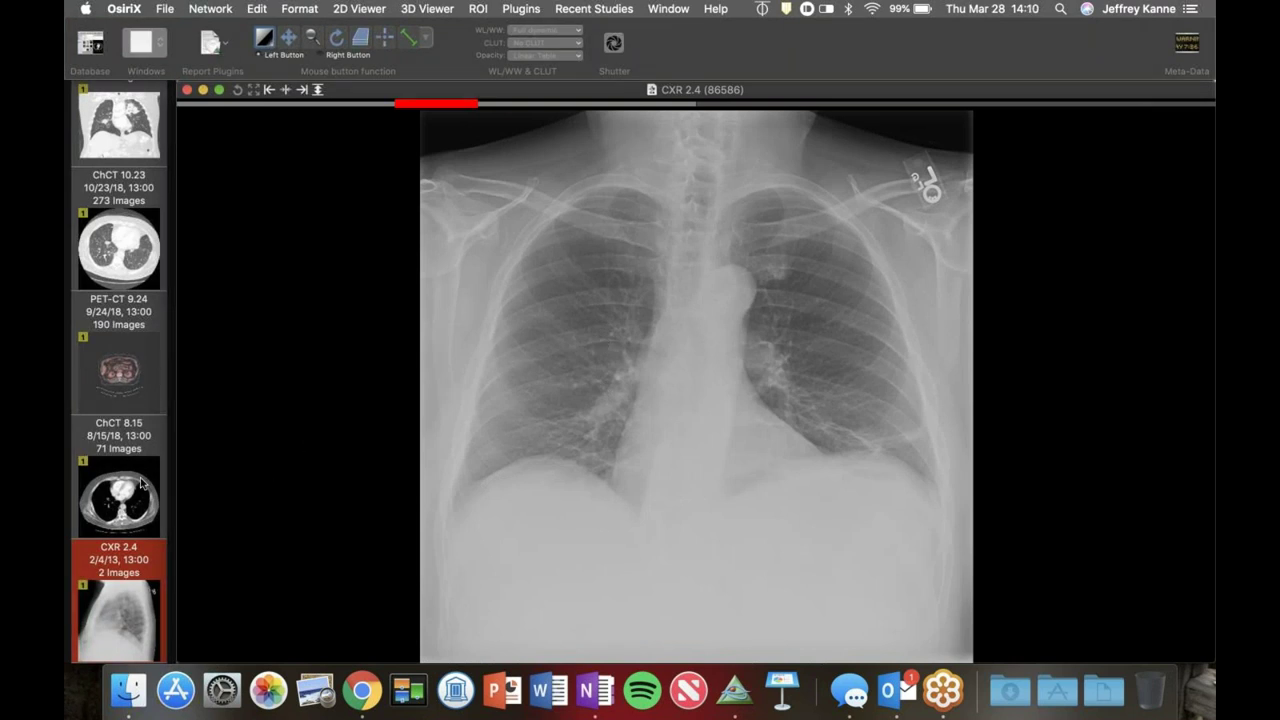
Step: Review the CXR 7.25 radiograph in the viewer, then open the ChCT 8.15.18 chest CT
scroll(157, 446, up, 5)
scroll(157, 446, down, 10)
scroll(157, 446, down, 8)
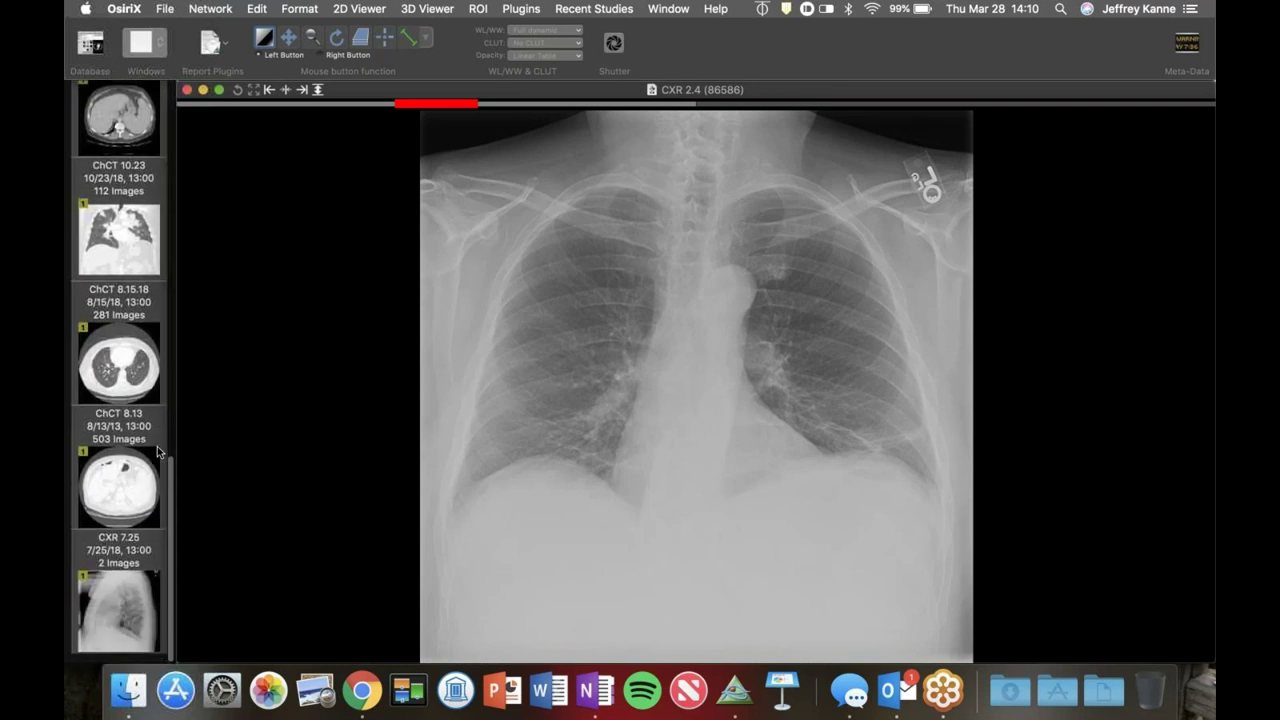
drag(118, 610, 400, 470)
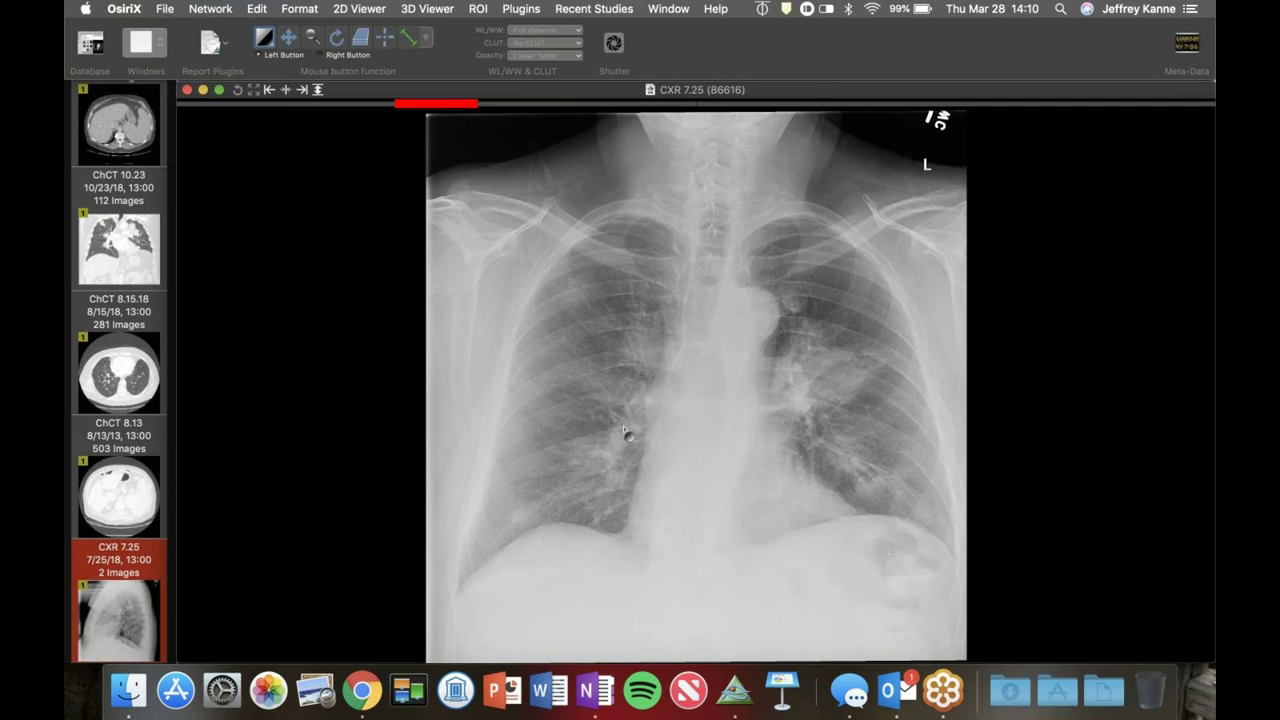
scroll(146, 468, up, 1)
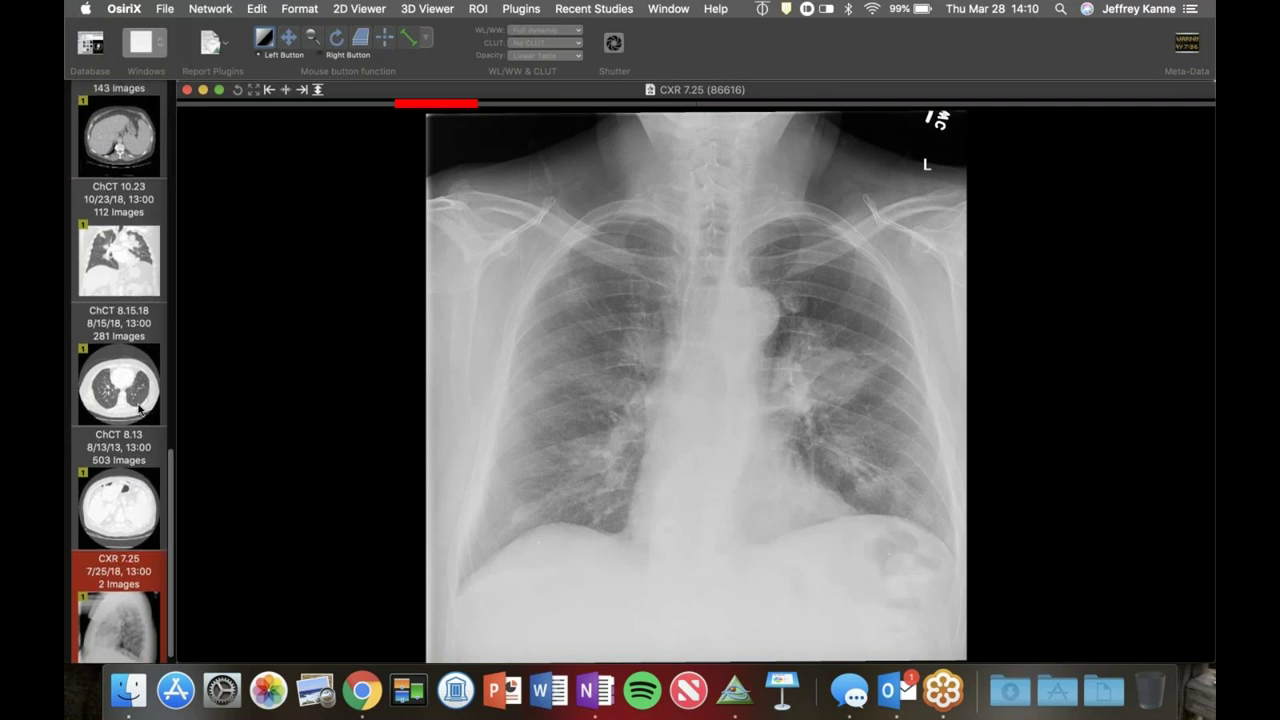
click(140, 400)
Step: Page down and back up through the ChCT 8.15.18 chest slices
scroll(695, 385, down, 10)
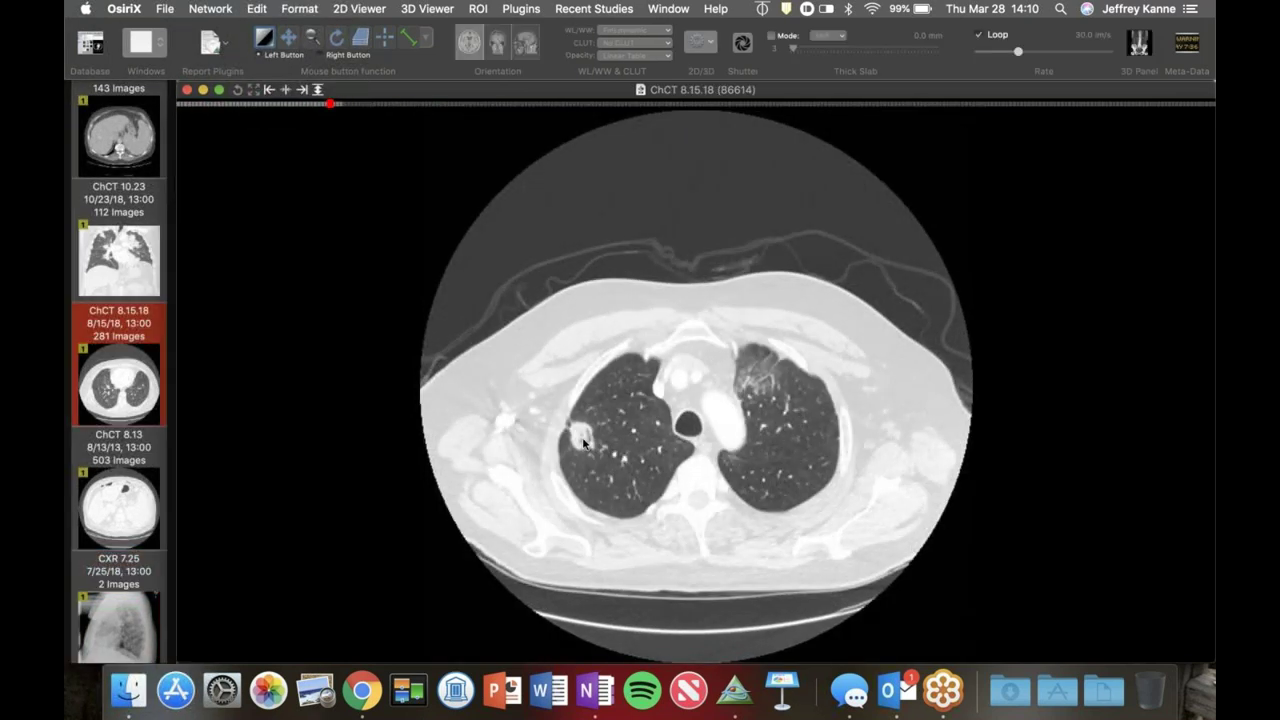
scroll(582, 439, down, 5)
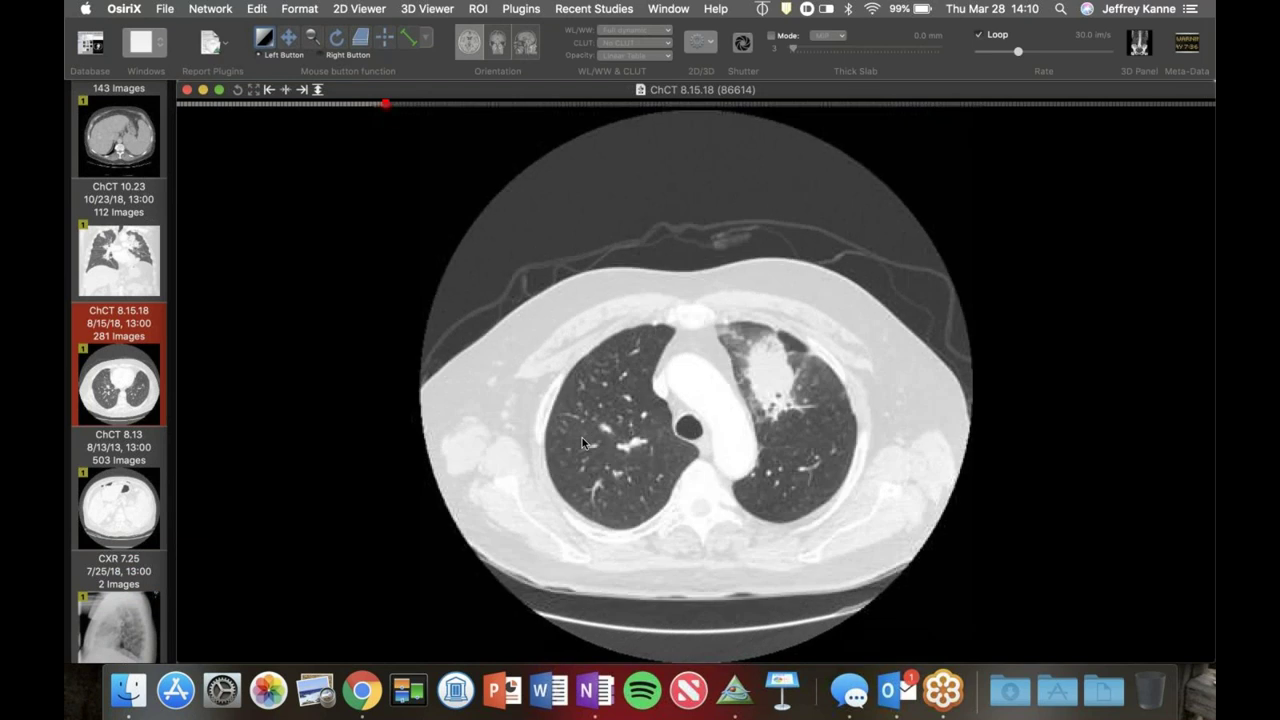
scroll(782, 401, down, 5)
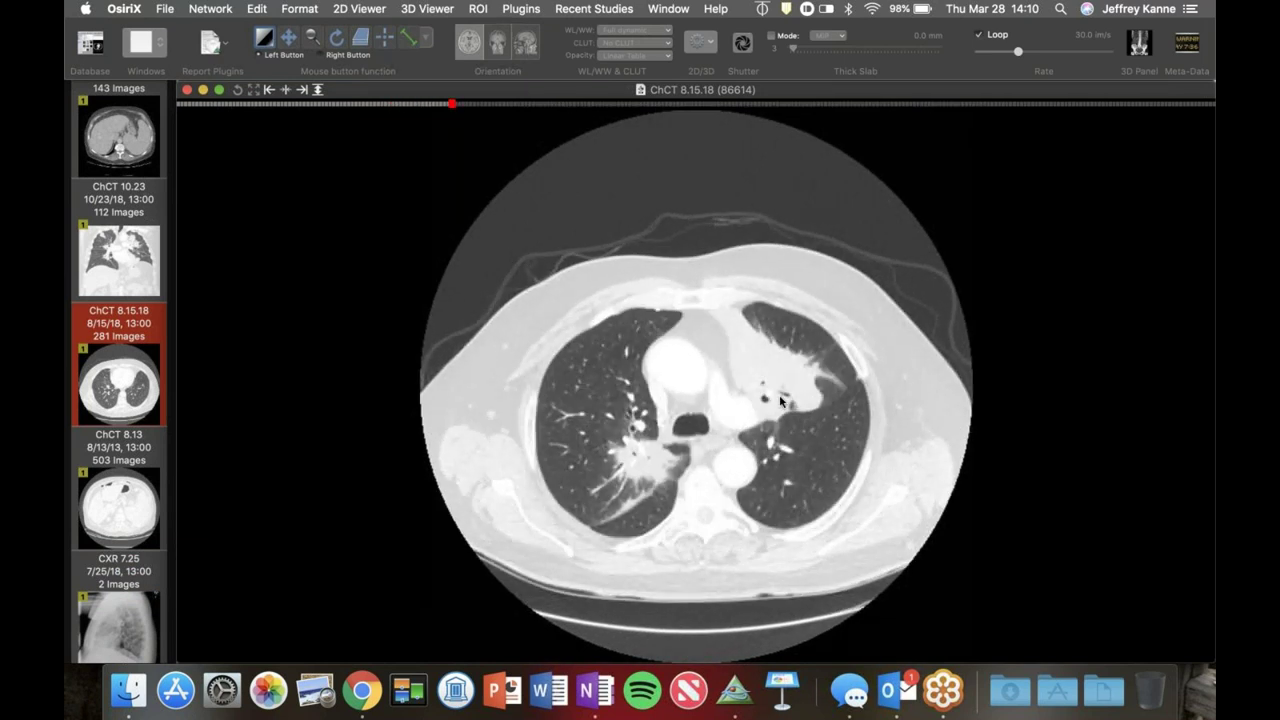
scroll(700, 430, up, 2)
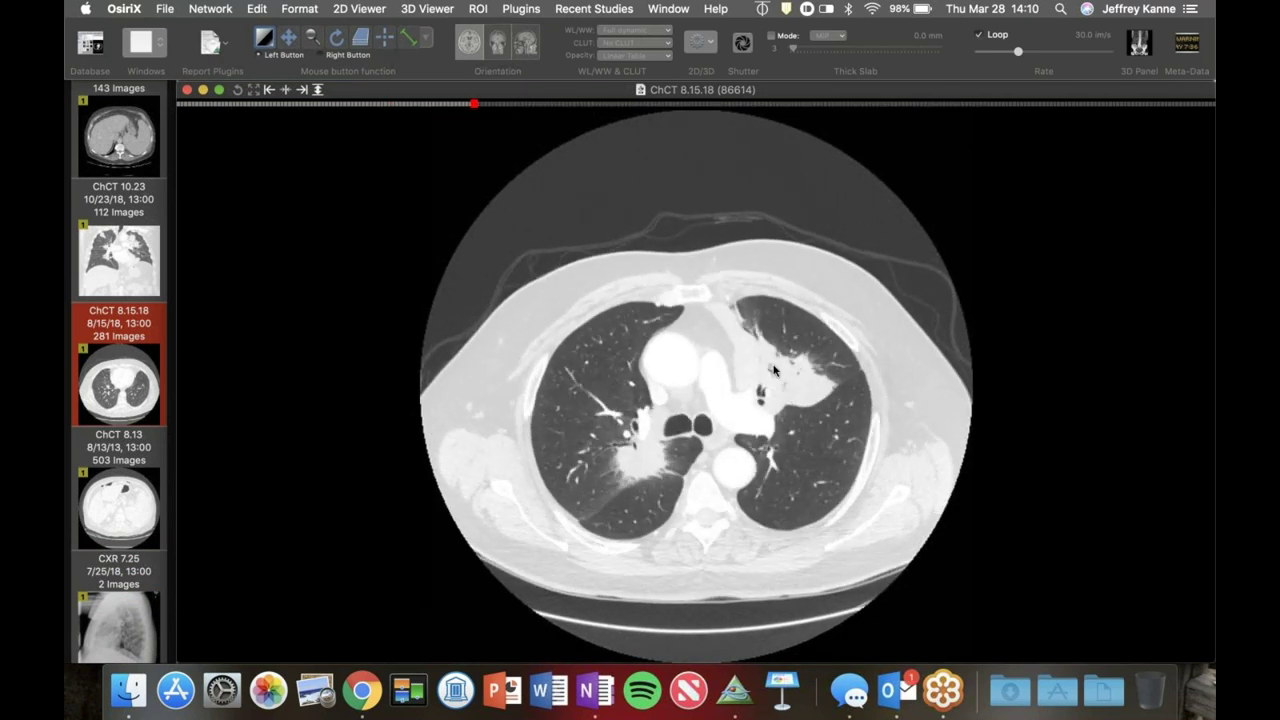
scroll(630, 455, down, 3)
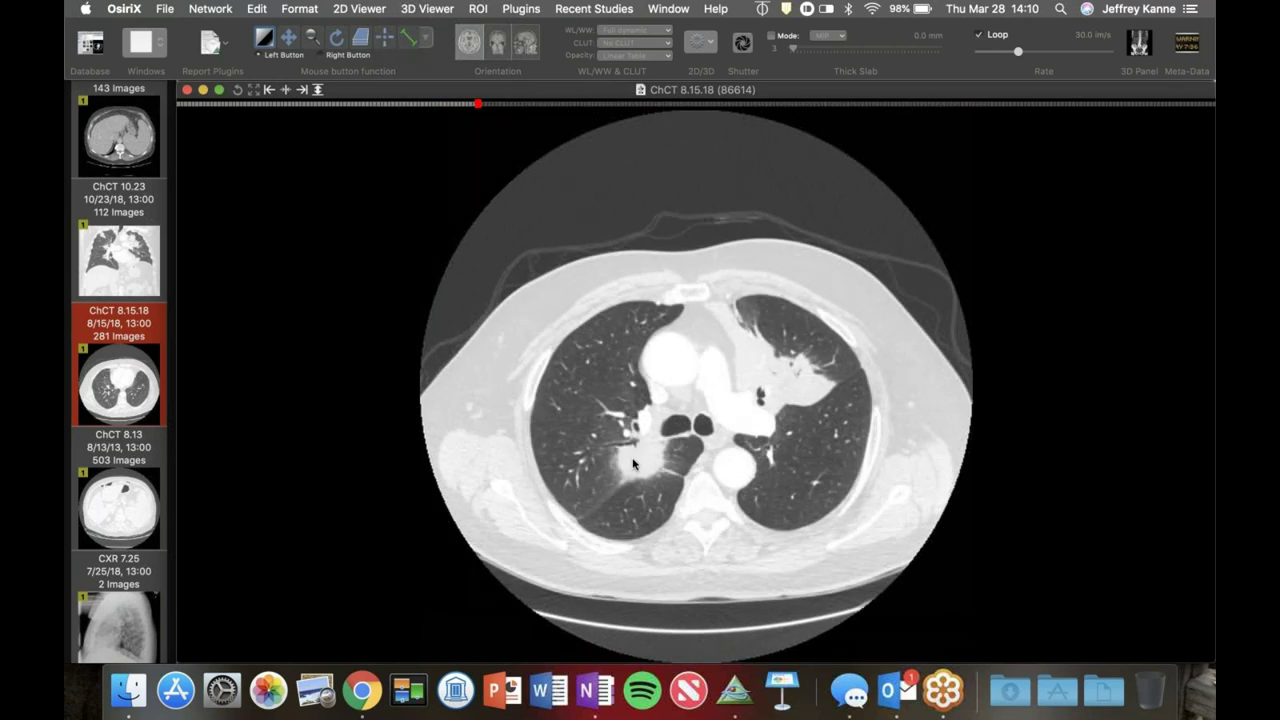
scroll(630, 486, down, 3)
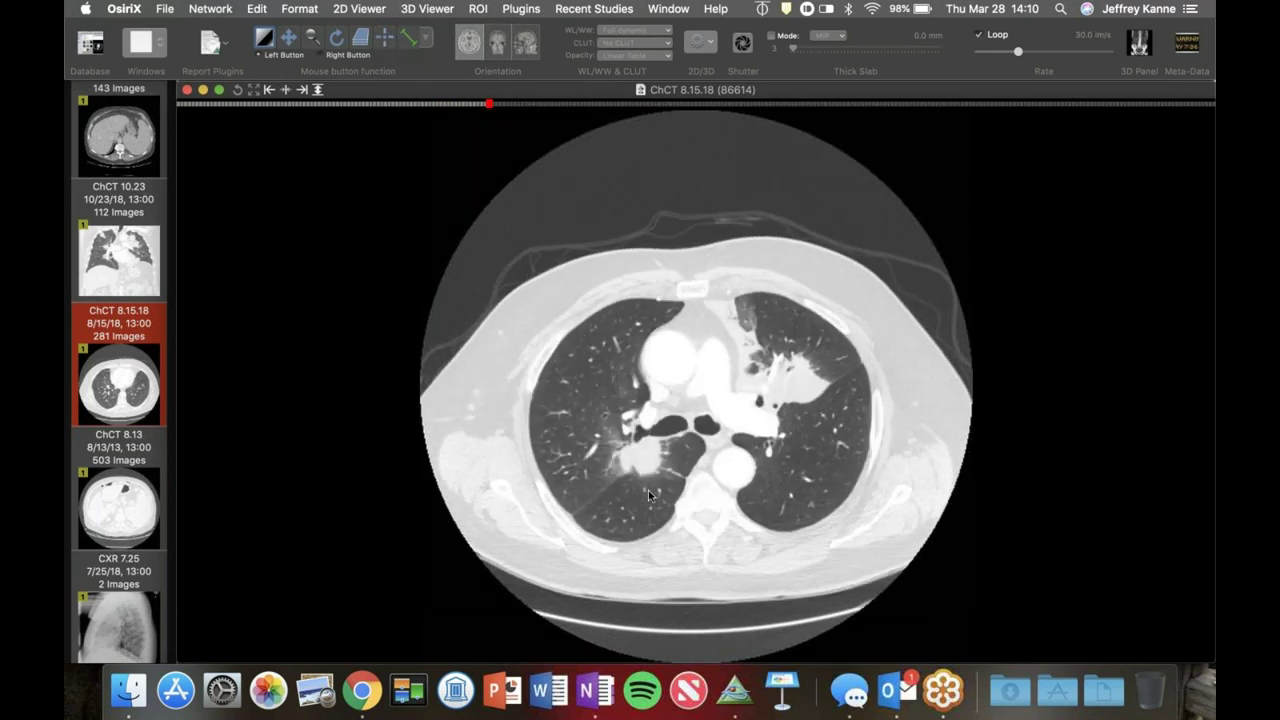
scroll(648, 490, down, 7)
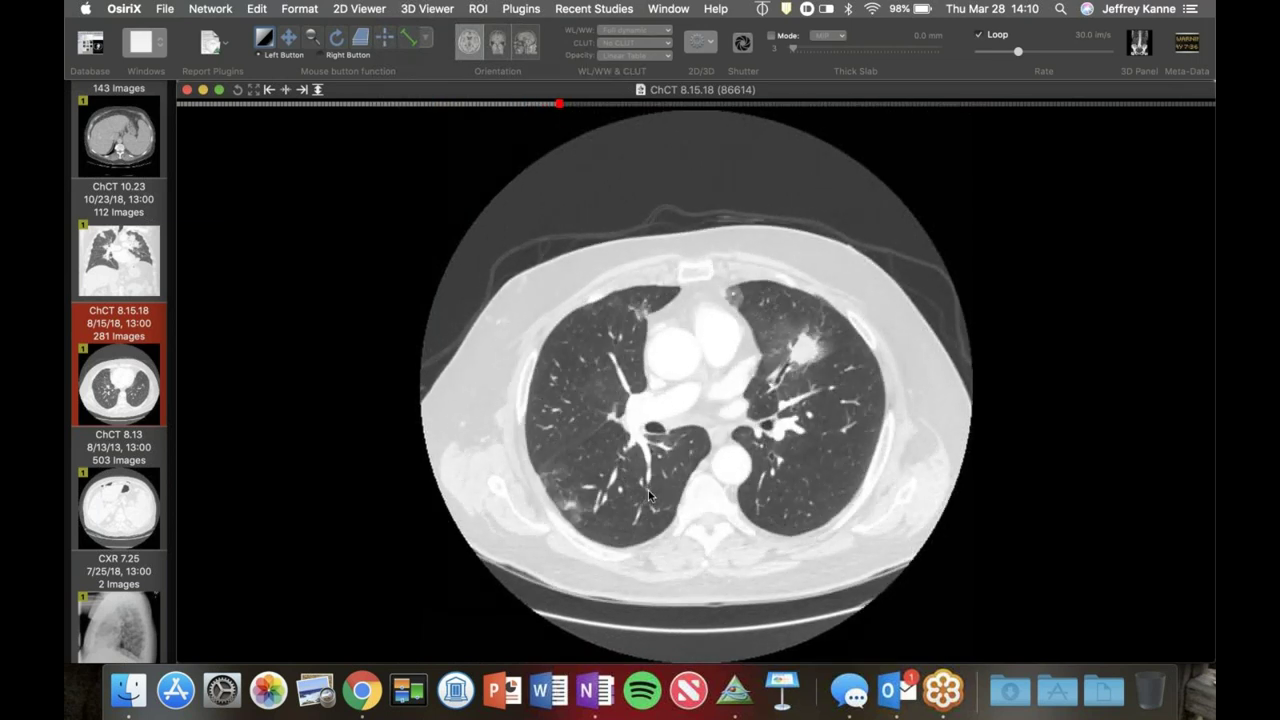
scroll(840, 352, down, 5)
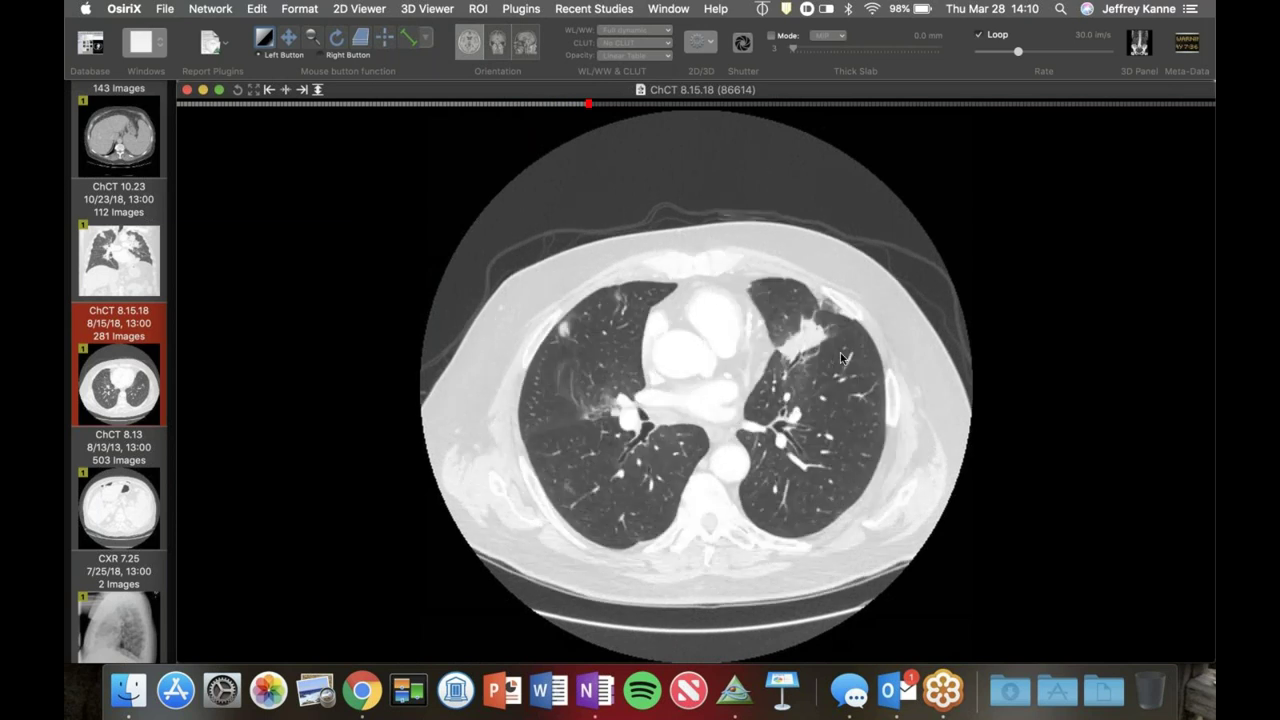
scroll(840, 354, down, 5)
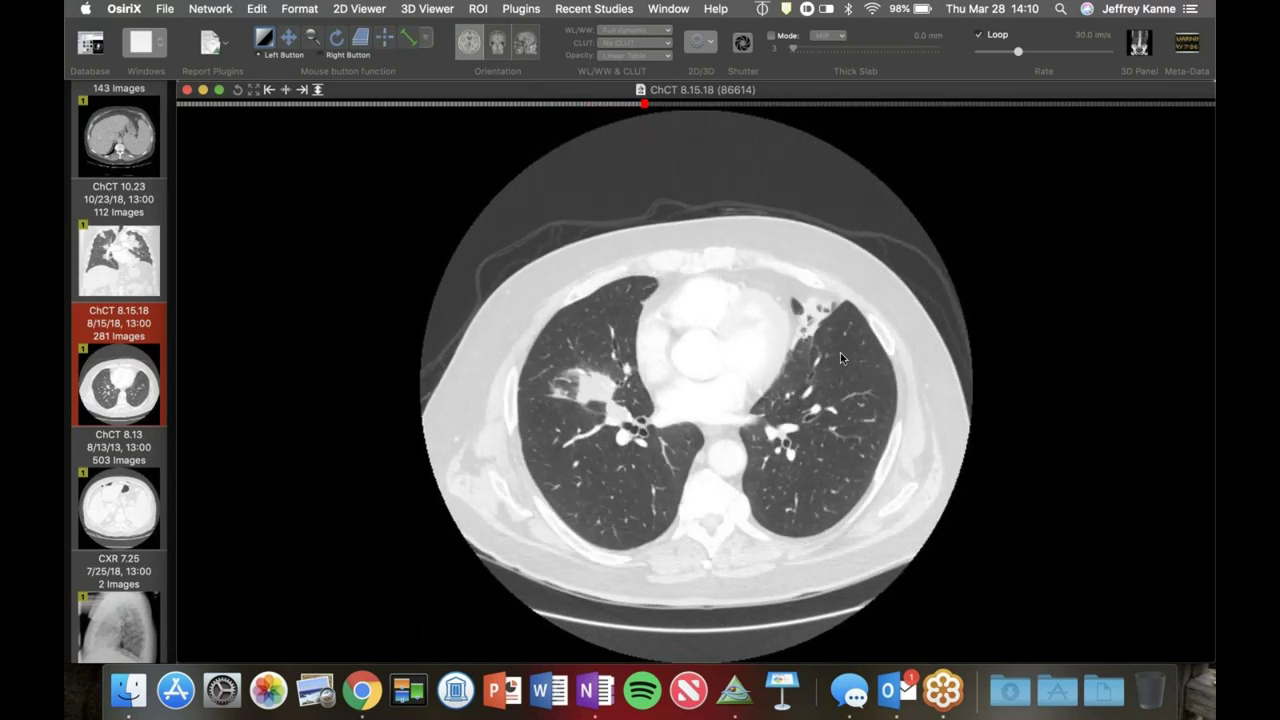
scroll(840, 355, down, 10)
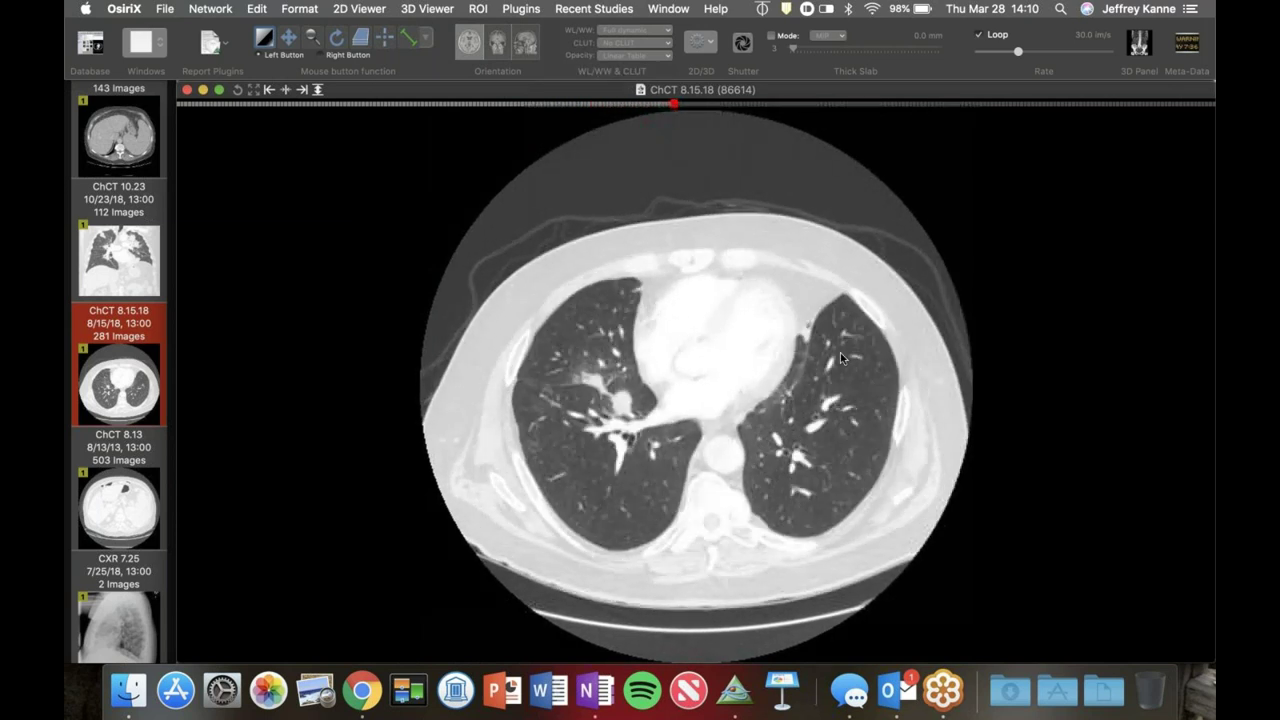
scroll(840, 355, down, 8)
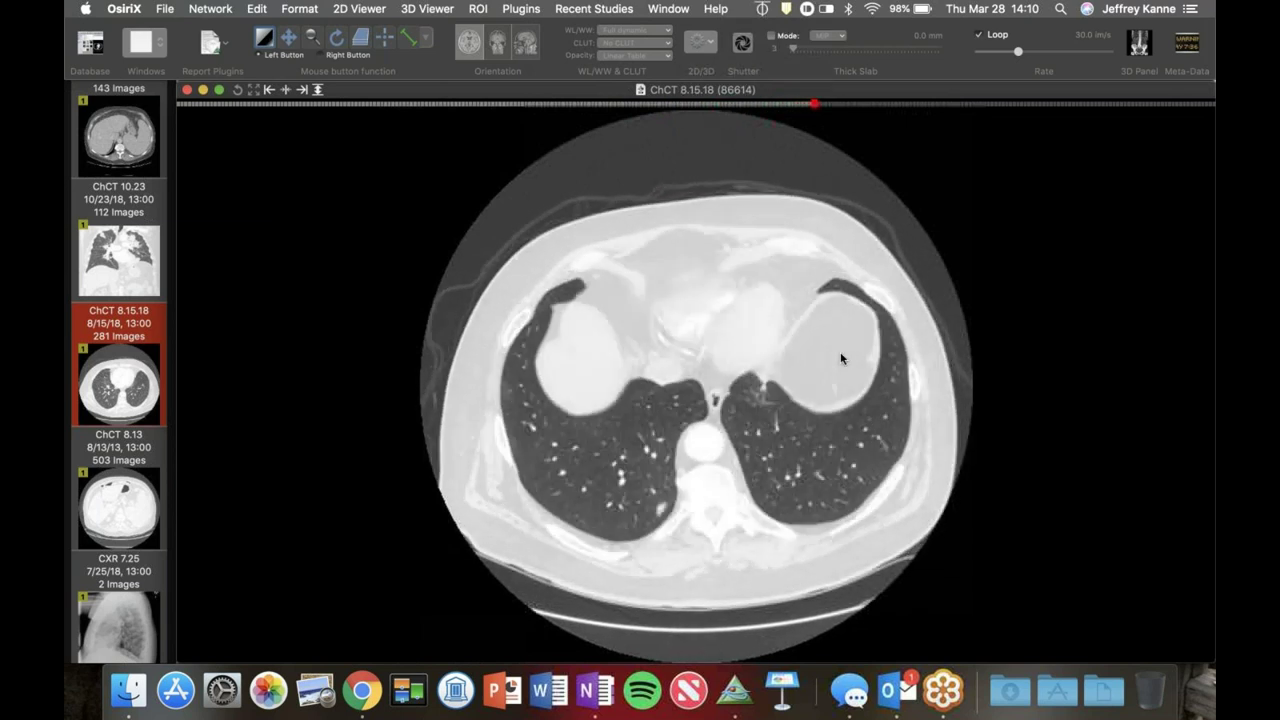
scroll(840, 357, up, 3)
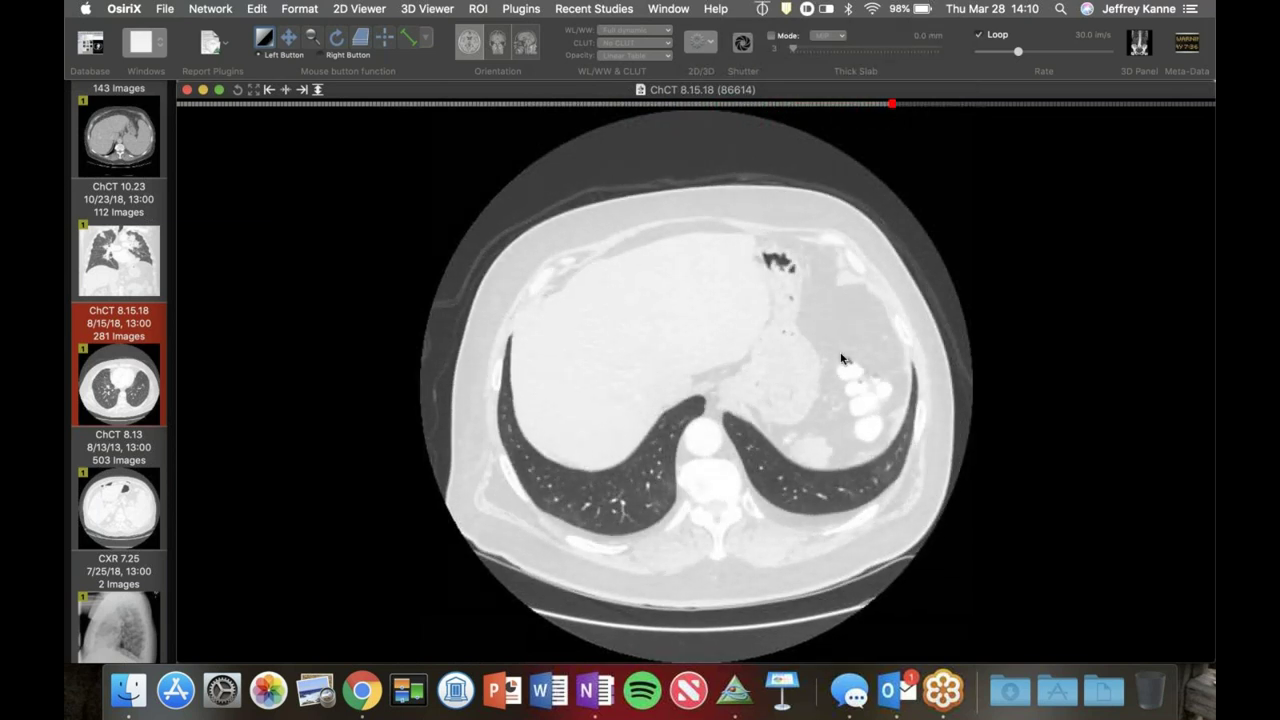
scroll(841, 358, up, 15)
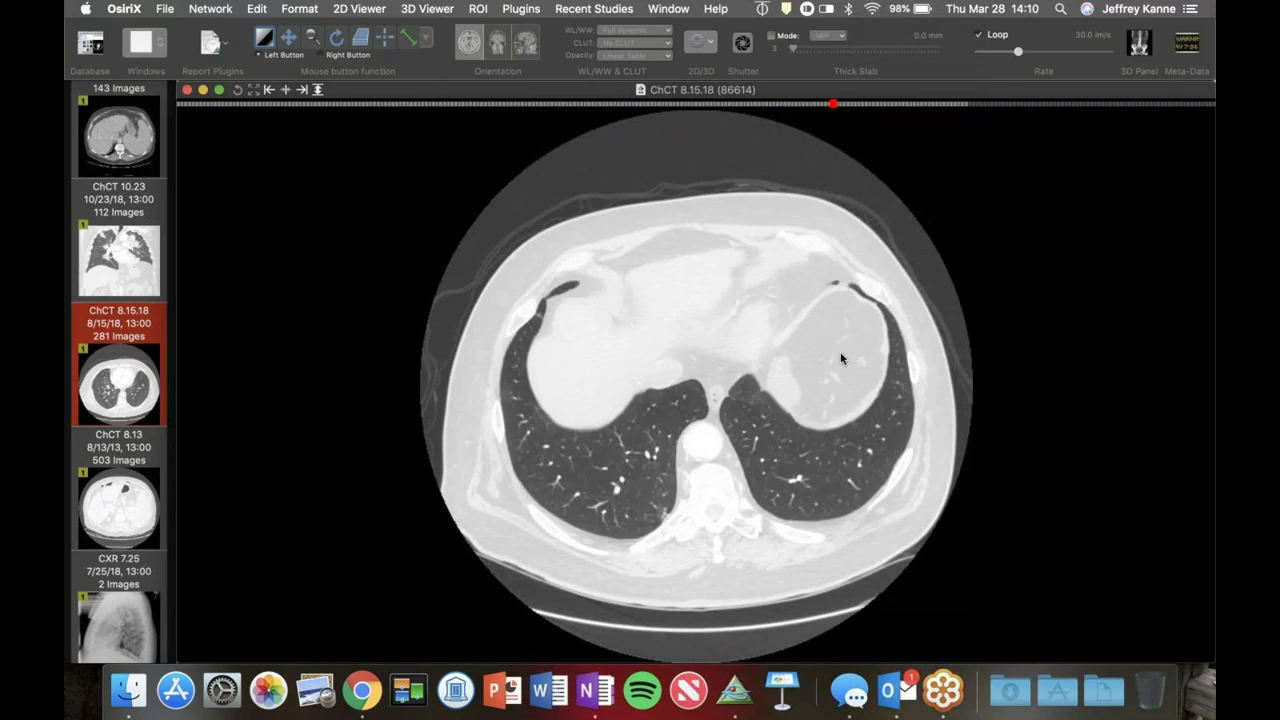
scroll(840, 358, up, 7)
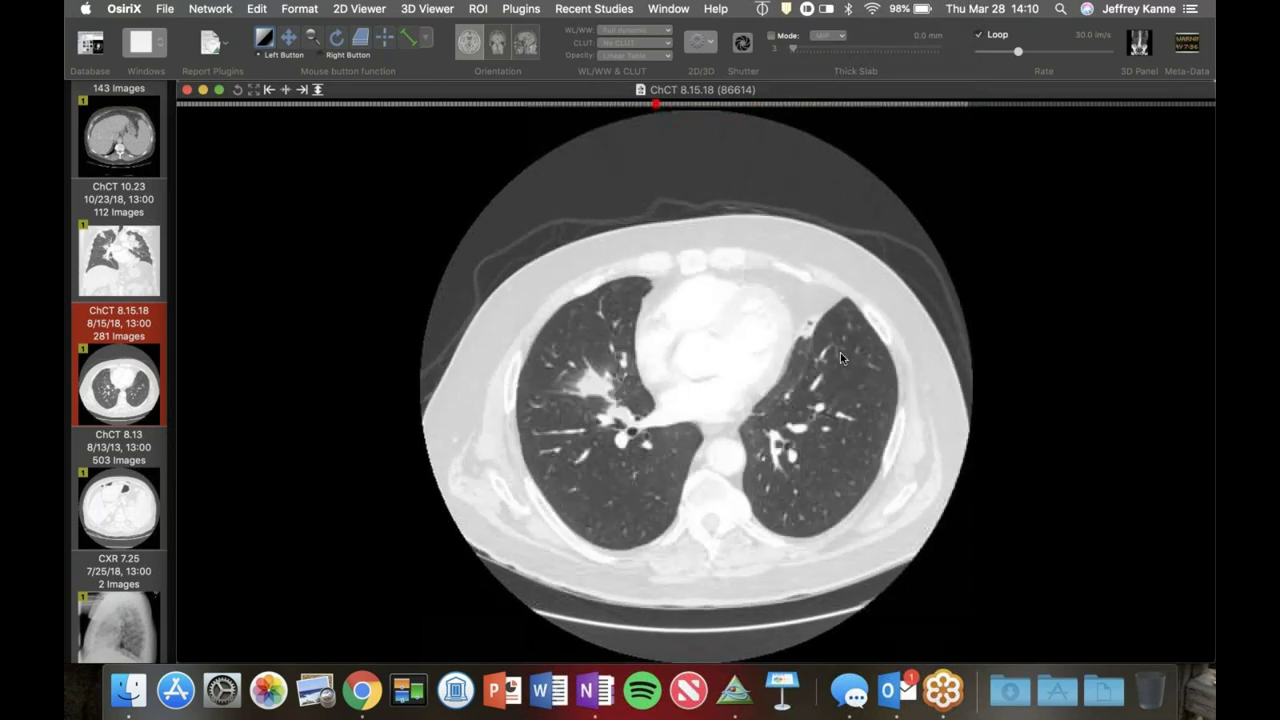
scroll(840, 357, up, 9)
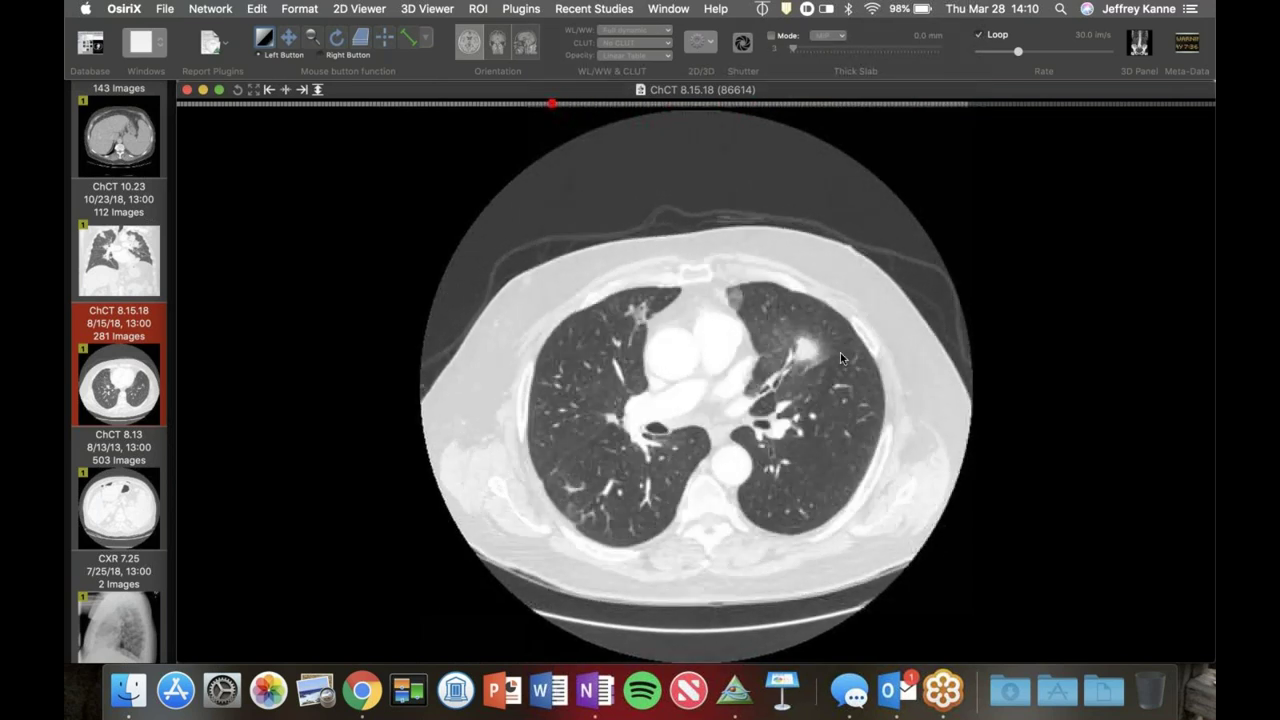
scroll(840, 357, up, 1)
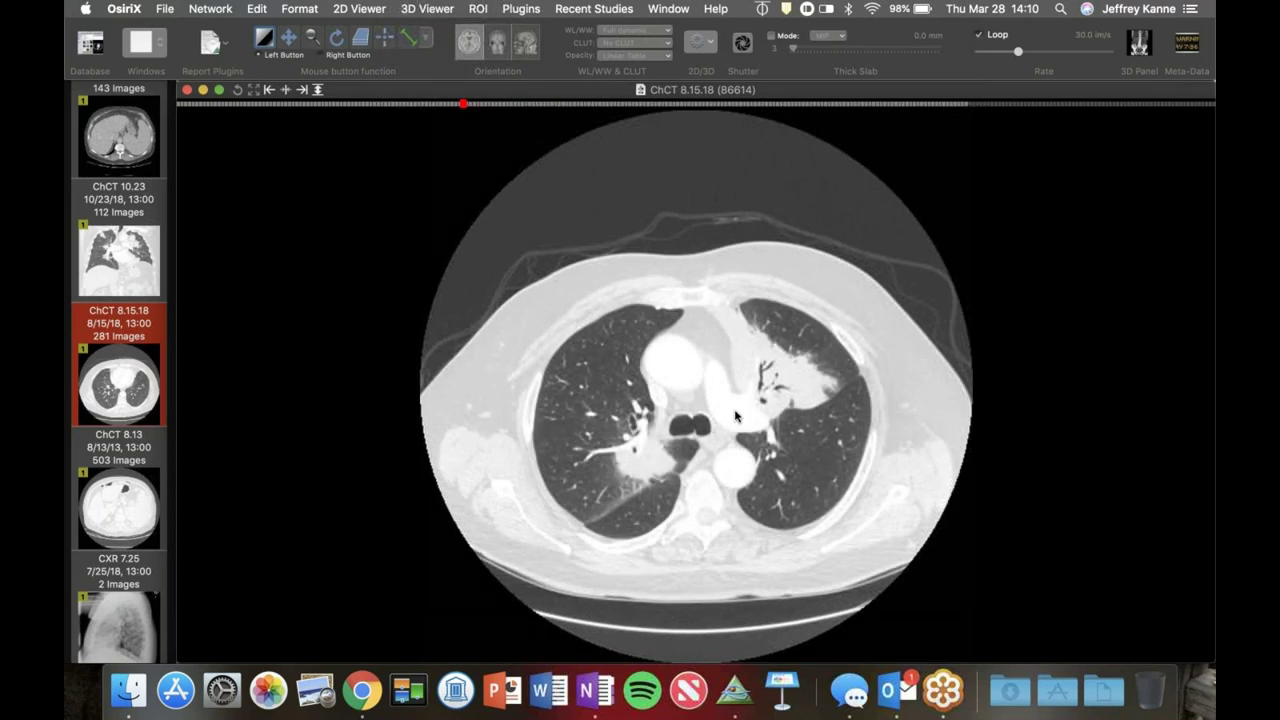
scroll(681, 440, up, 1)
Step: Settle on a lower slice near the heart, then close the CT viewer
scroll(682, 440, down, 2)
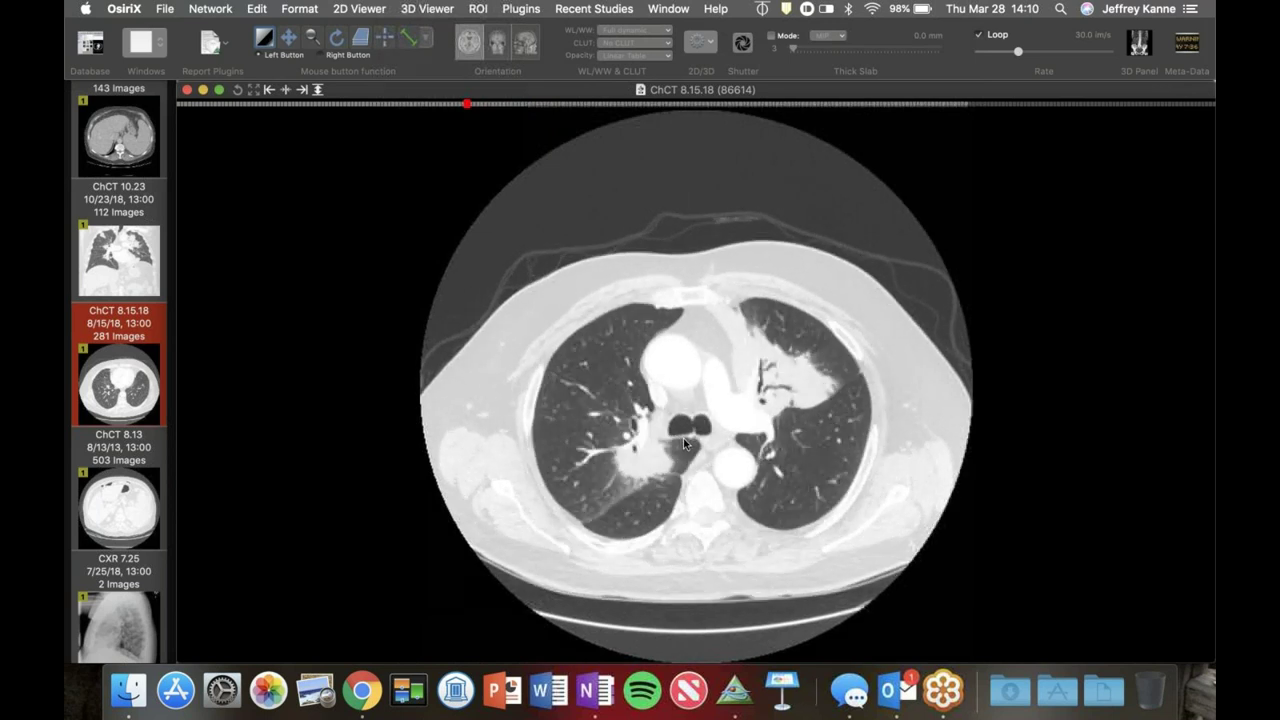
scroll(798, 405, down, 2)
scroll(798, 405, up, 5)
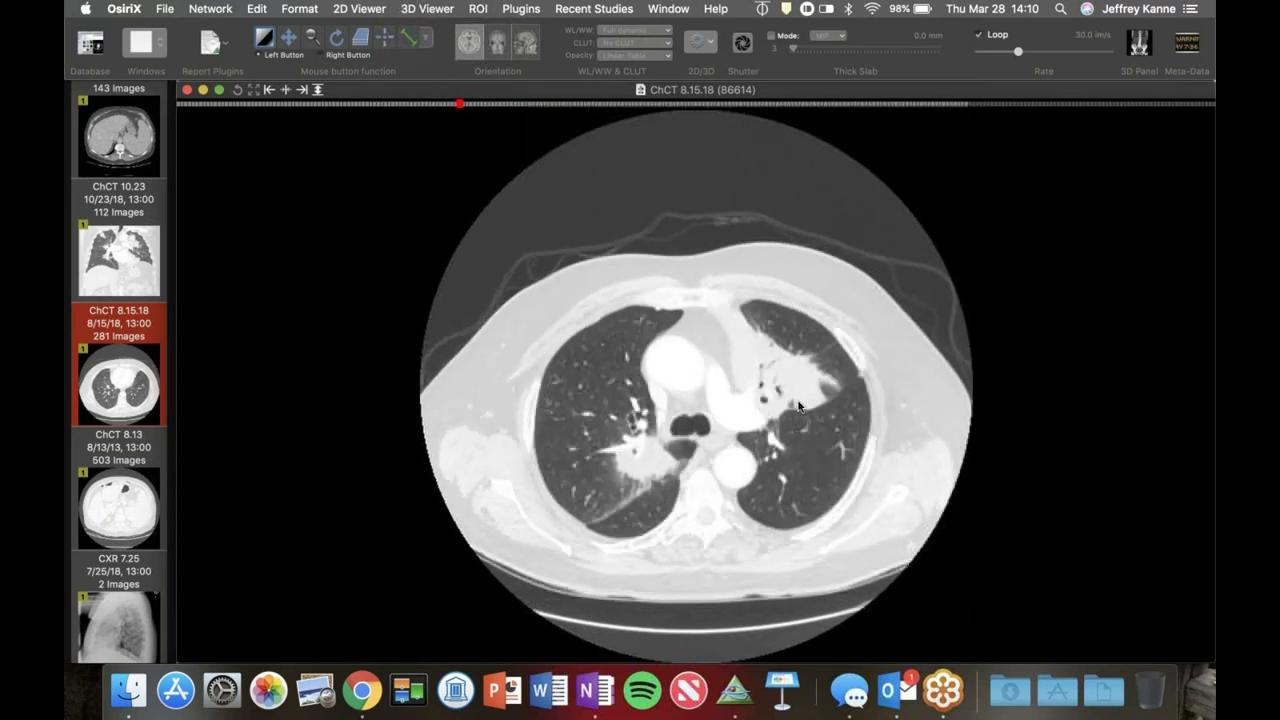
scroll(798, 405, down, 5)
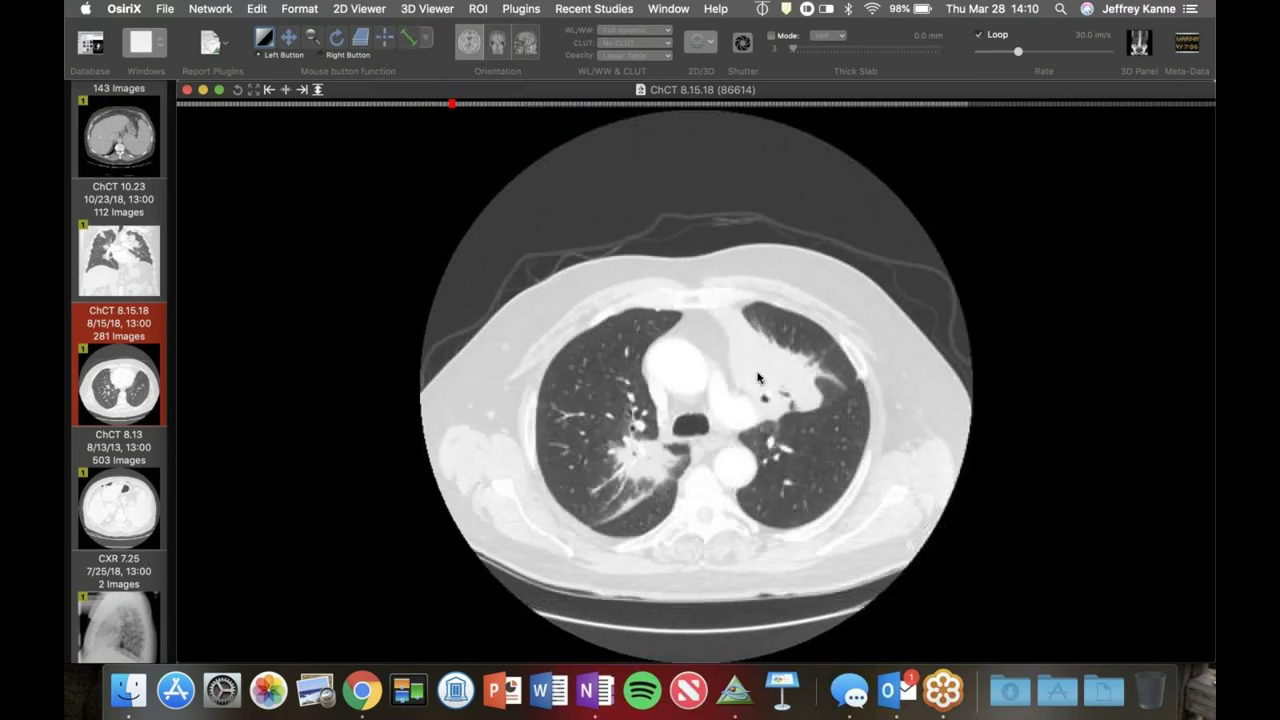
scroll(751, 350, up, 8)
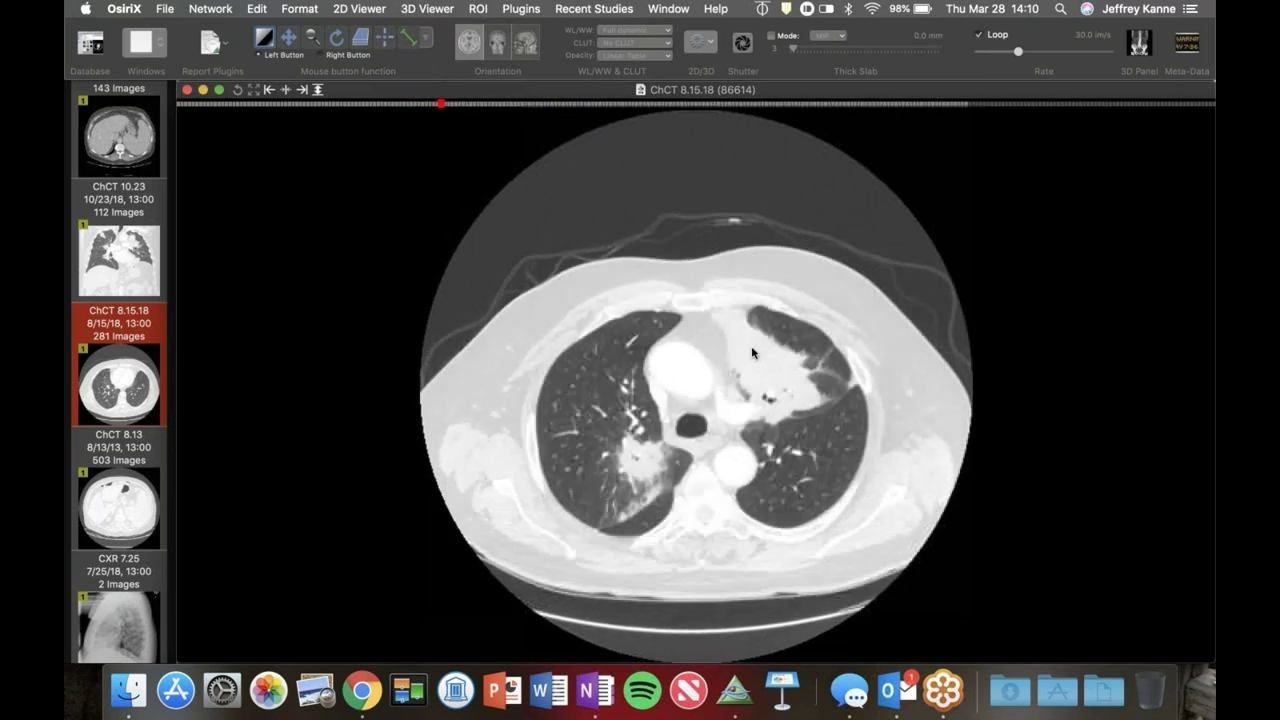
scroll(751, 350, down, 7)
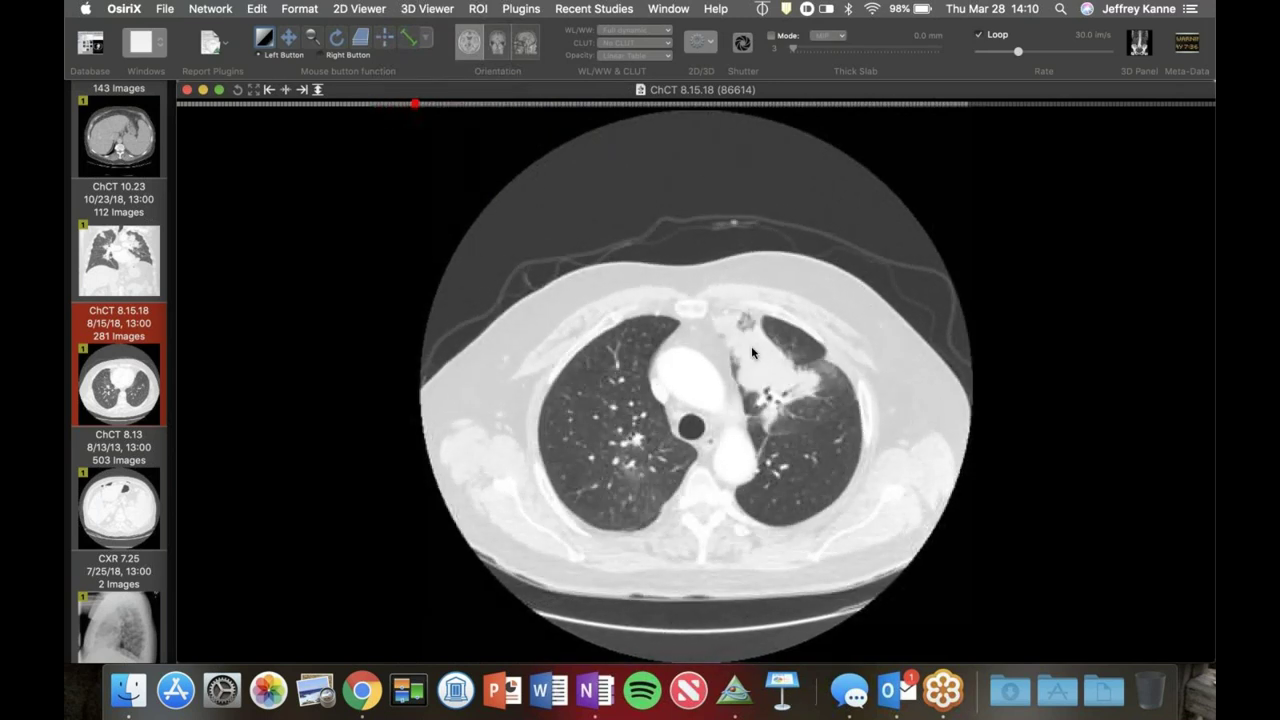
scroll(752, 352, up, 4)
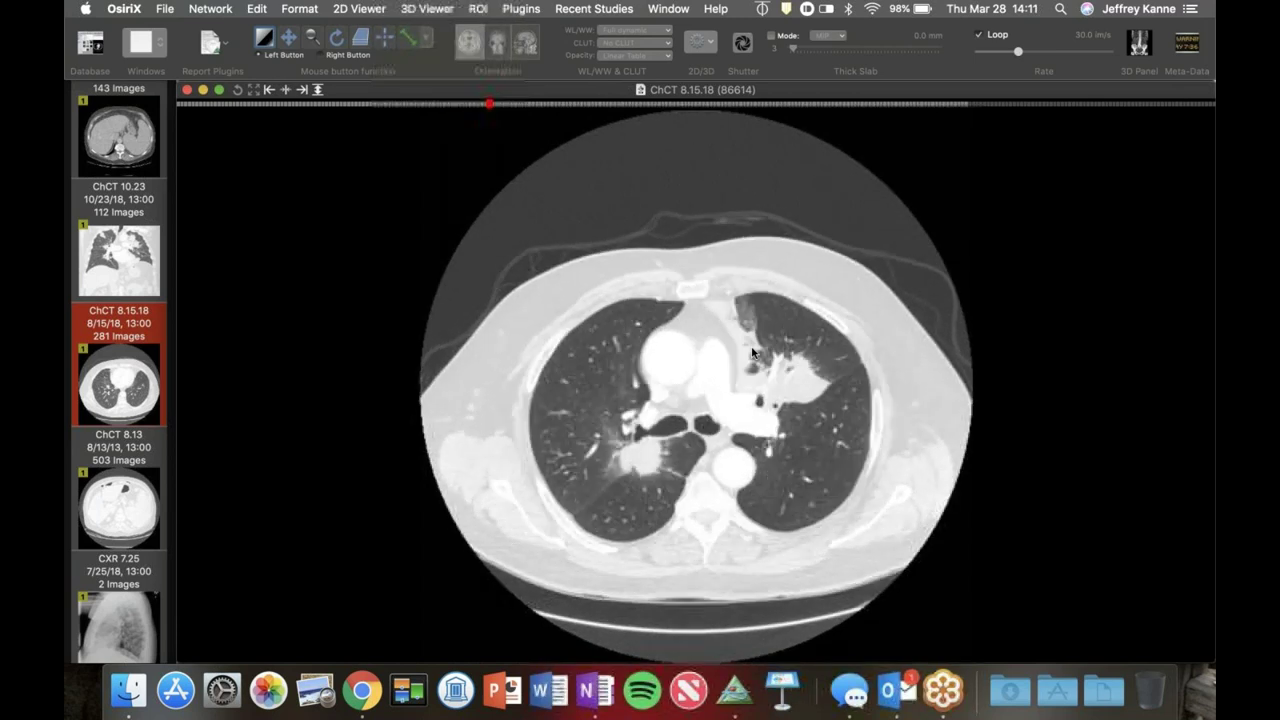
scroll(752, 352, down, 8)
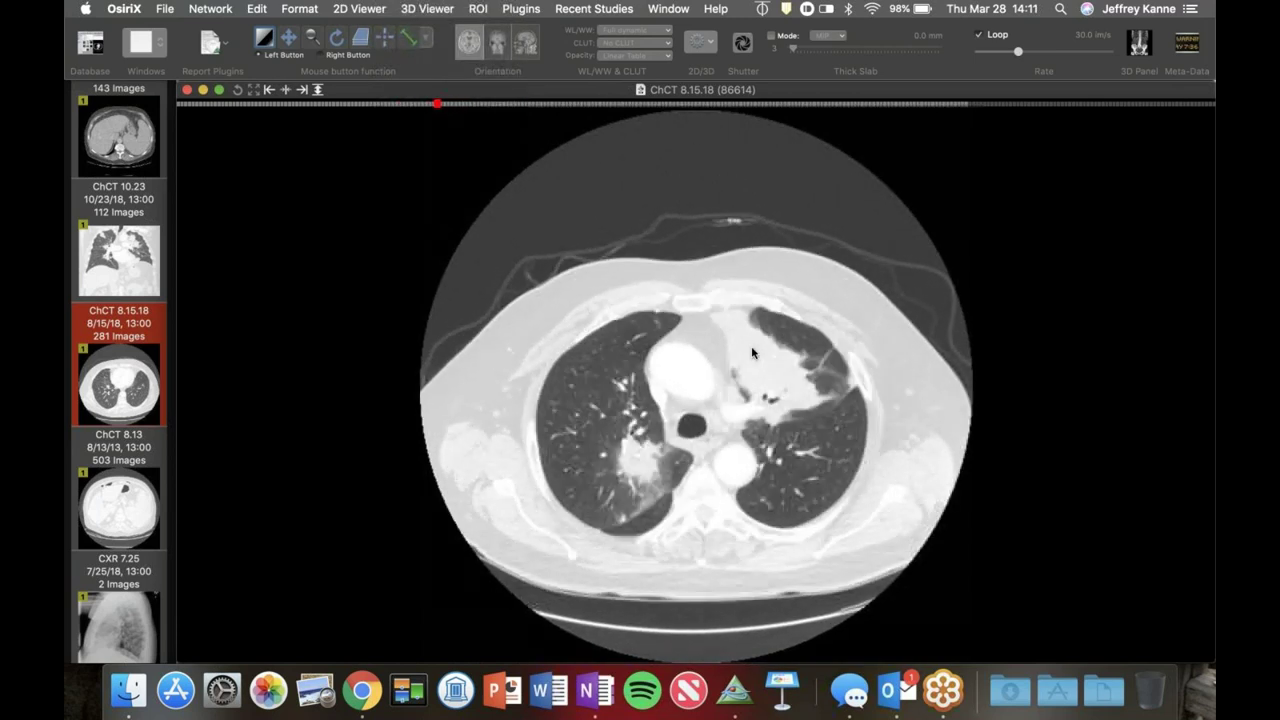
scroll(752, 352, down, 6)
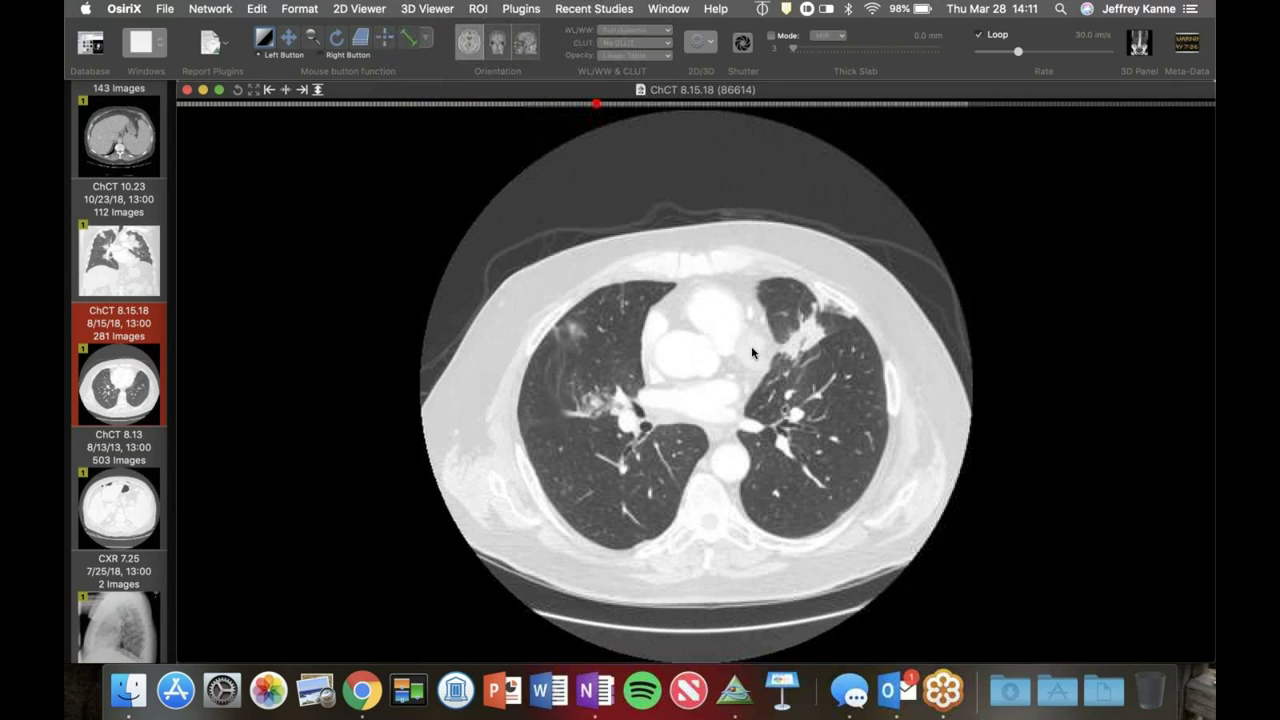
scroll(752, 352, down, 2)
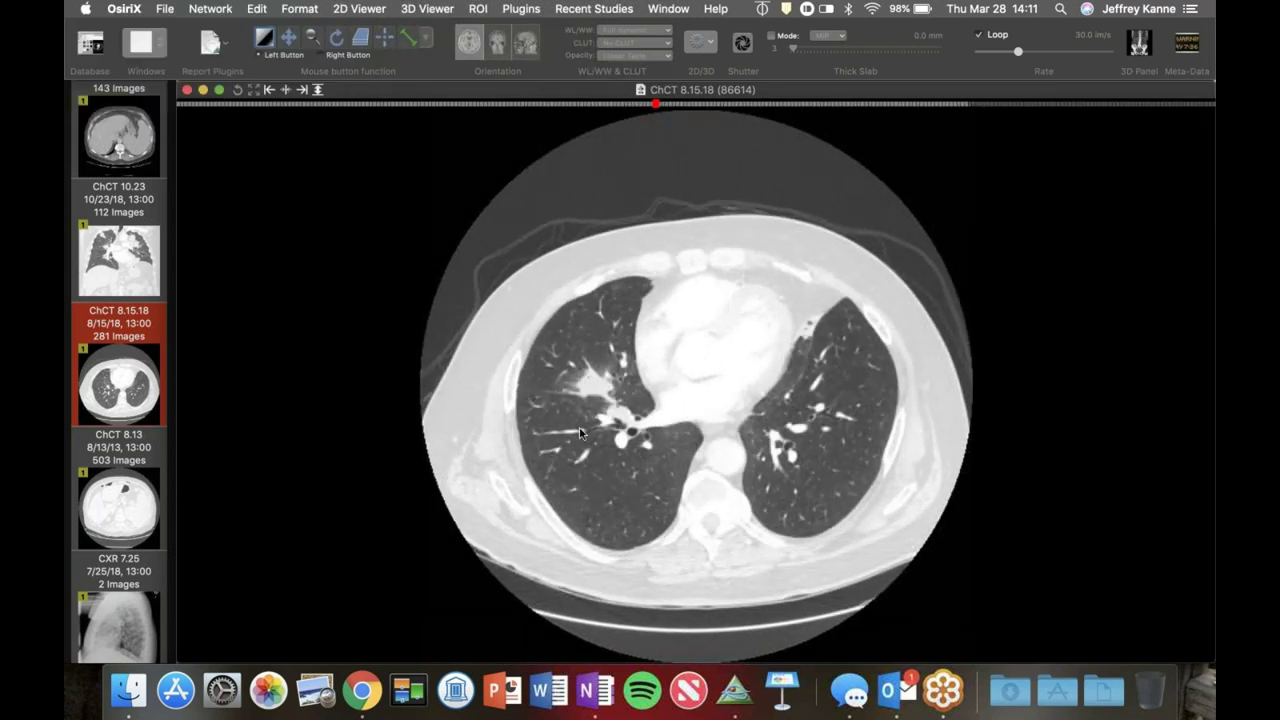
scroll(580, 432, down, 5)
scroll(580, 432, up, 12)
scroll(580, 432, down, 3)
scroll(752, 413, down, 15)
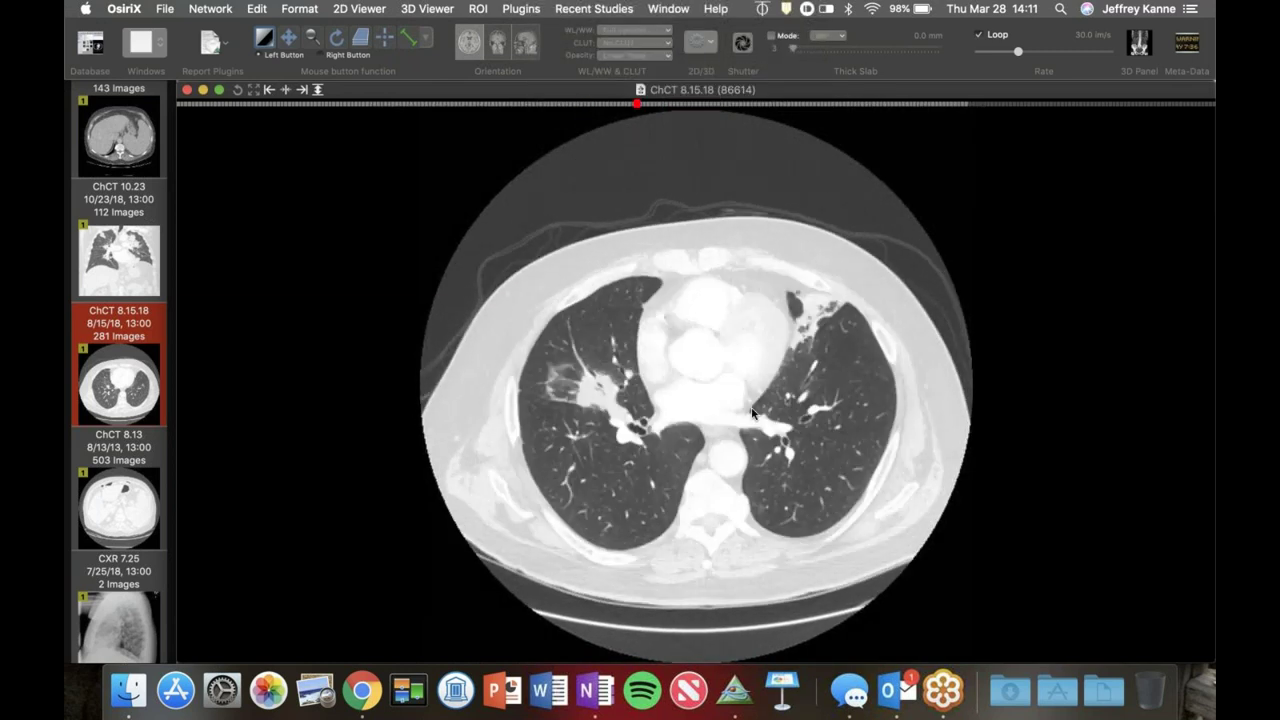
scroll(752, 413, down, 3)
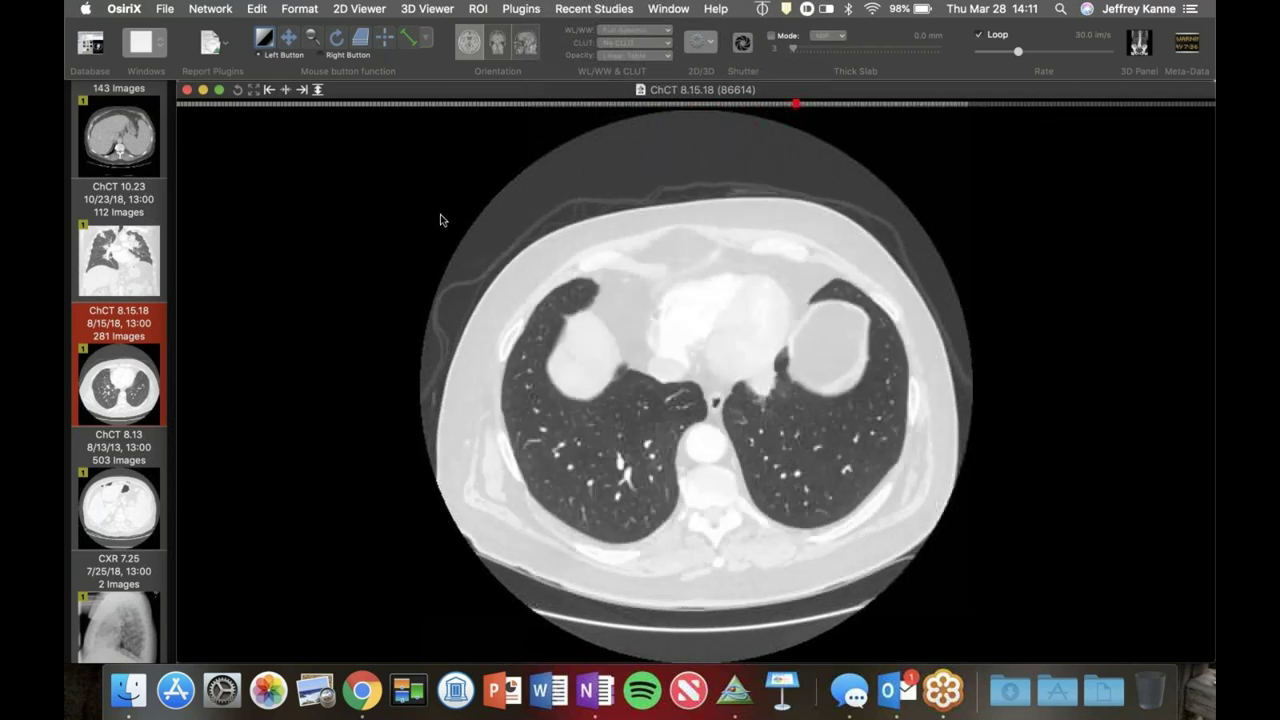
click(186, 90)
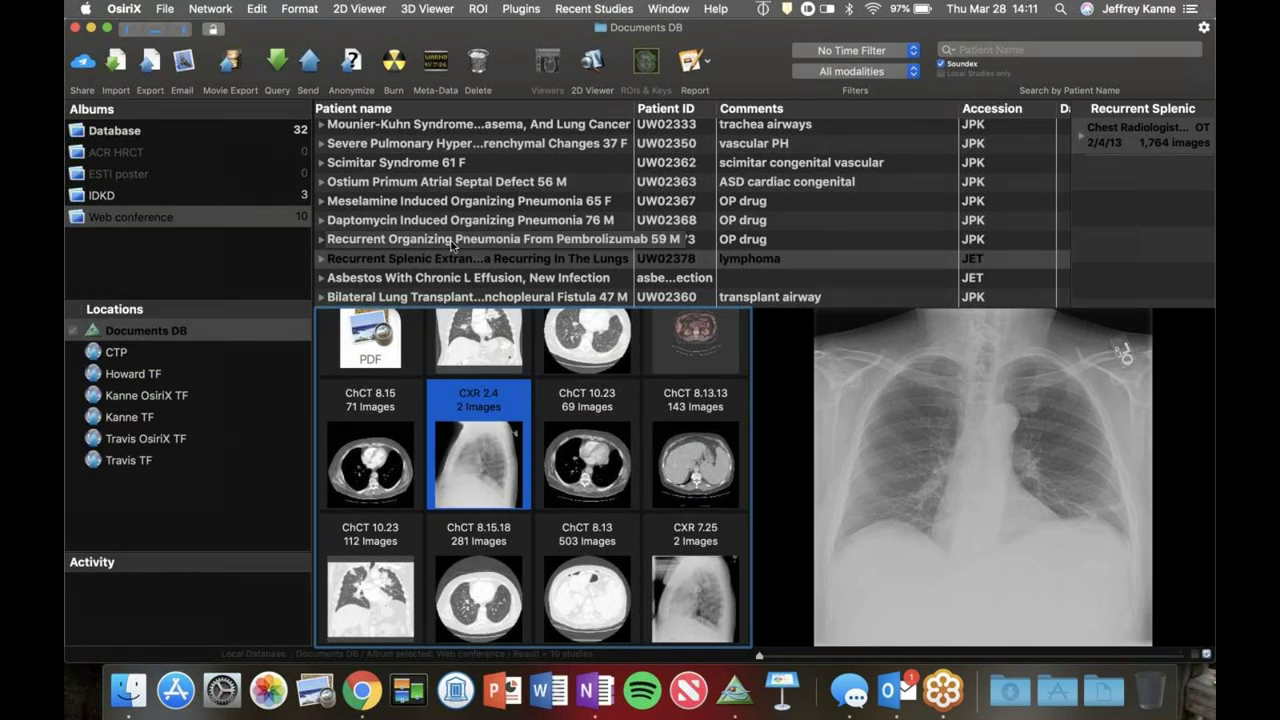
Step: Select the Meselamine Induced Organizing Pneumonia 65 F case and open its CHEST PA radiograph
click(437, 203)
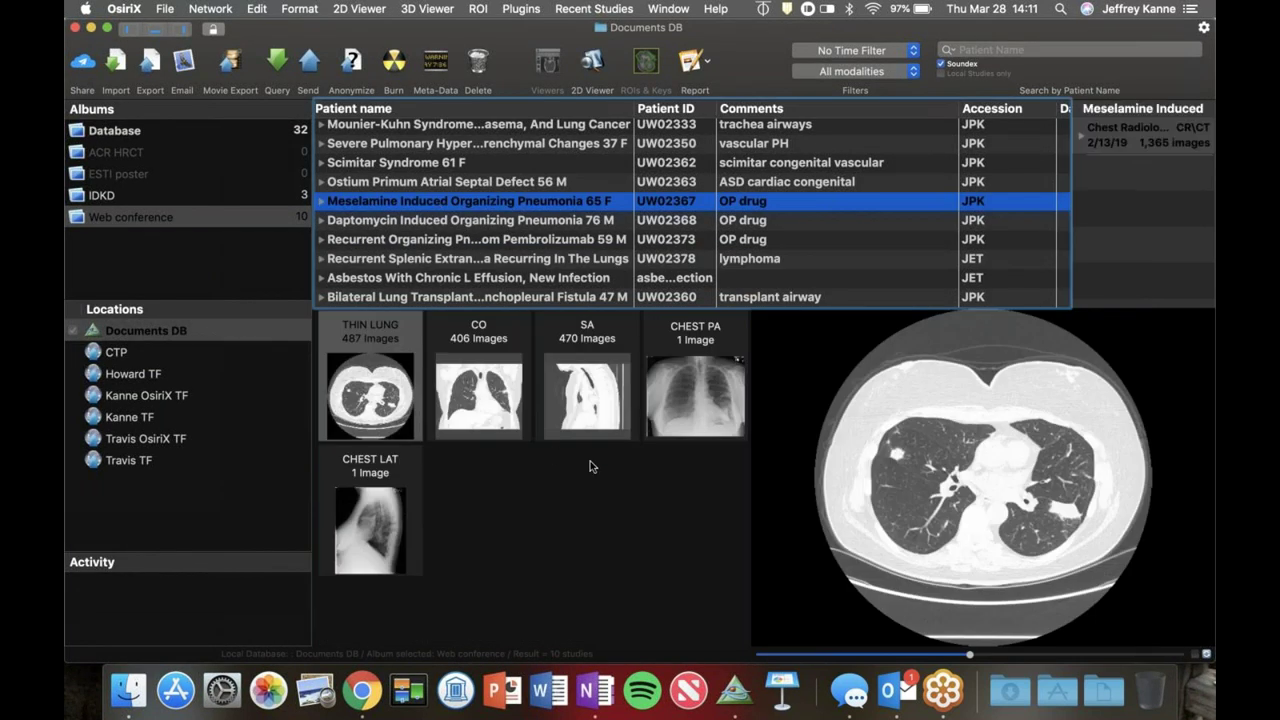
click(680, 405)
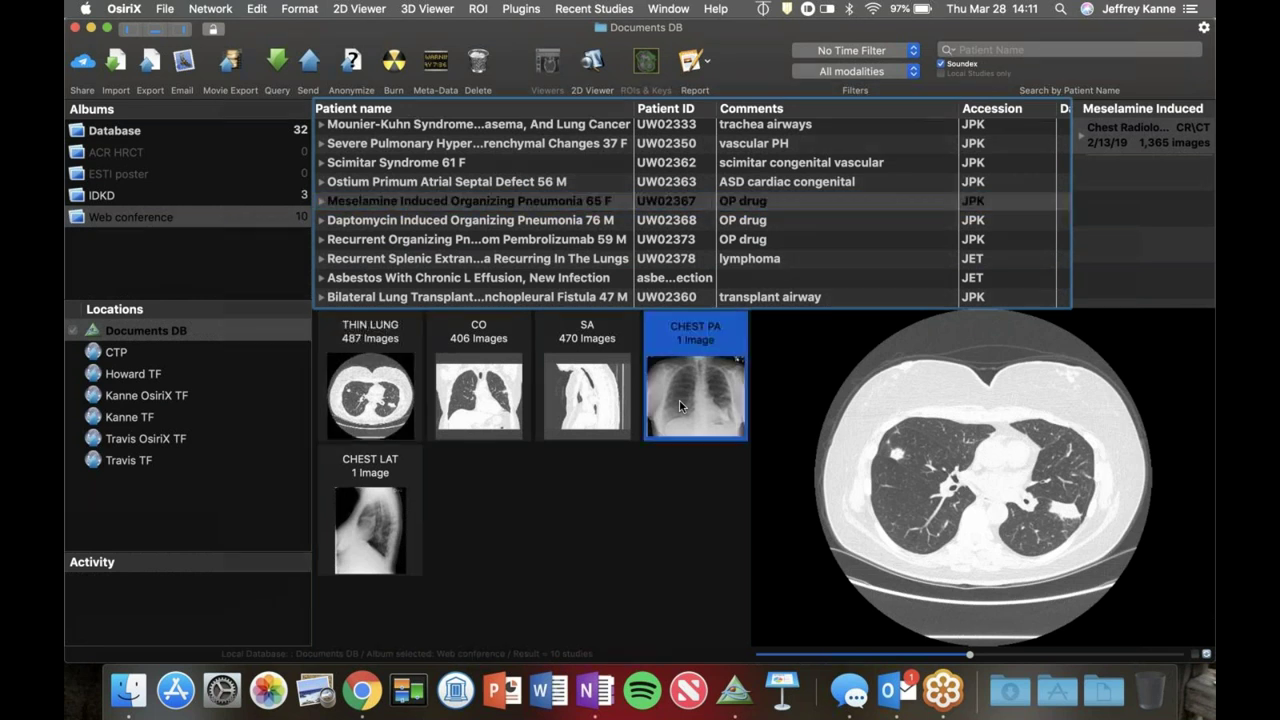
double_click(679, 406)
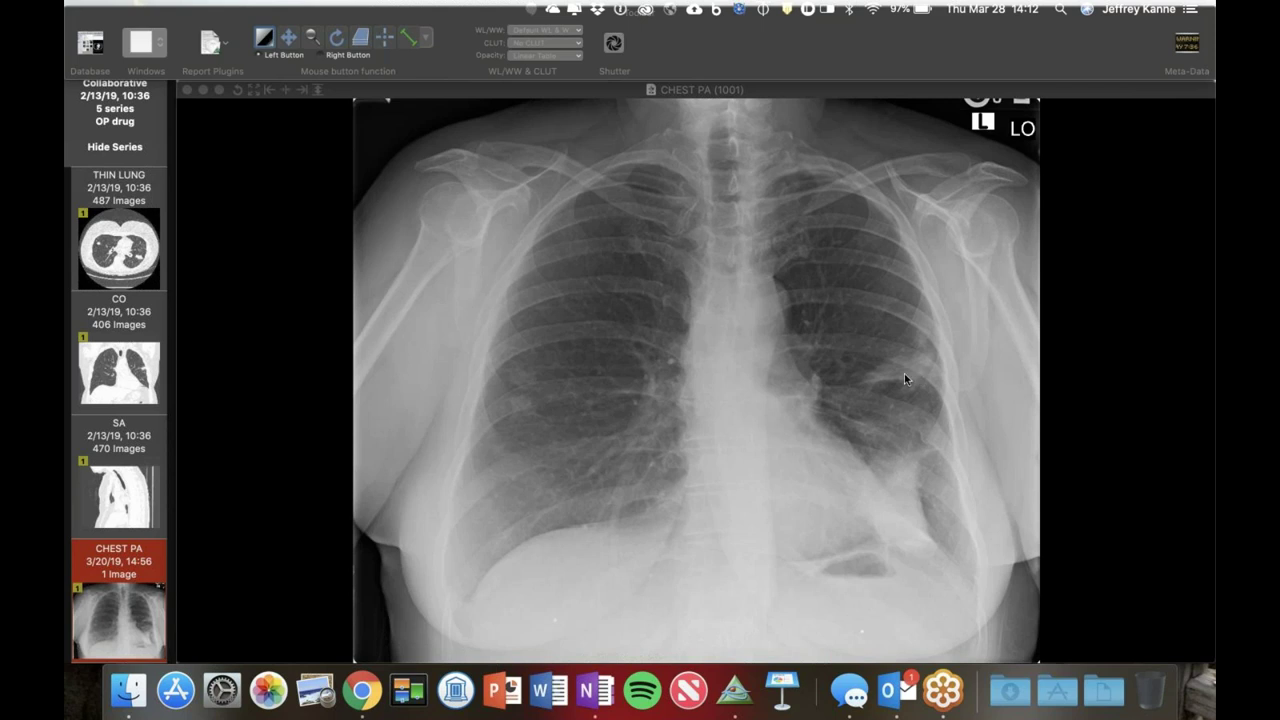
Step: Switch the viewer to the meselamine case's THIN LUNG CT series
click(113, 222)
Step: Page through the Meselamine THIN LUNG CT slices in one direction across the chest
scroll(684, 361, down, 3)
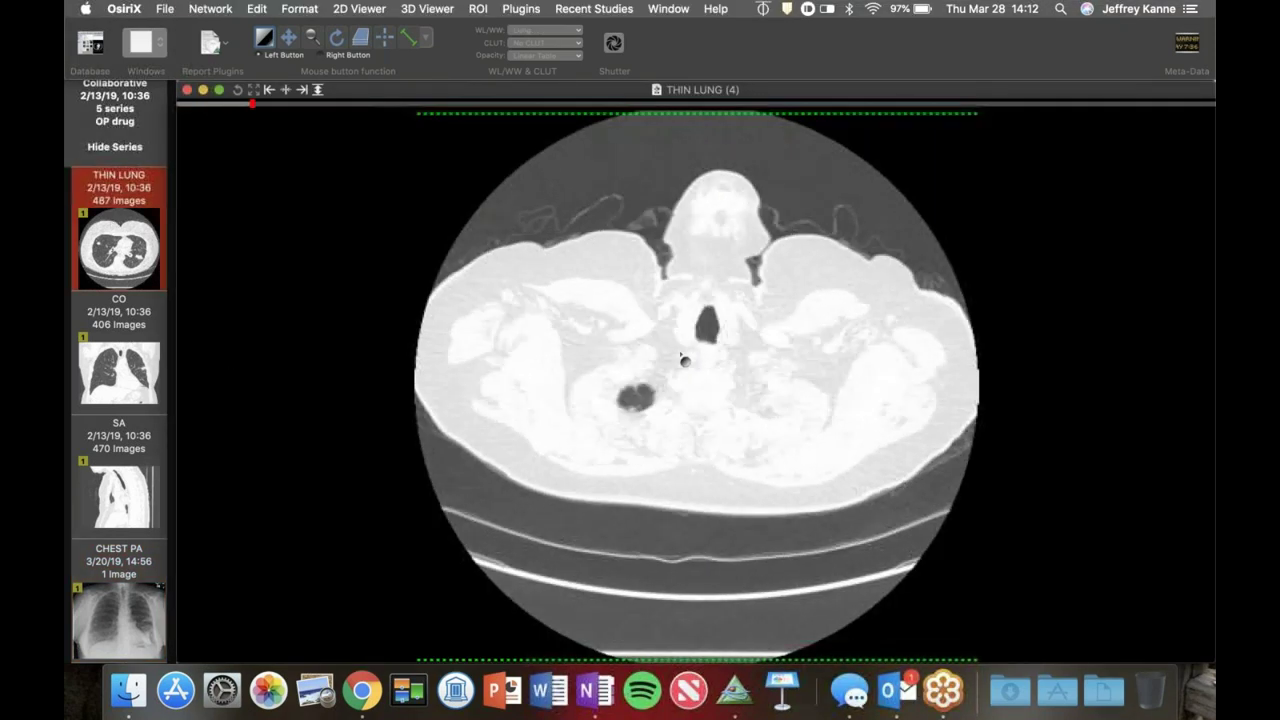
scroll(684, 361, down, 20)
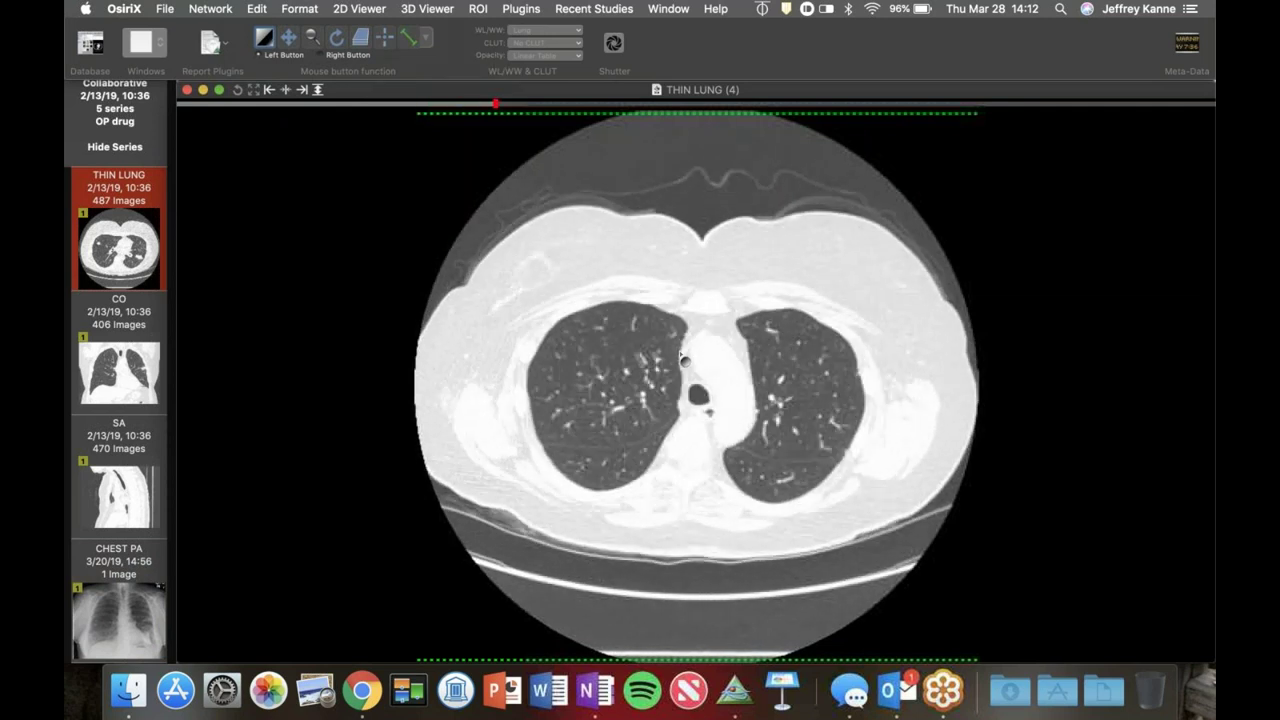
scroll(684, 361, down, 12)
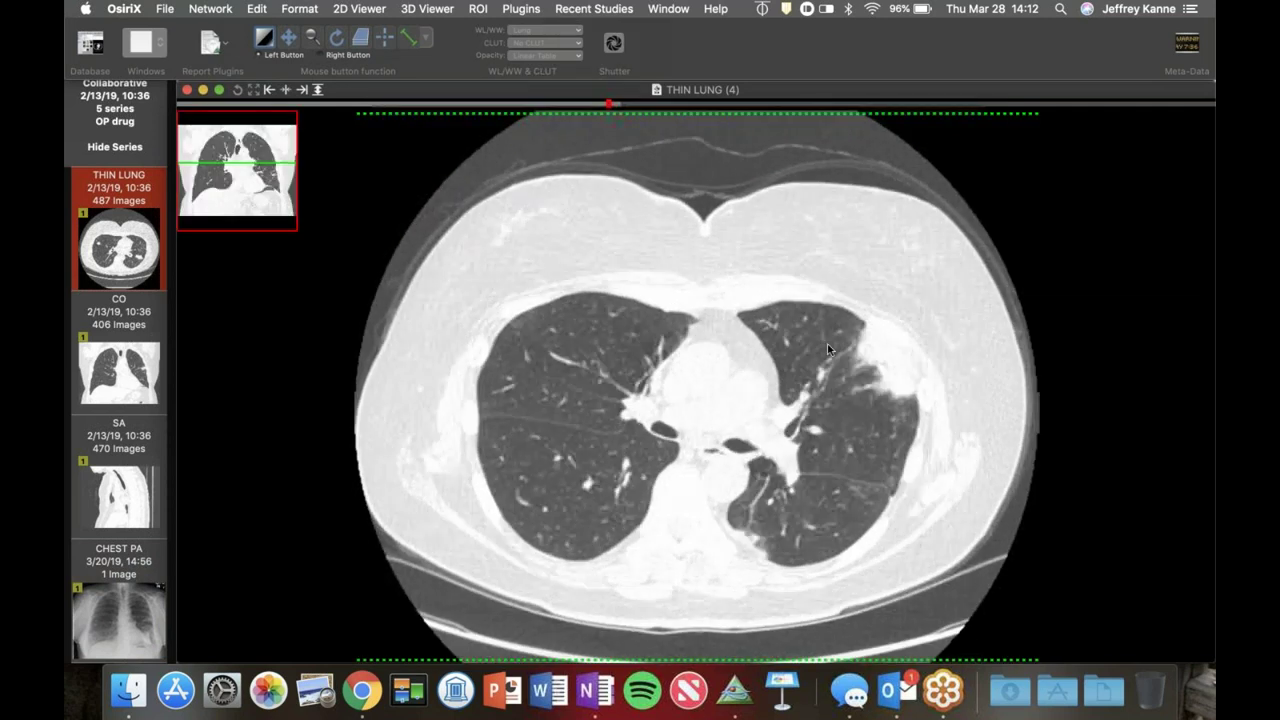
scroll(895, 395, down, 4)
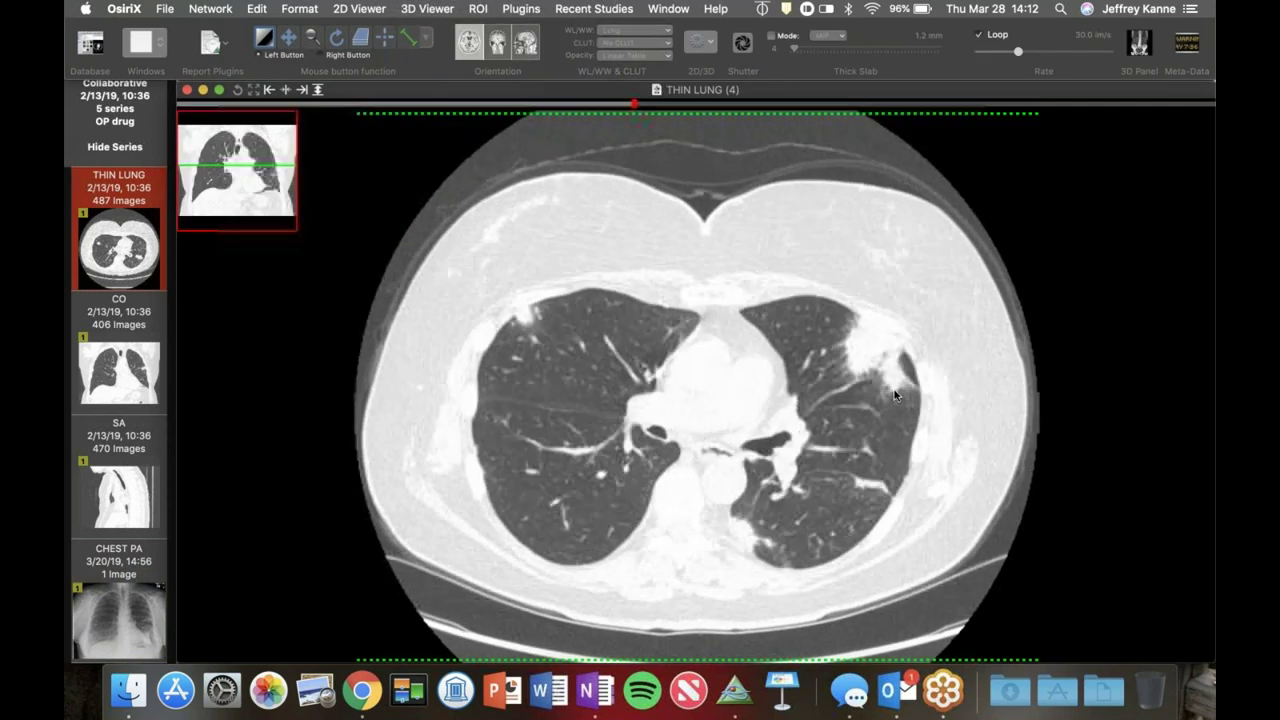
scroll(539, 340, down, 3)
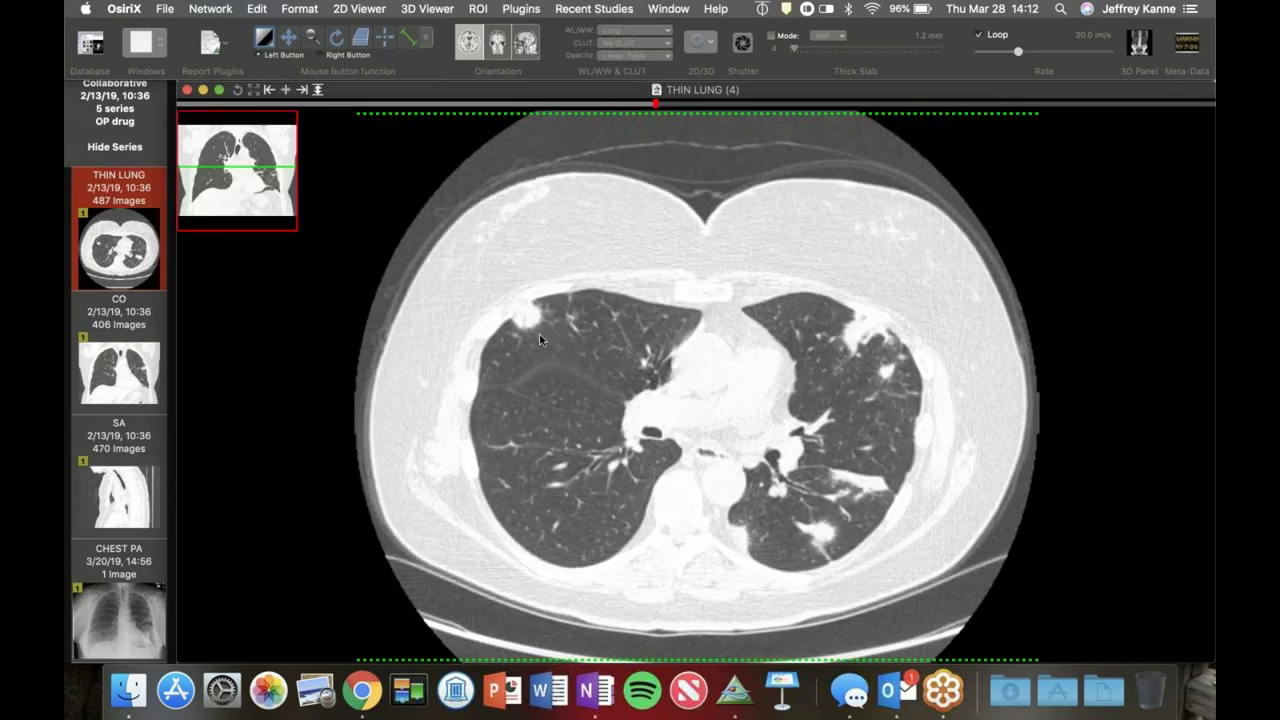
scroll(539, 340, down, 4)
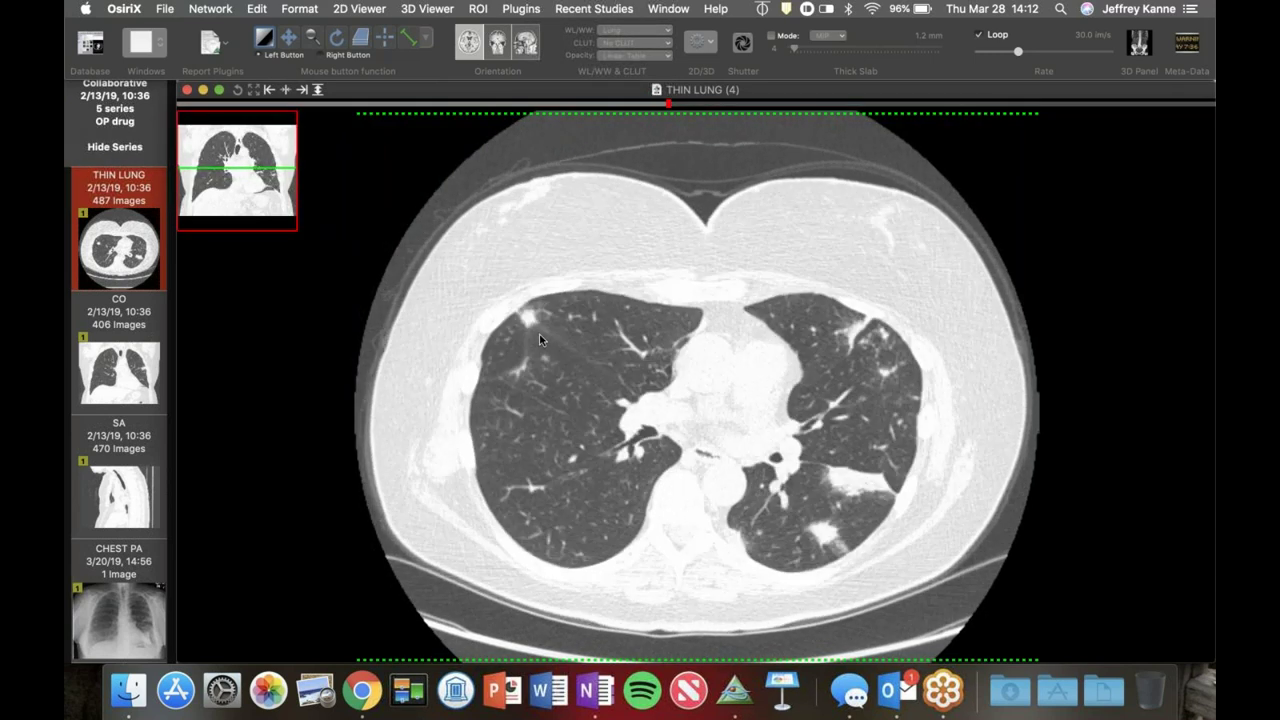
scroll(539, 334, down, 8)
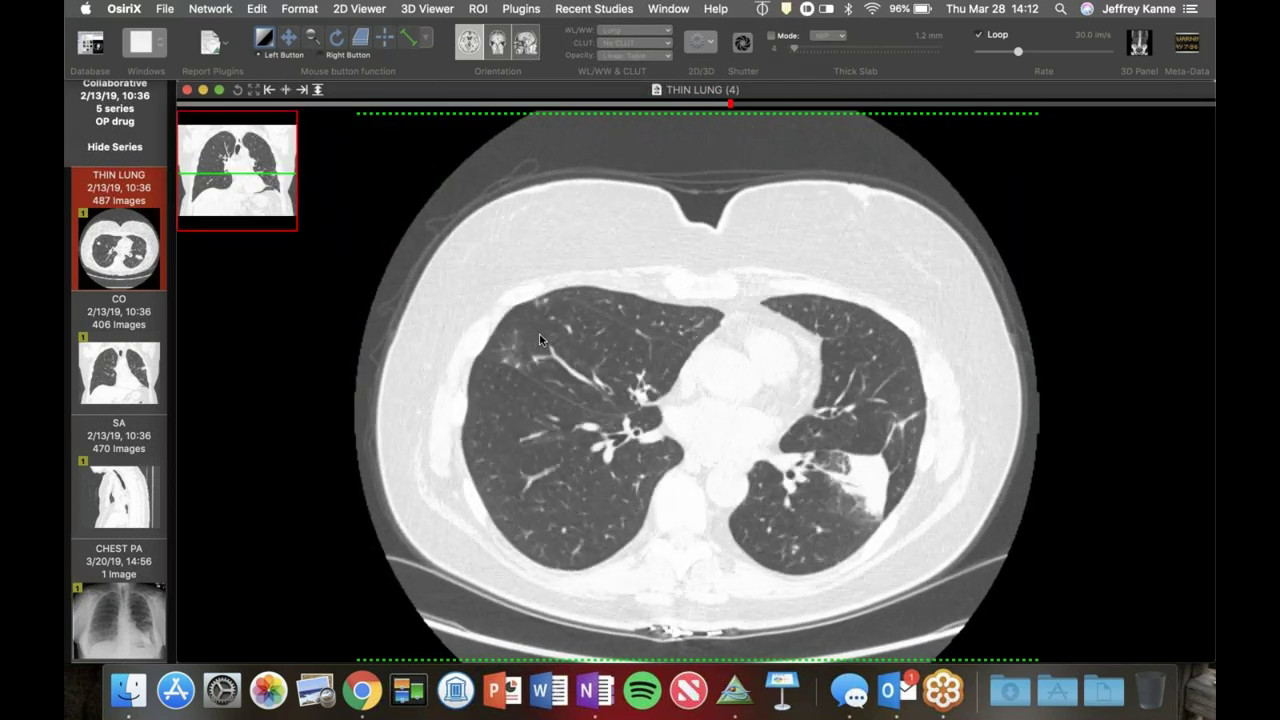
scroll(805, 481, down, 3)
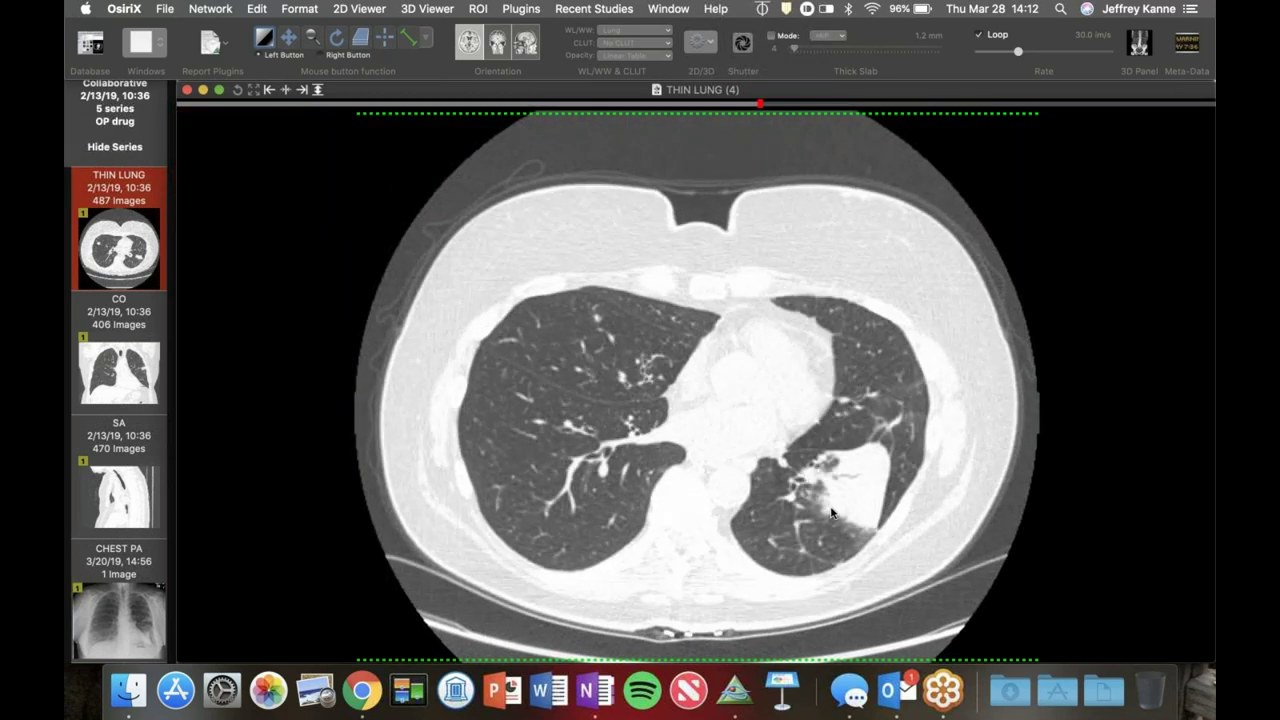
scroll(831, 512, down, 5)
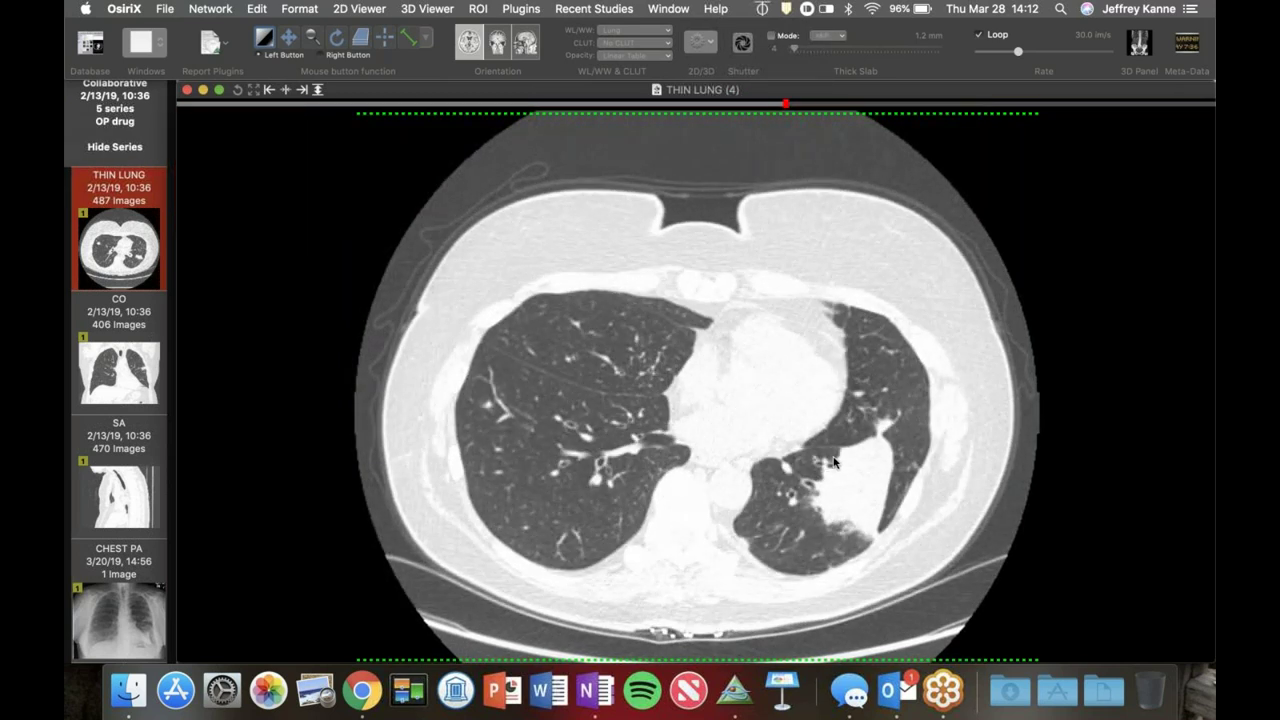
scroll(835, 461, down, 5)
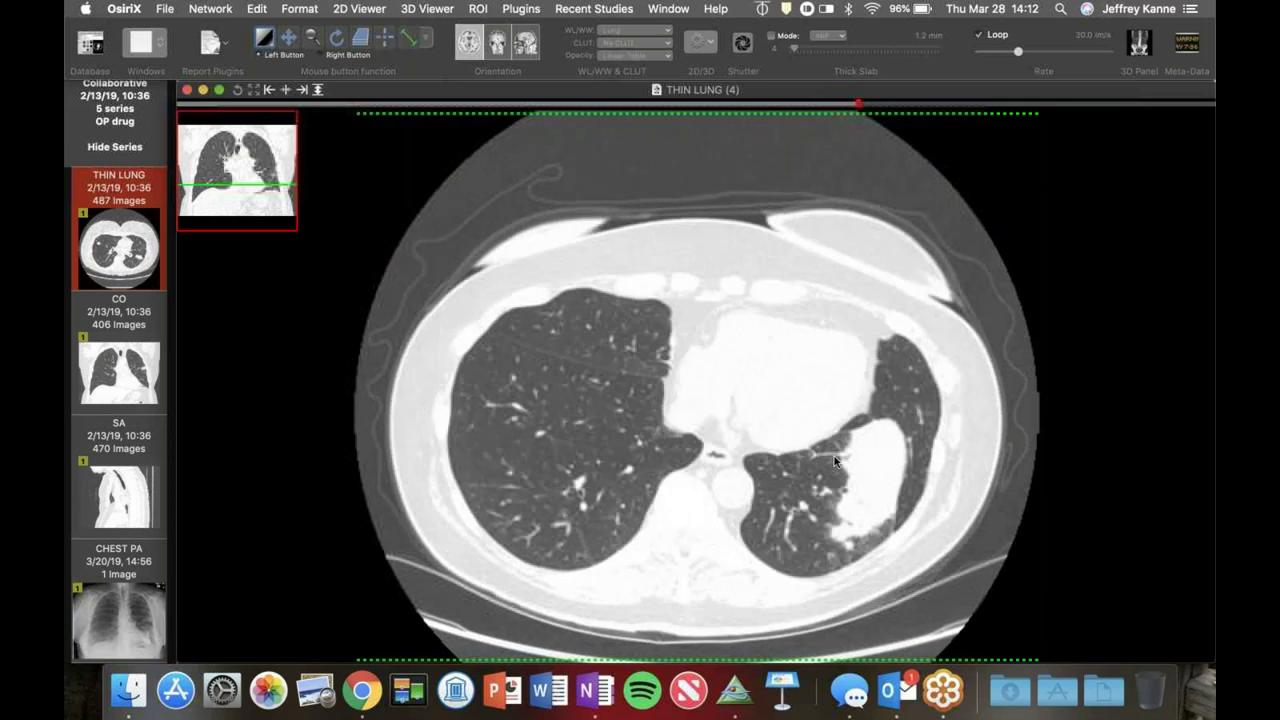
Step: Scroll back and forth through the THIN LUNG slices, then close the viewer
scroll(876, 487, up, 1)
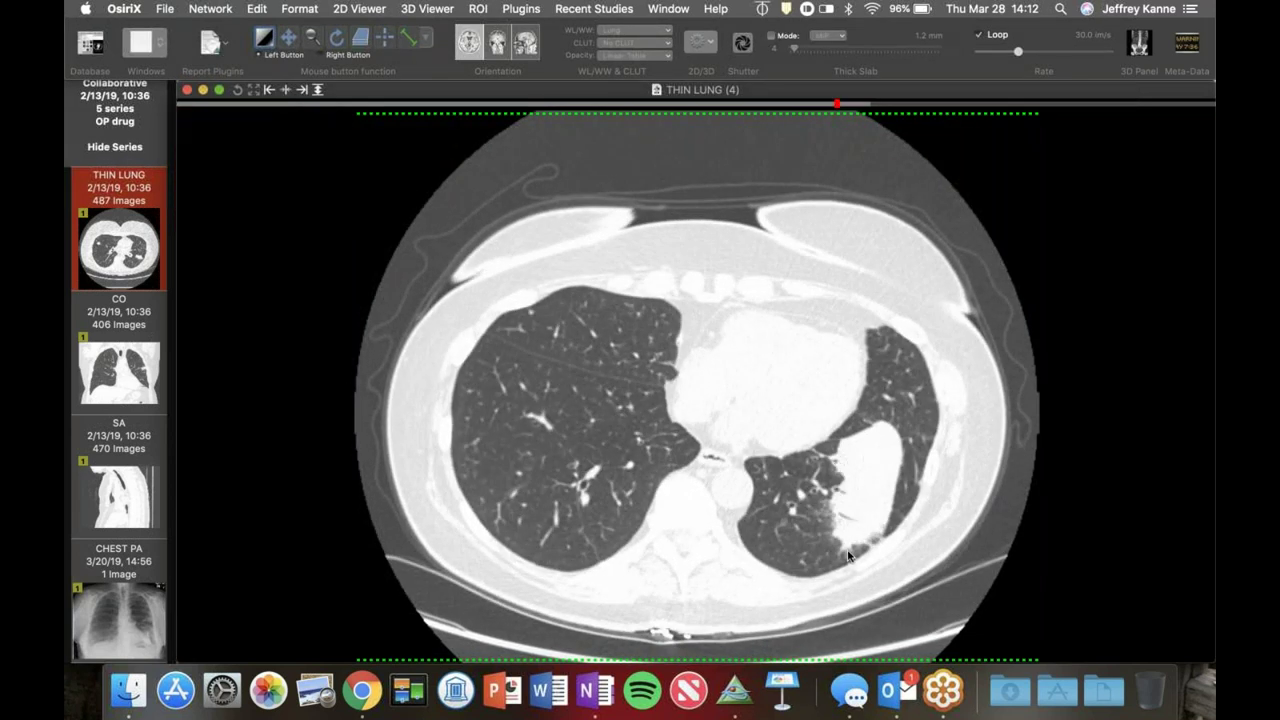
scroll(848, 557, down, 15)
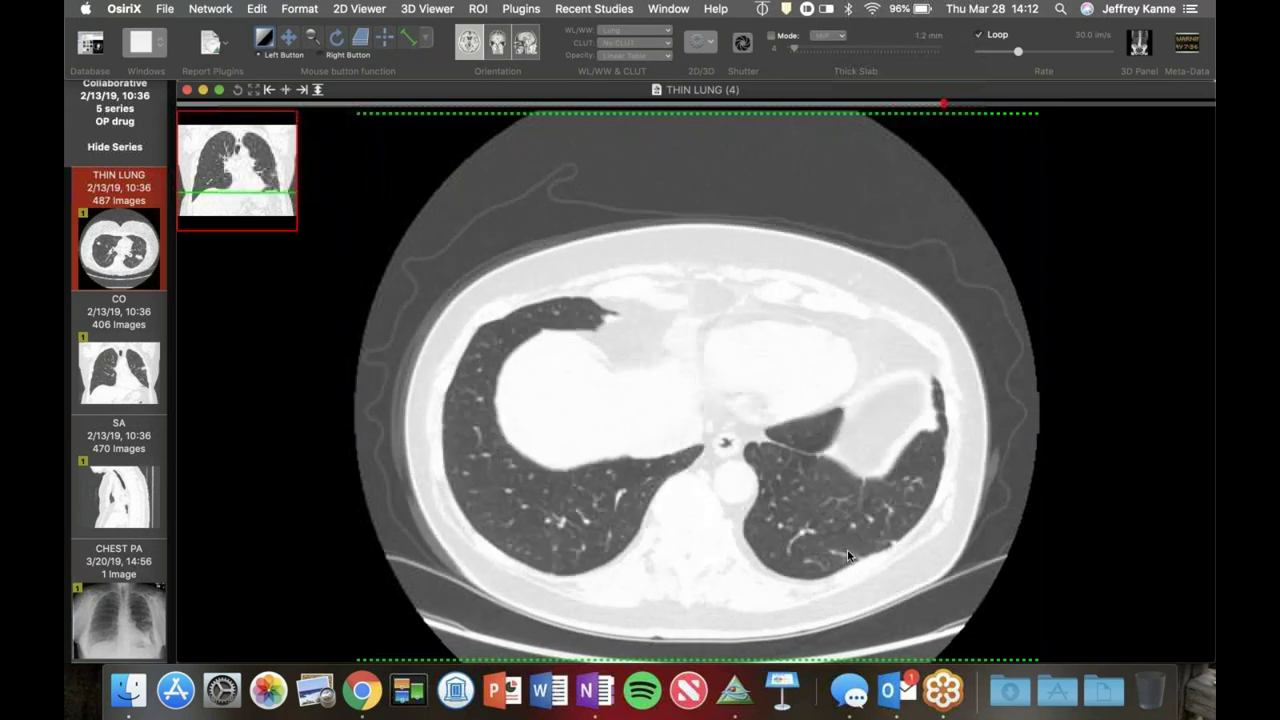
scroll(848, 557, down, 2)
scroll(848, 557, up, 17)
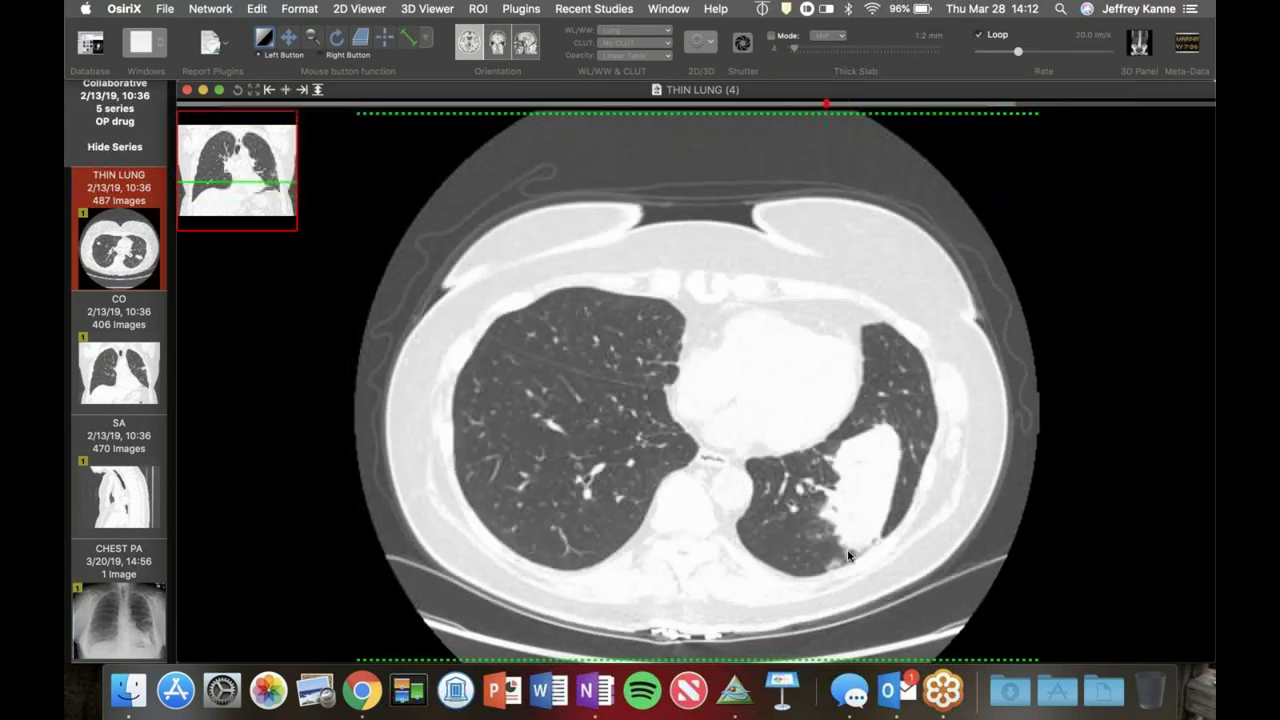
scroll(848, 557, up, 20)
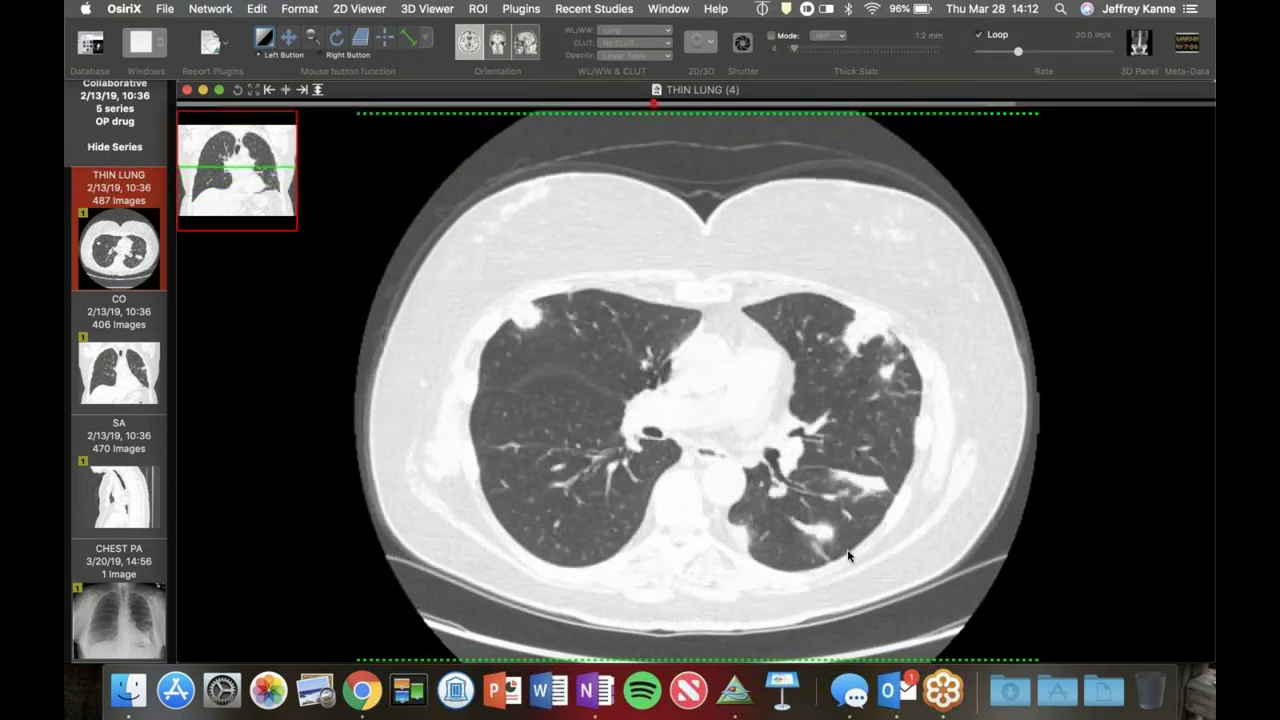
scroll(848, 557, up, 18)
scroll(848, 557, up, 16)
scroll(848, 557, up, 12)
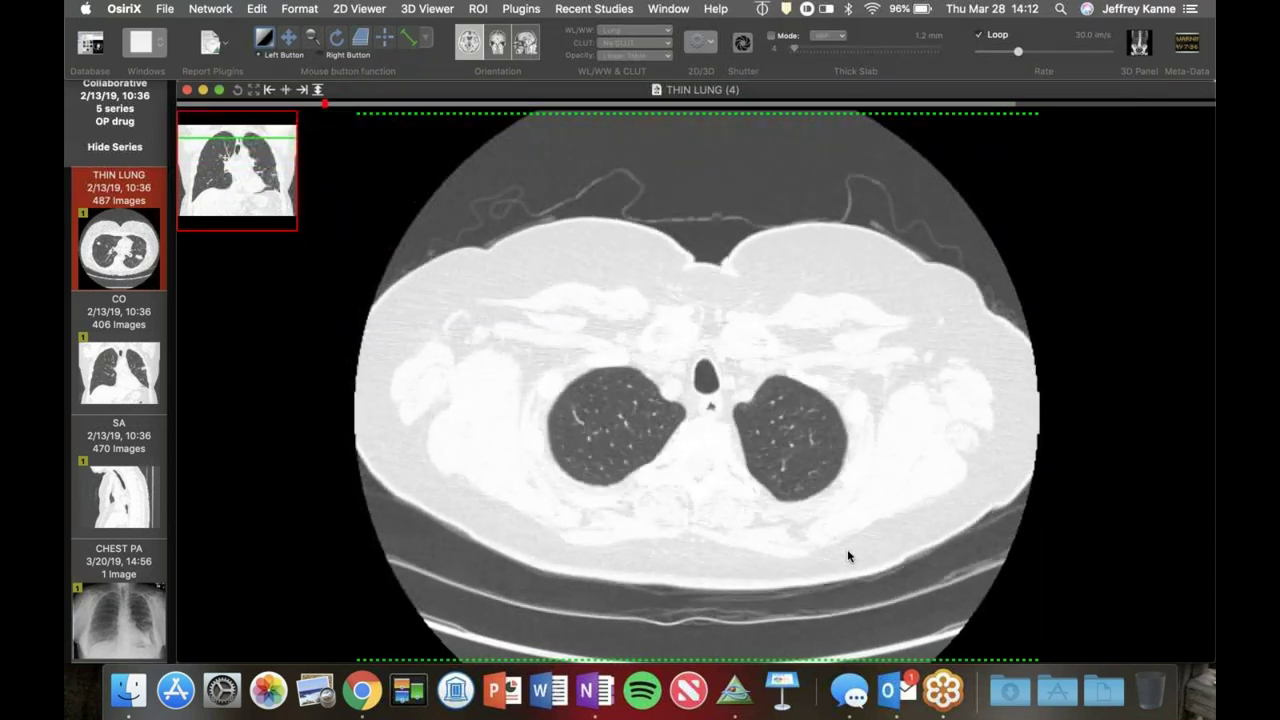
scroll(848, 557, down, 20)
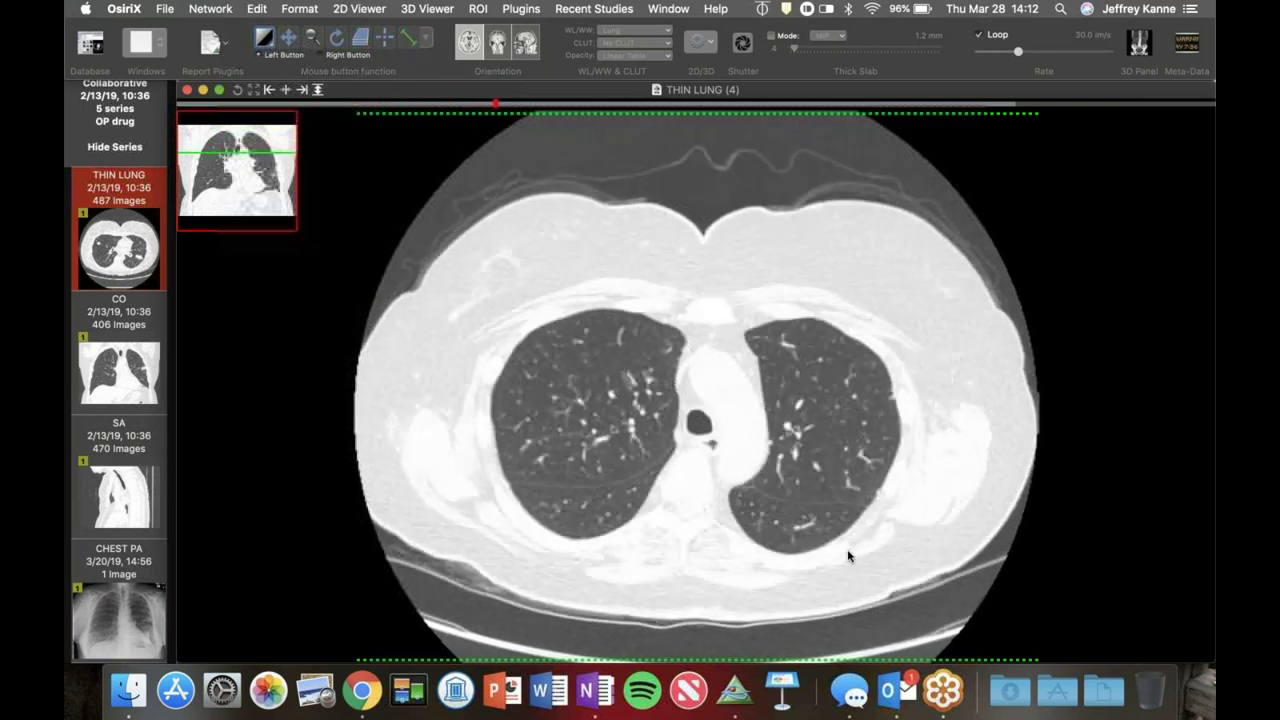
scroll(848, 557, down, 20)
scroll(848, 557, down, 12)
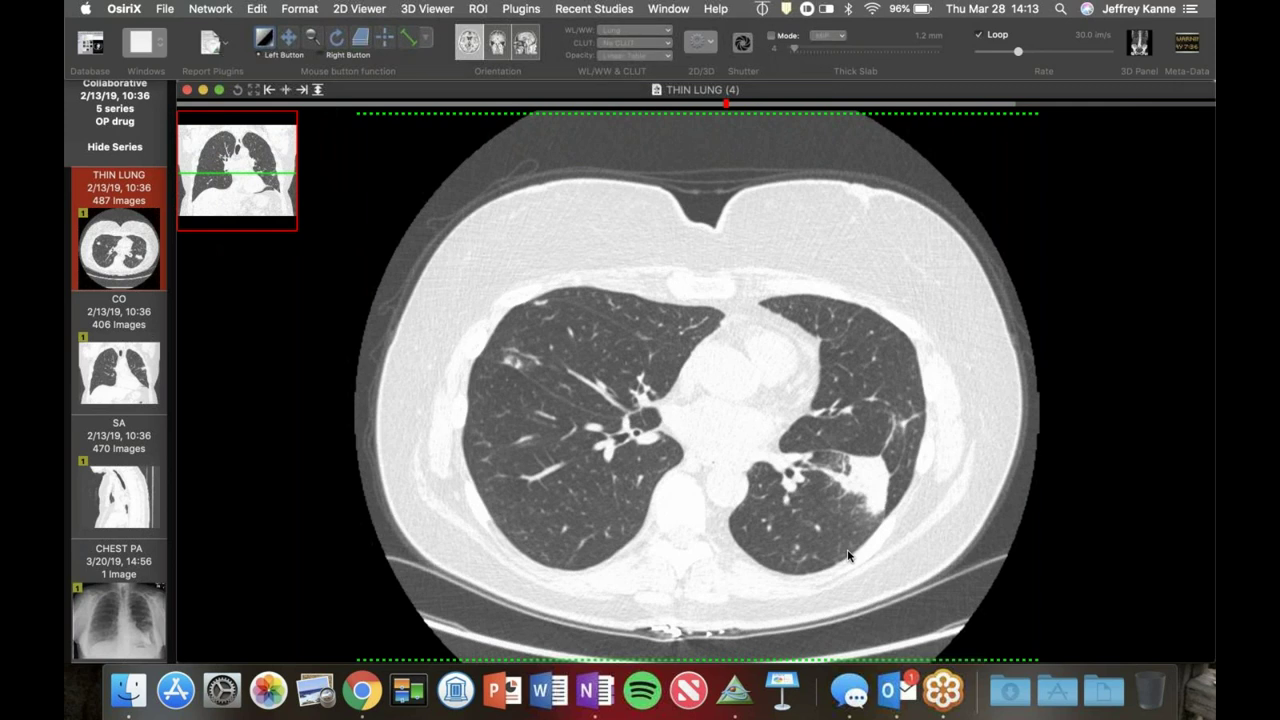
scroll(848, 557, down, 16)
scroll(848, 557, up, 6)
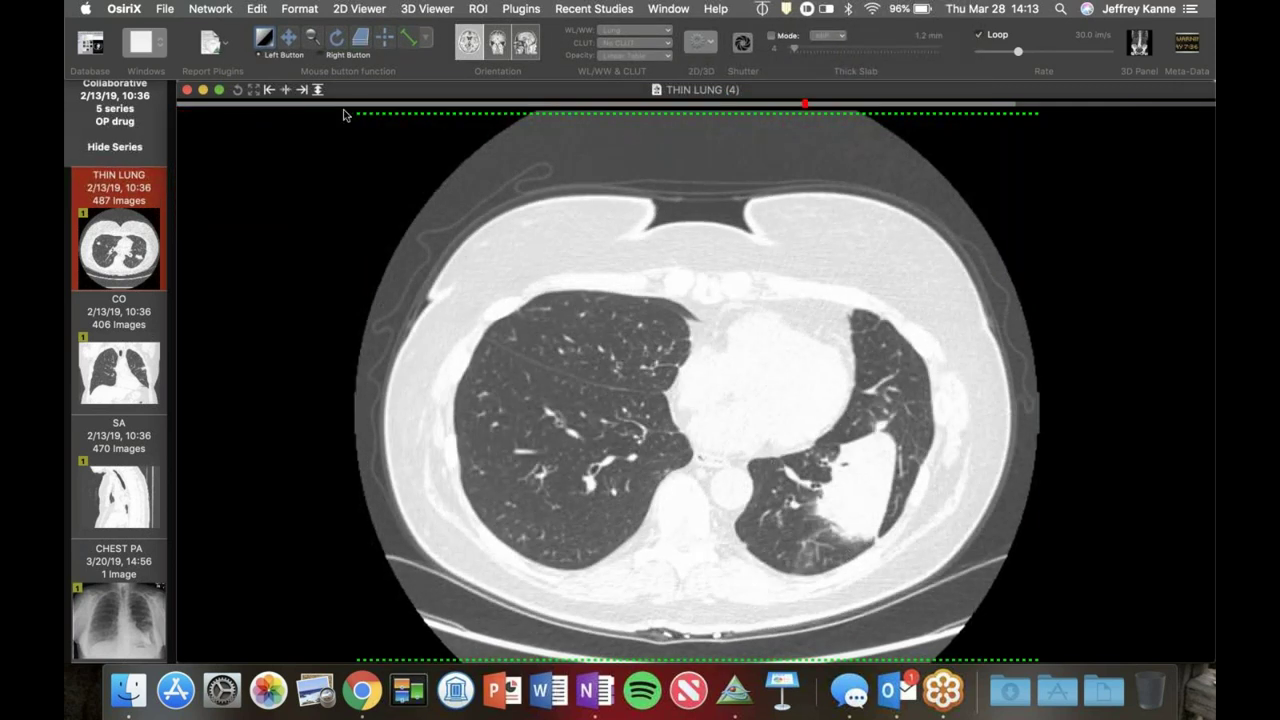
click(186, 90)
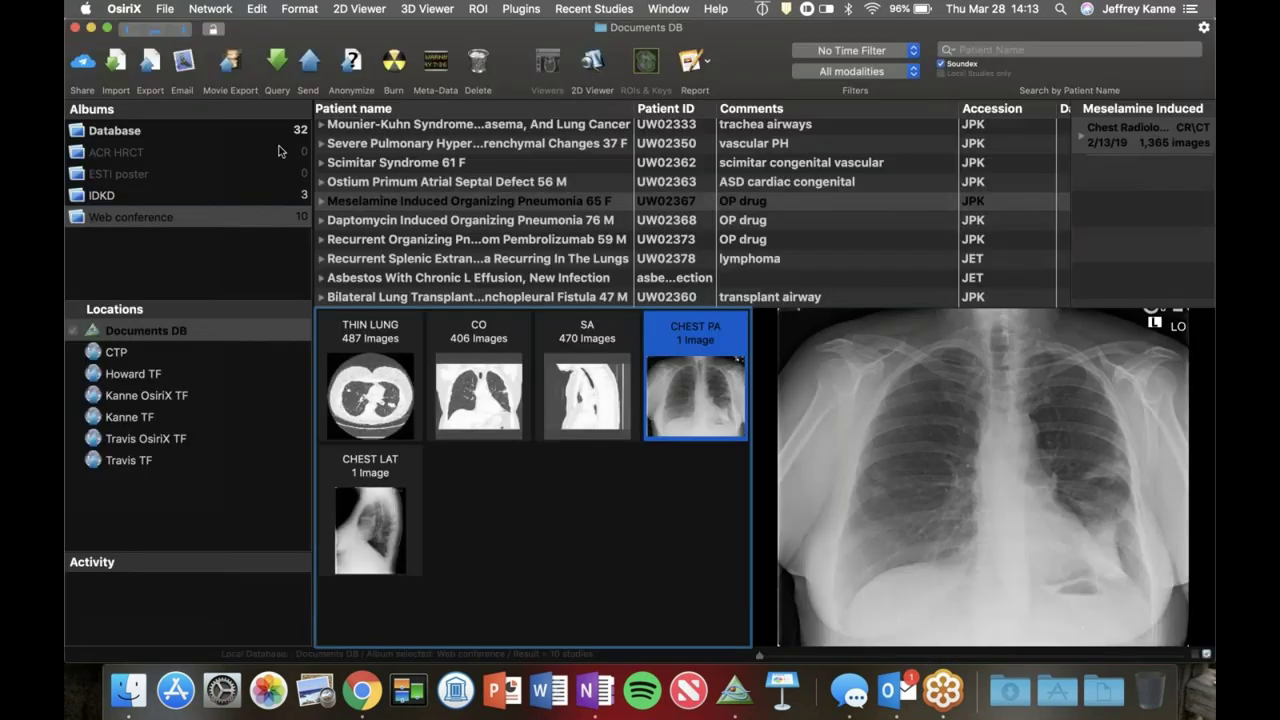
Step: Open the Daptomycin case's 1/9/19 CHEST PA radiograph in the 2D viewer
click(405, 222)
key(Up)
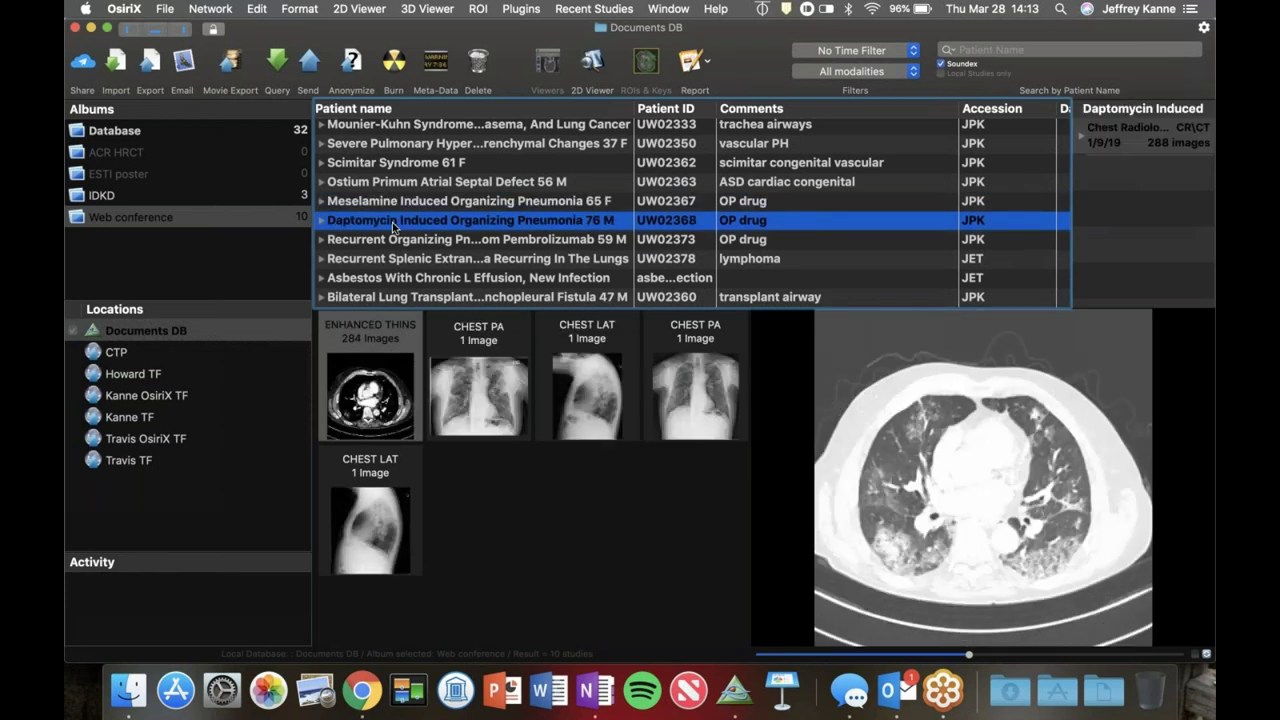
click(476, 377)
double_click(478, 377)
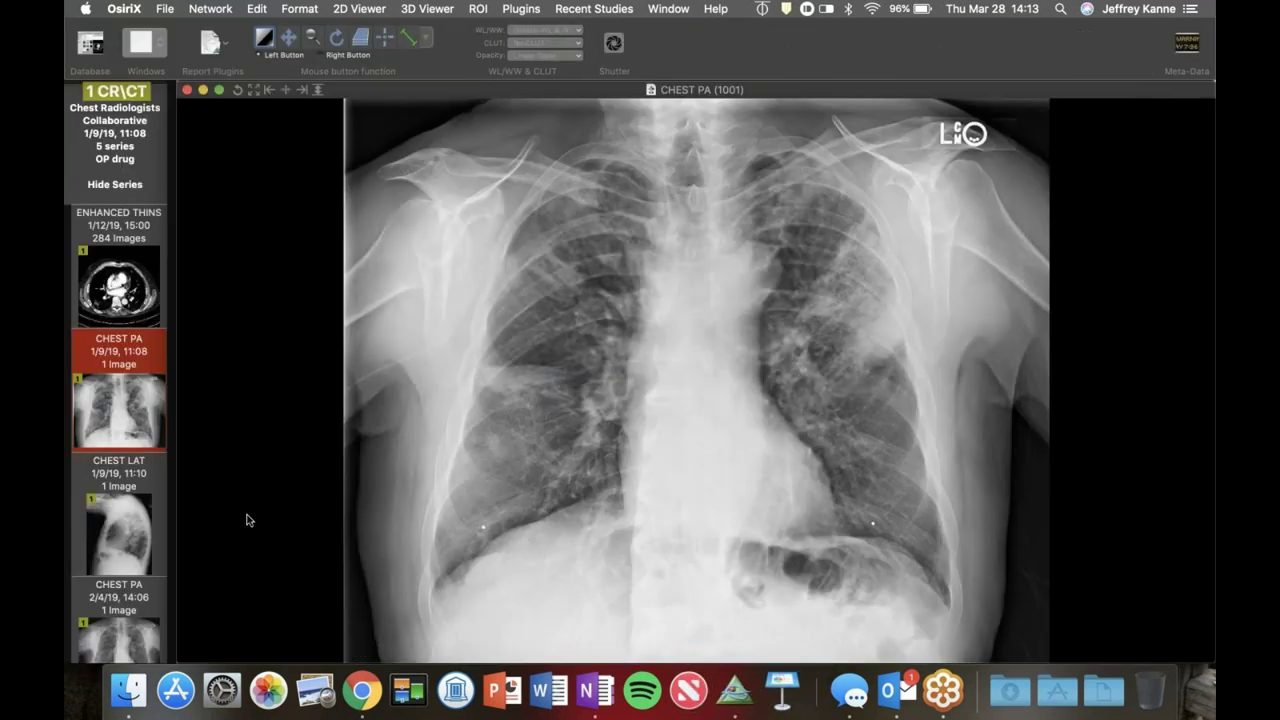
scroll(138, 604, down, 2)
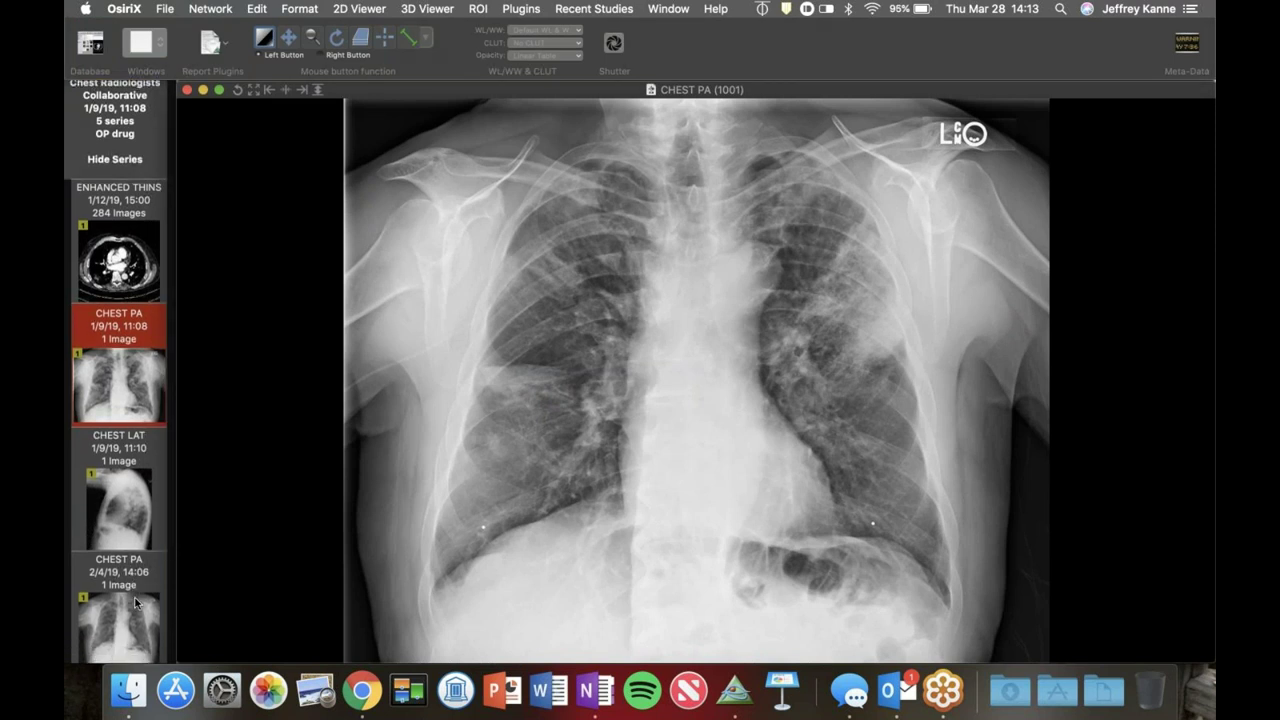
scroll(135, 598, down, 1)
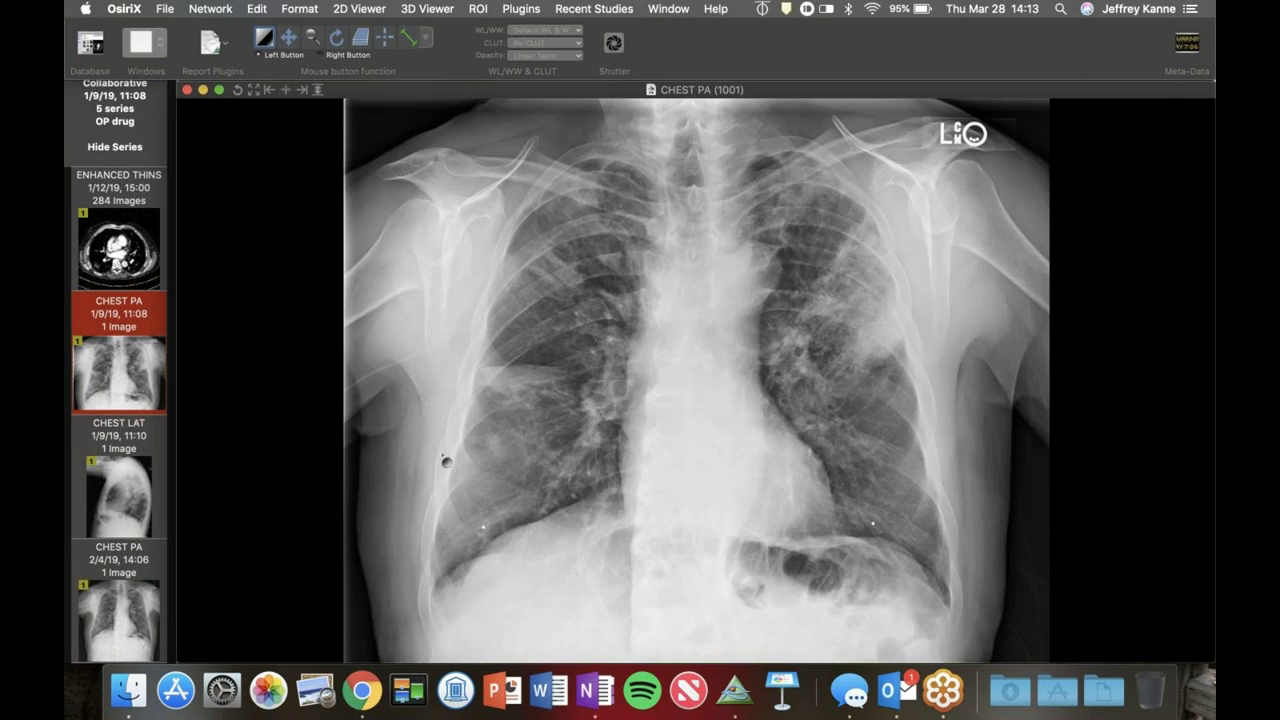
scroll(113, 593, down, 1)
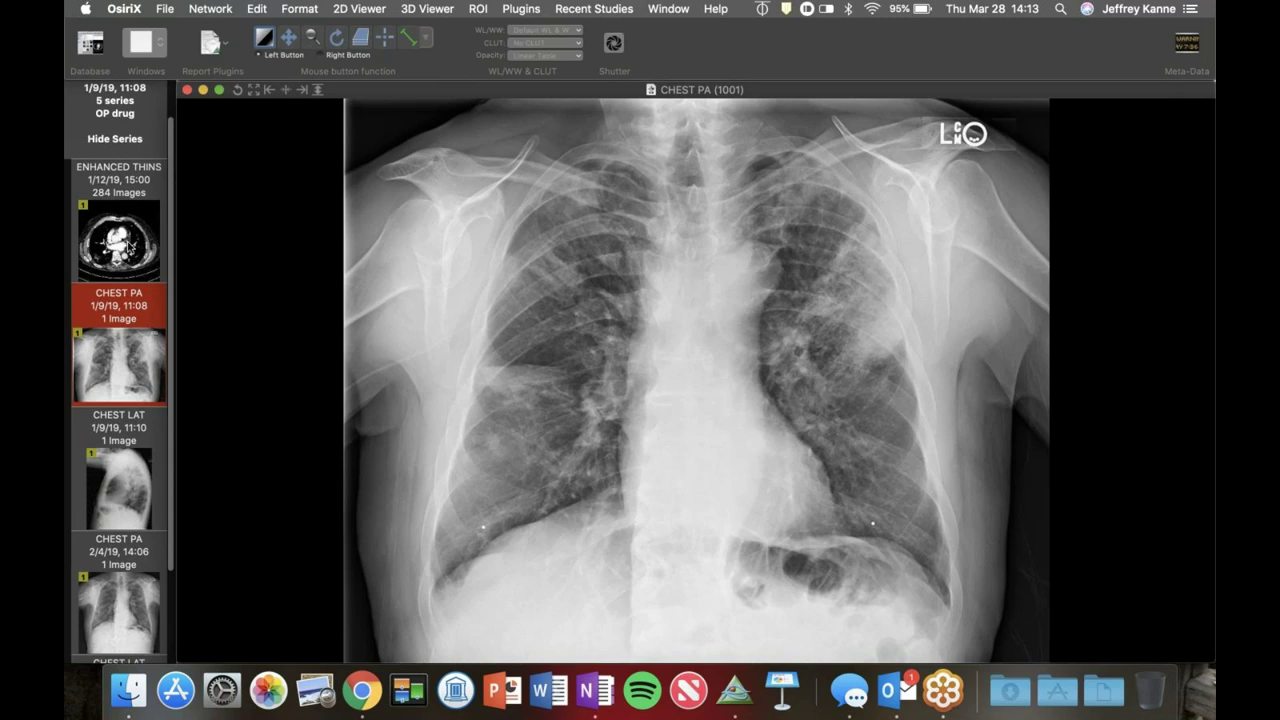
Step: Switch to the 284-image ENHANCED THINS CT and page through the lower chest slices
click(118, 240)
scroll(697, 387, down, 6)
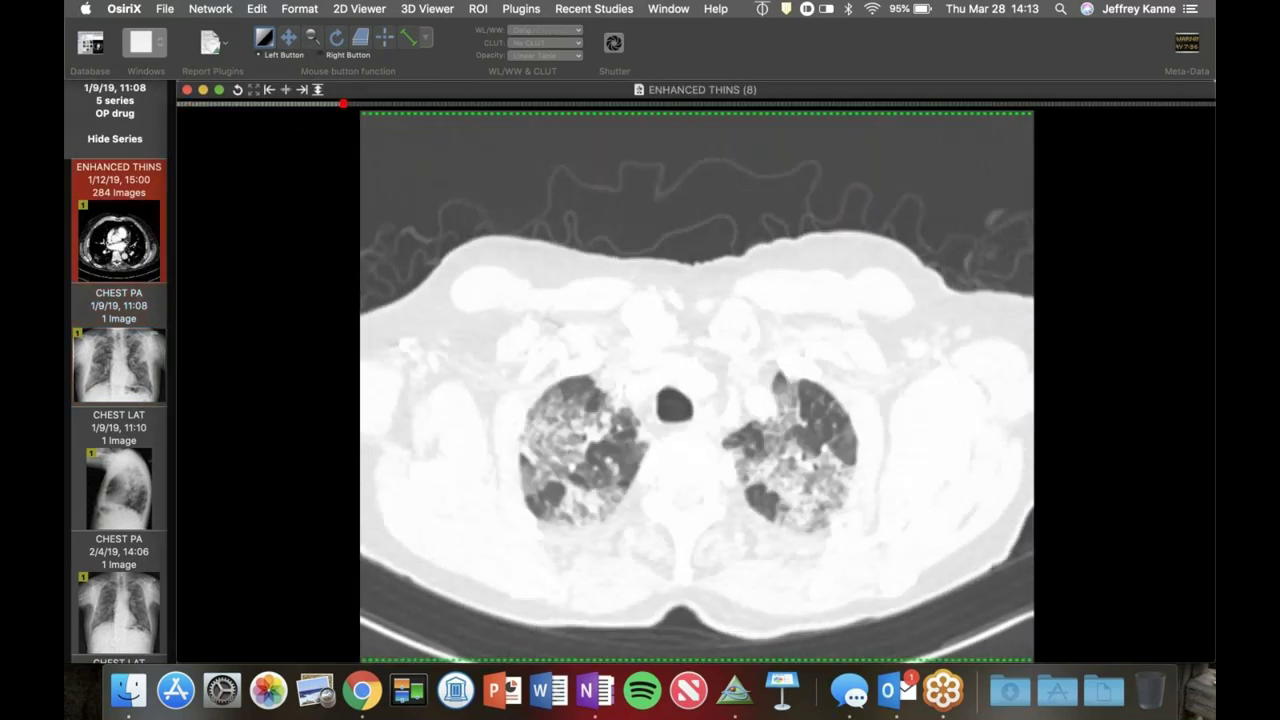
scroll(836, 419, down, 10)
scroll(835, 412, down, 10)
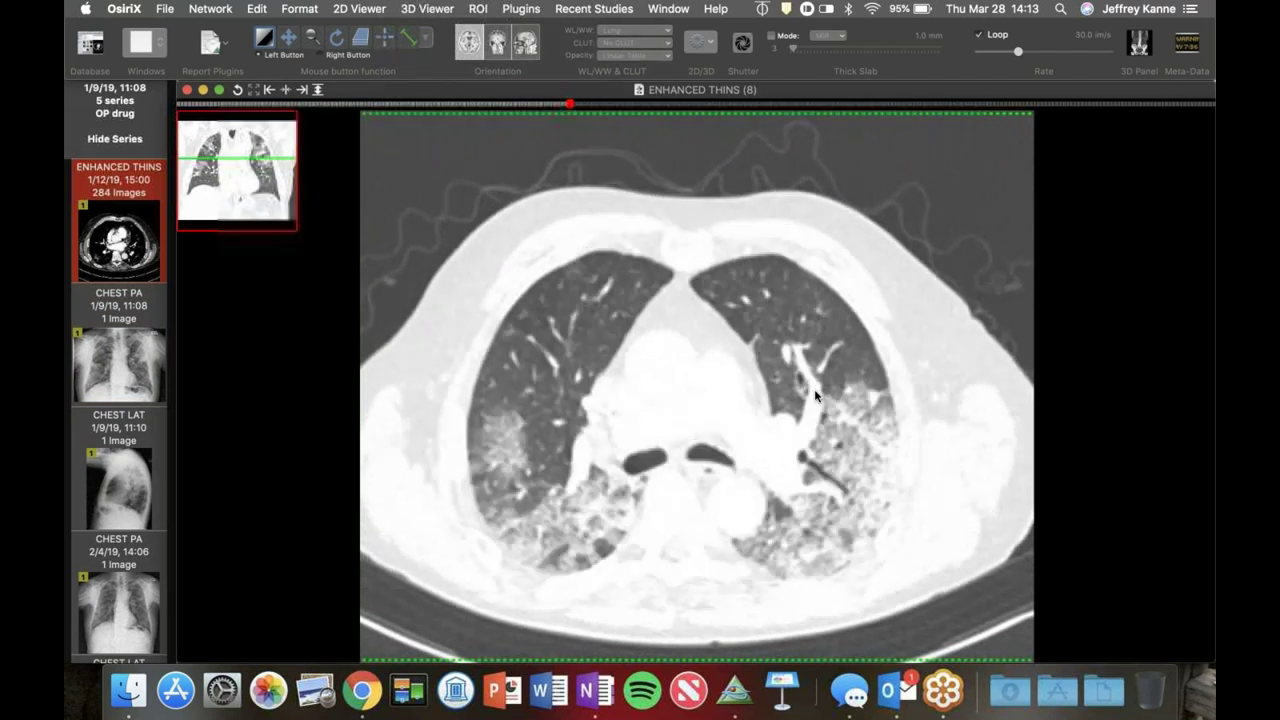
scroll(815, 395, down, 8)
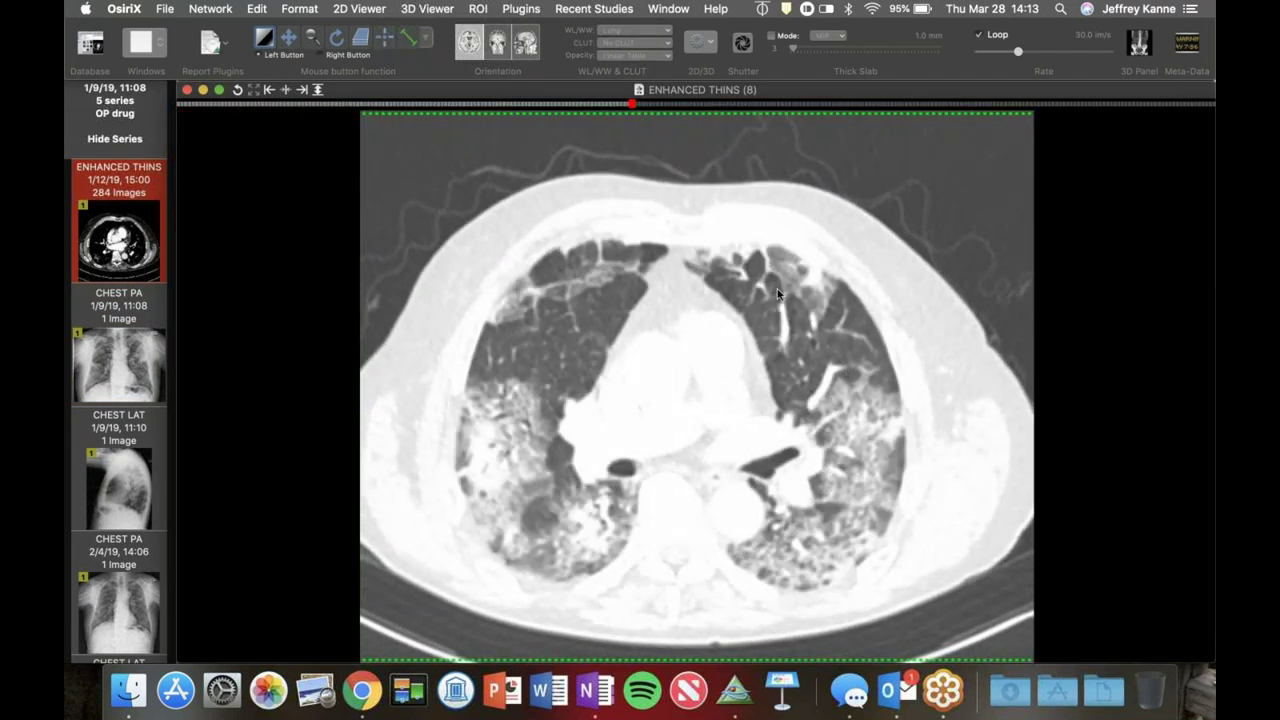
scroll(825, 320, down, 8)
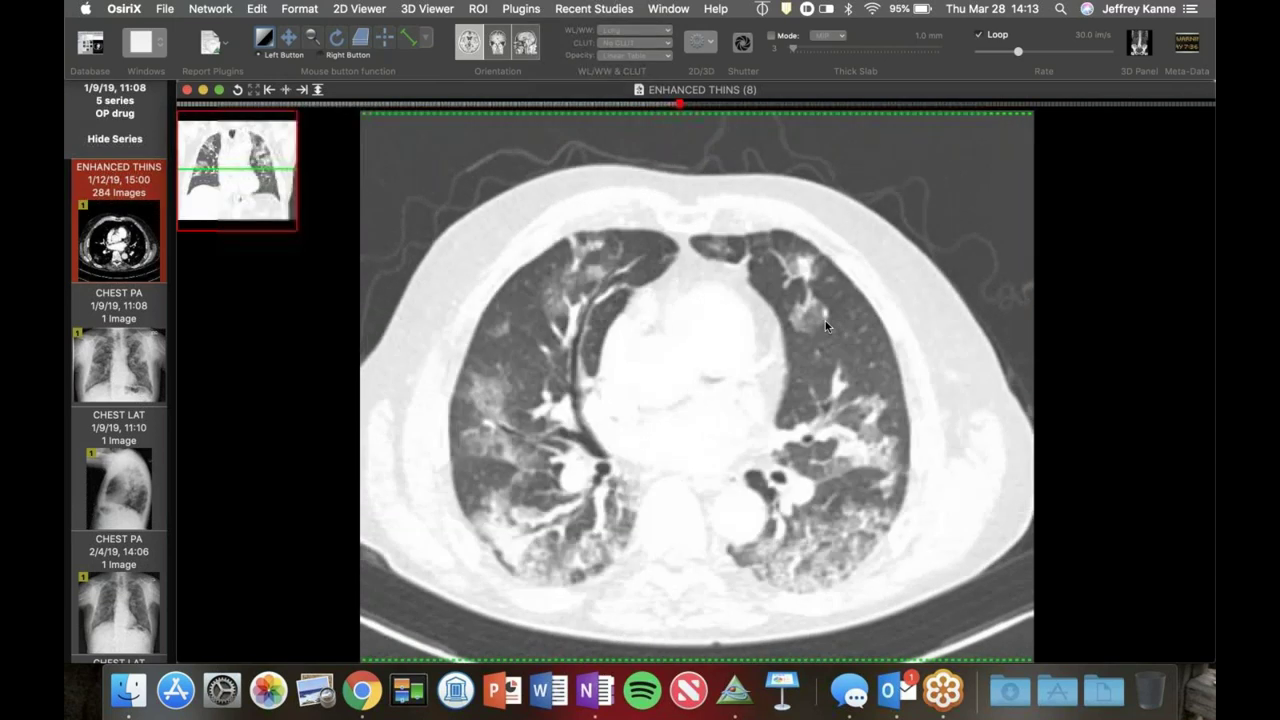
scroll(825, 320, up, 6)
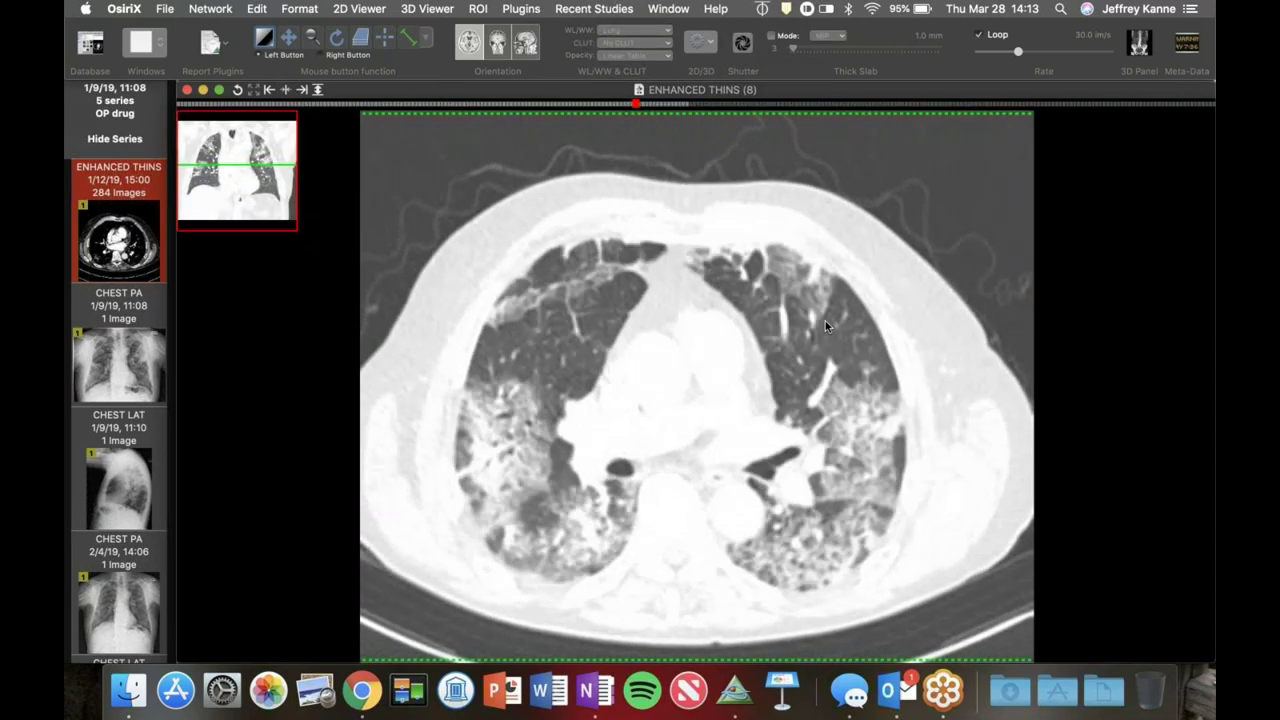
scroll(825, 320, down, 7)
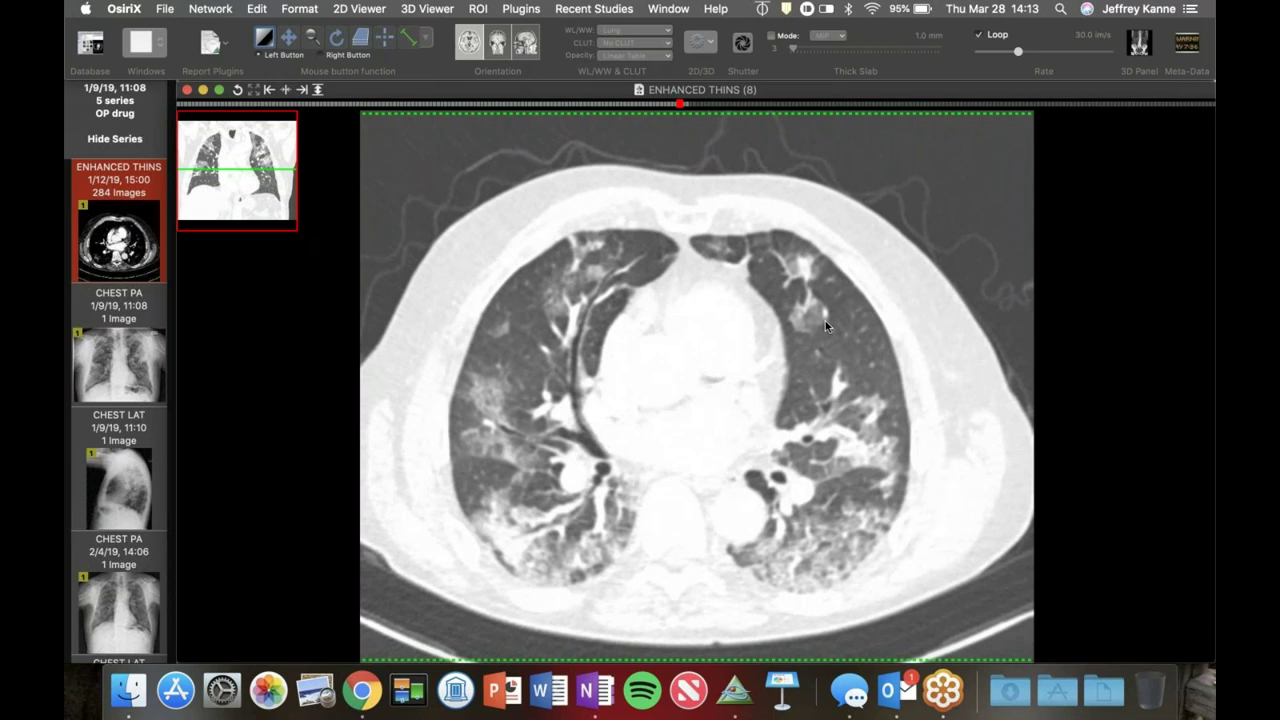
scroll(825, 320, up, 9)
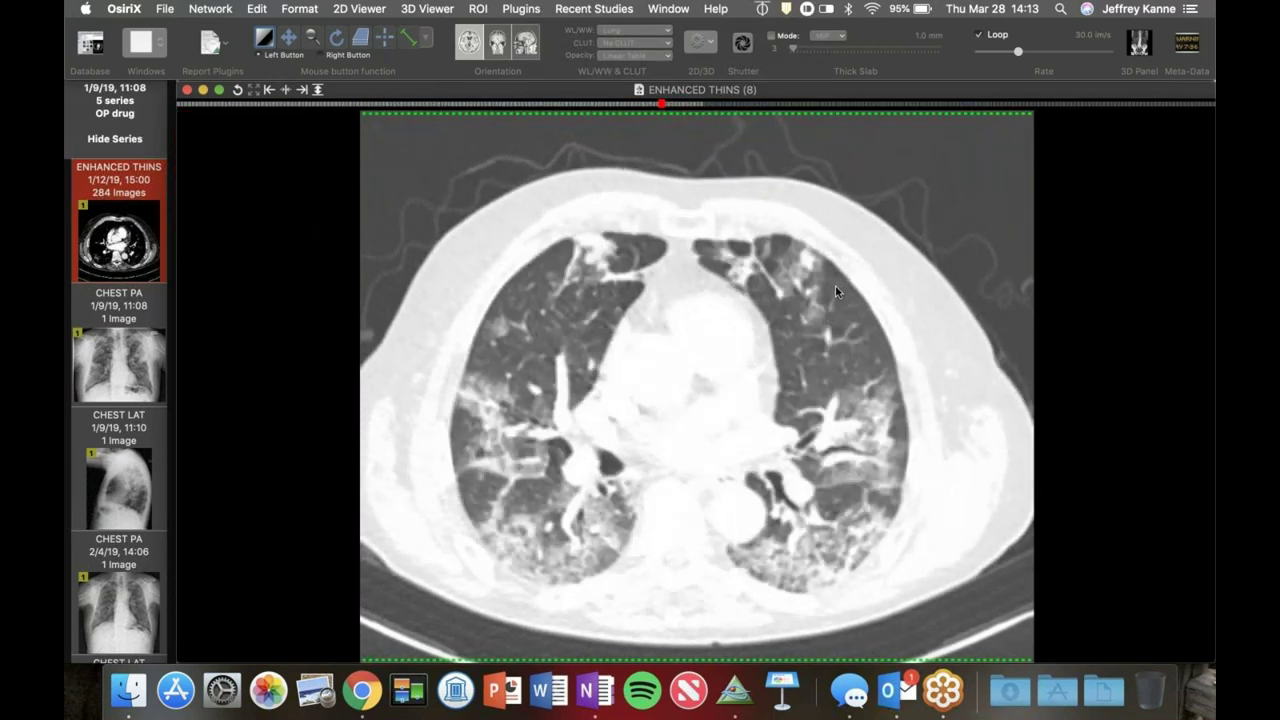
scroll(828, 320, down, 8)
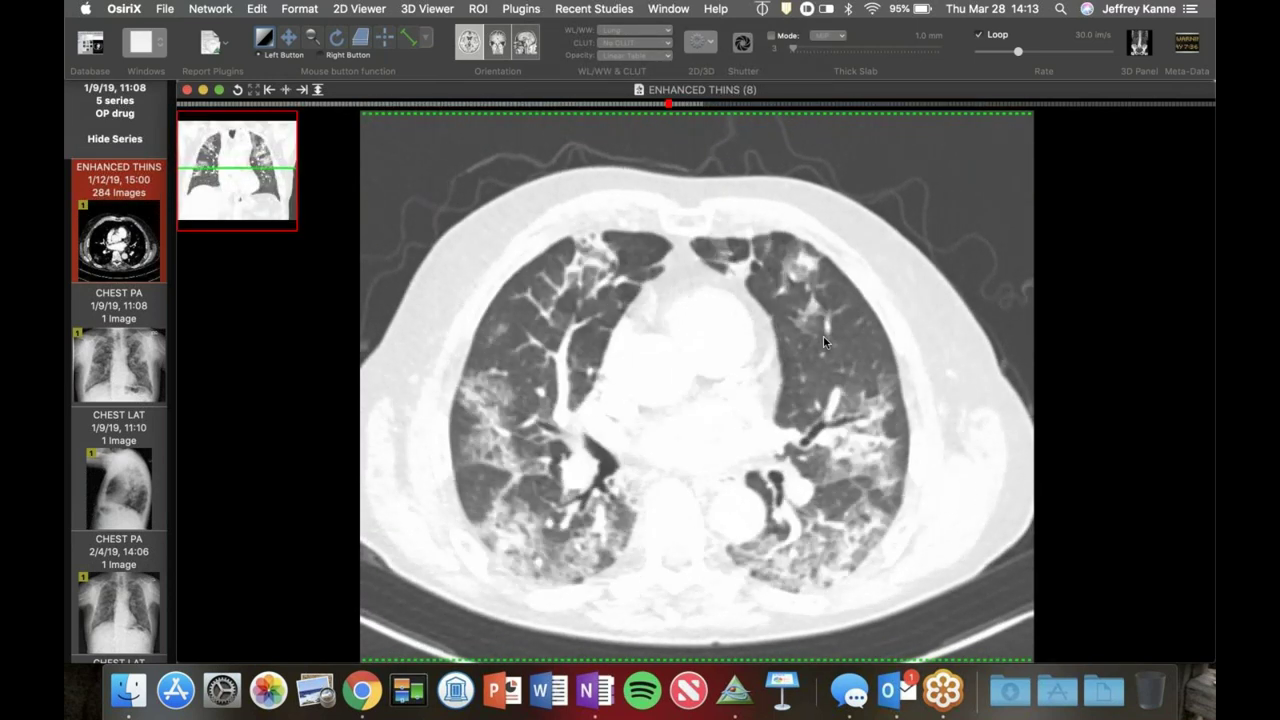
Step: Continue paging the ENHANCED THINS slices up to the upper lungs near the apices
scroll(824, 342, down, 11)
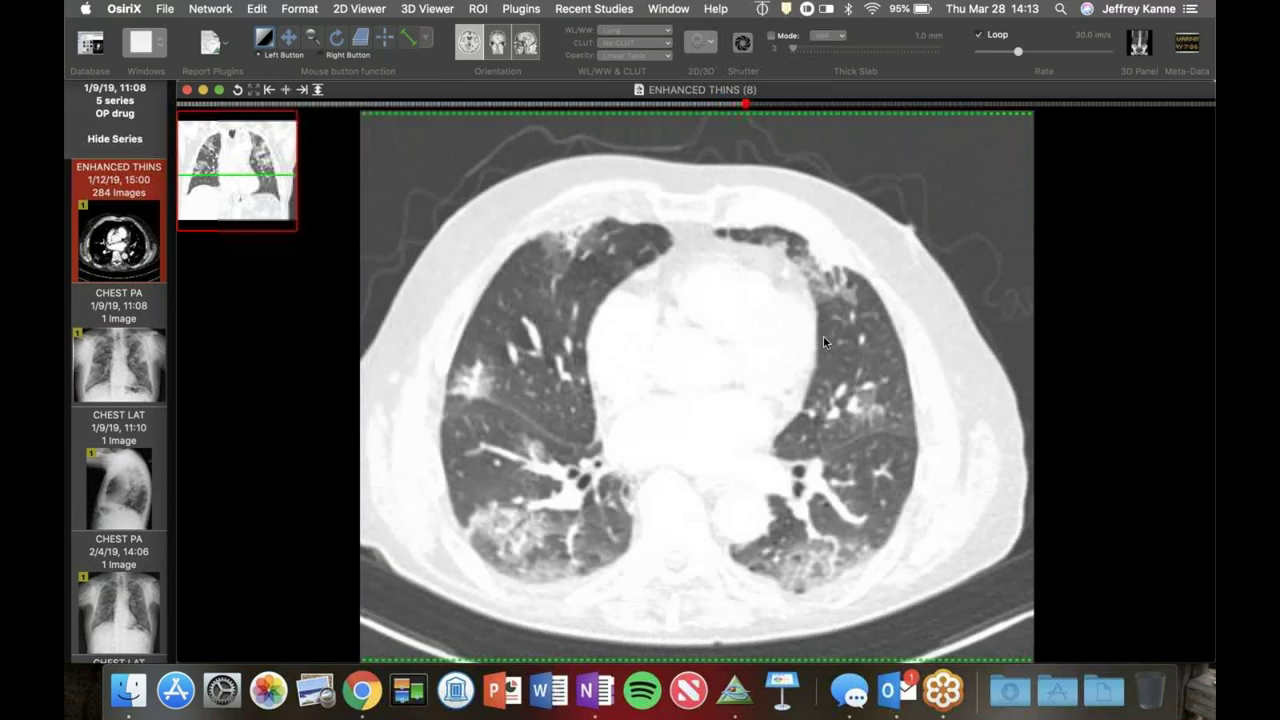
scroll(824, 342, down, 10)
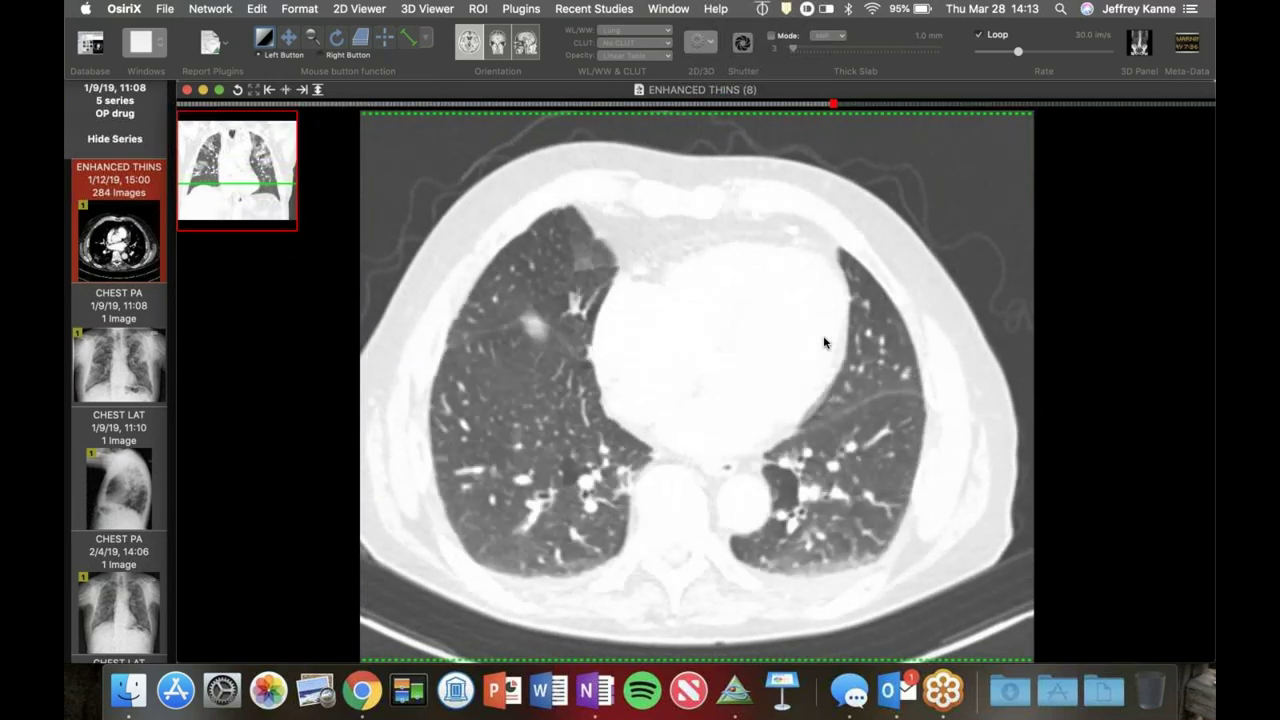
scroll(824, 342, down, 3)
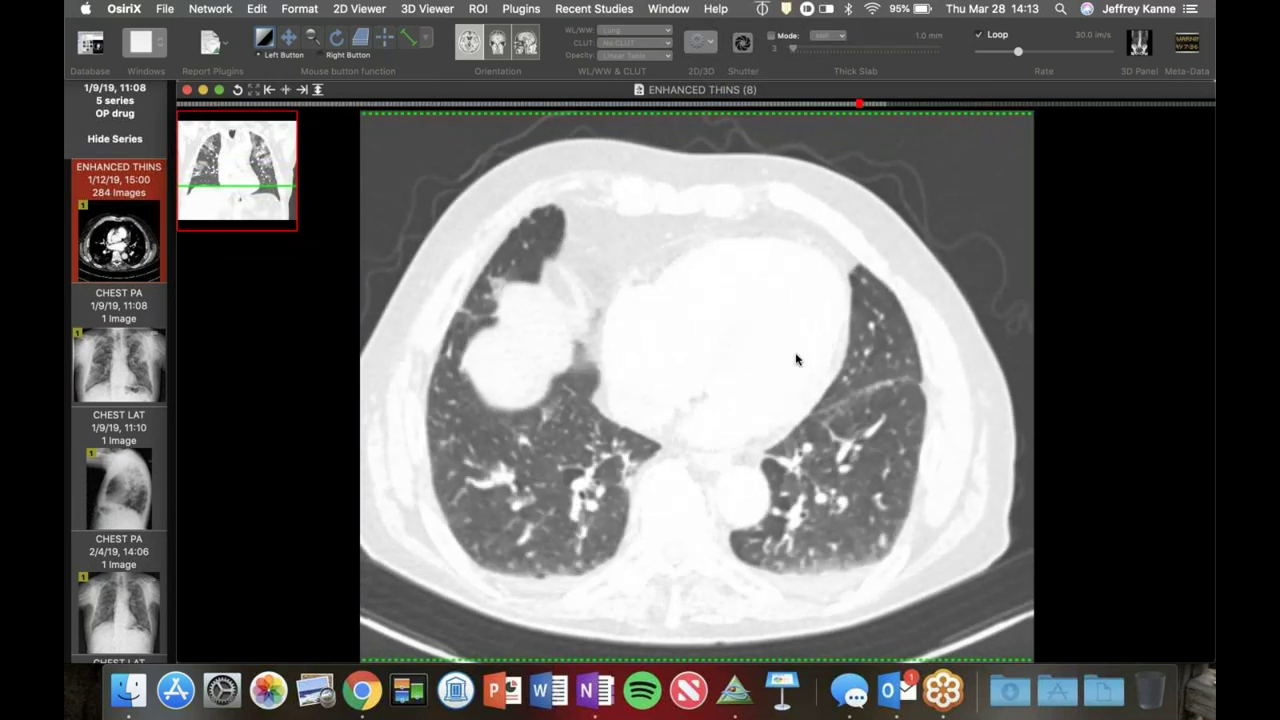
scroll(808, 425, down, 3)
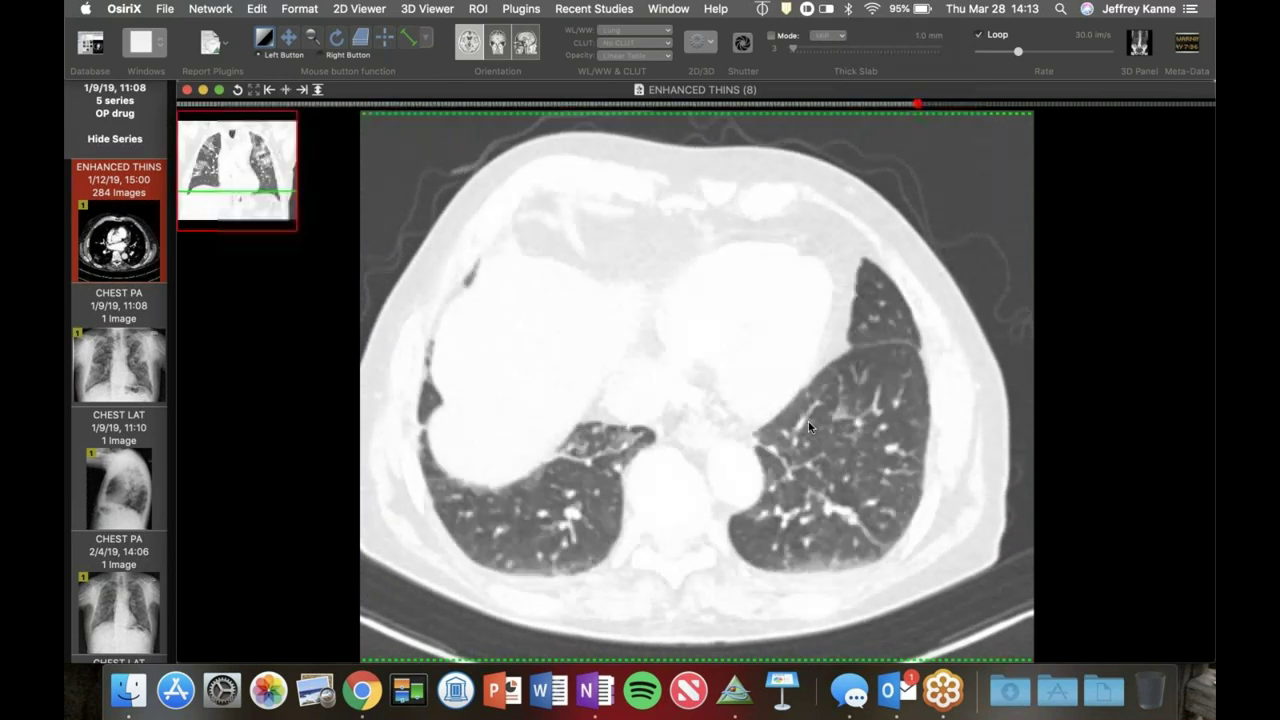
scroll(812, 443, up, 15)
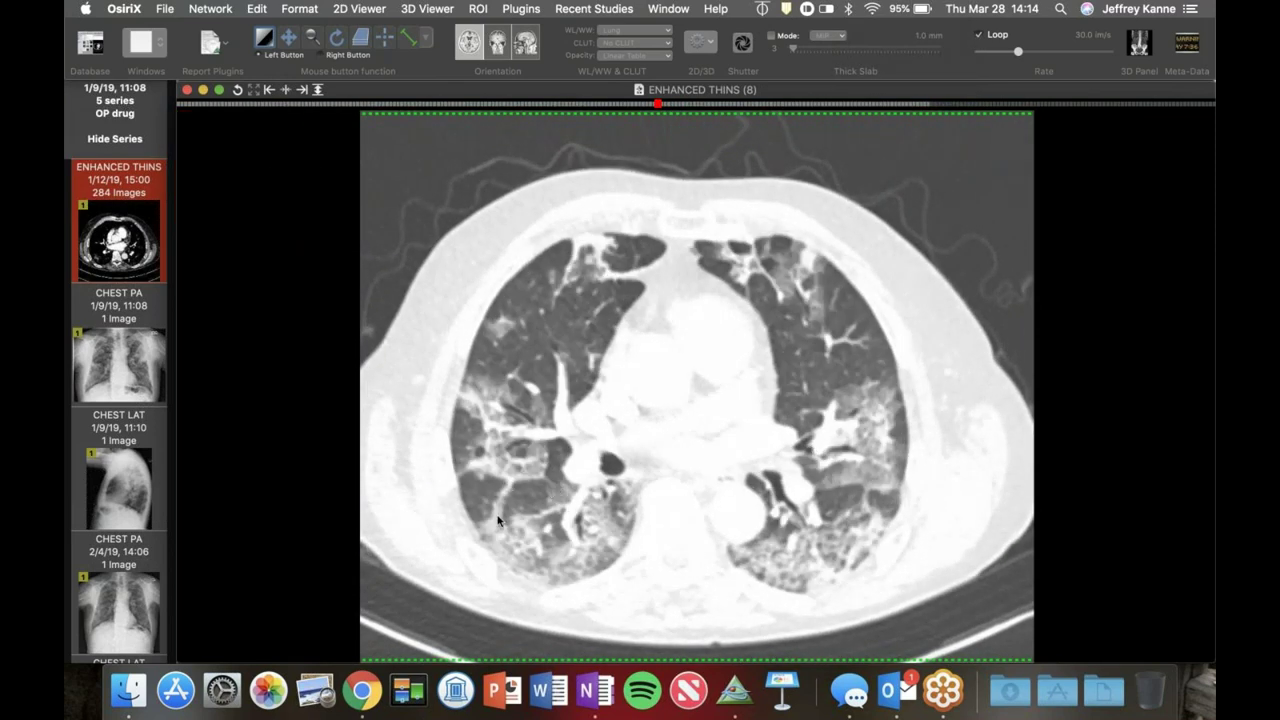
scroll(499, 520, down, 3)
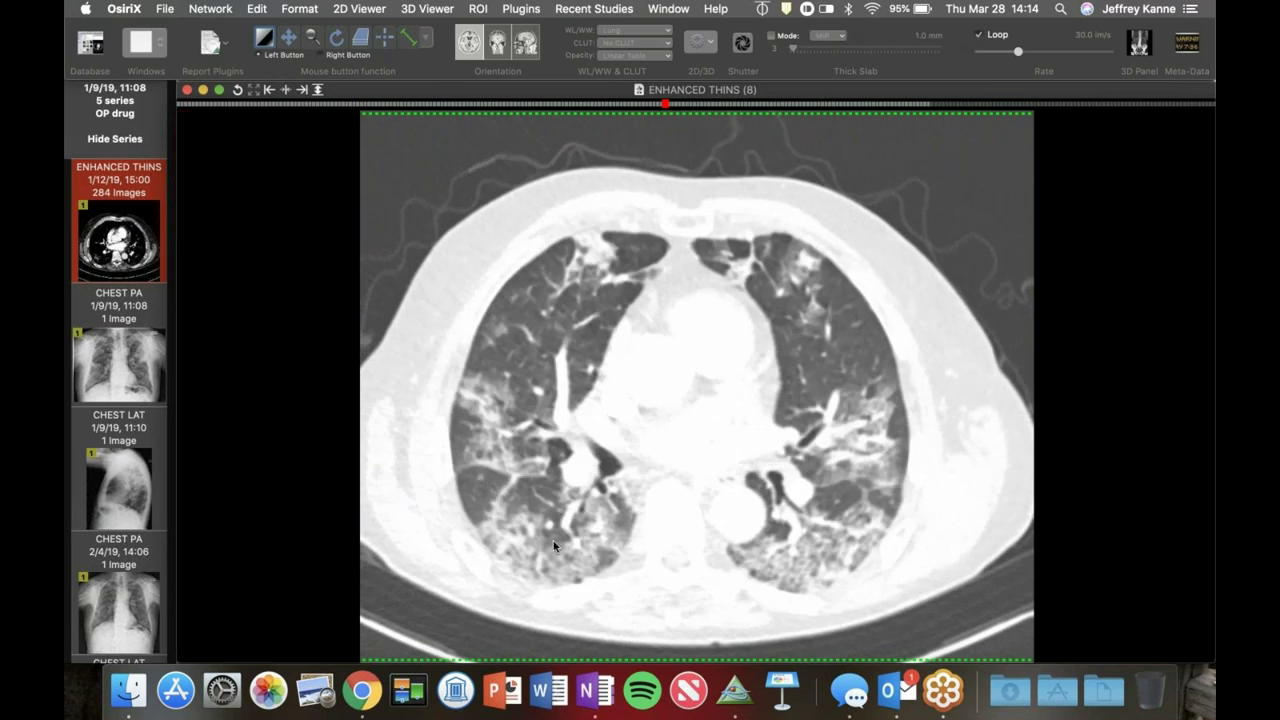
scroll(555, 545, up, 3)
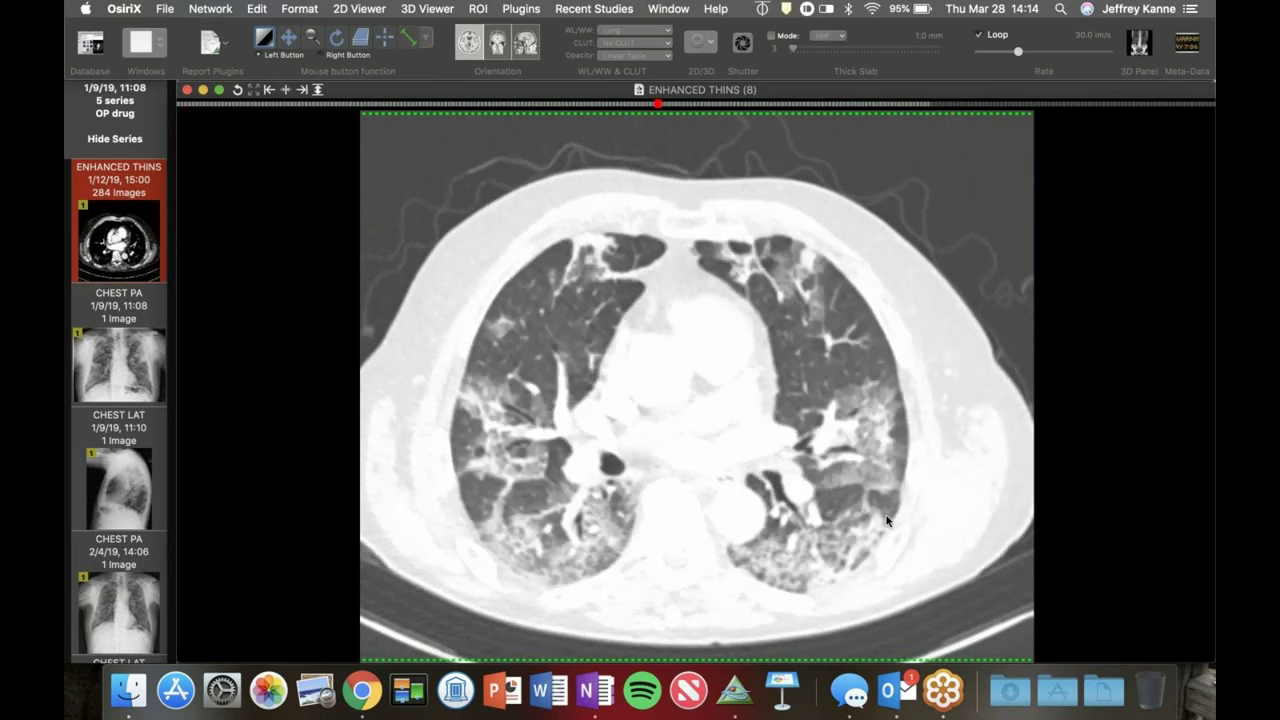
scroll(886, 520, up, 15)
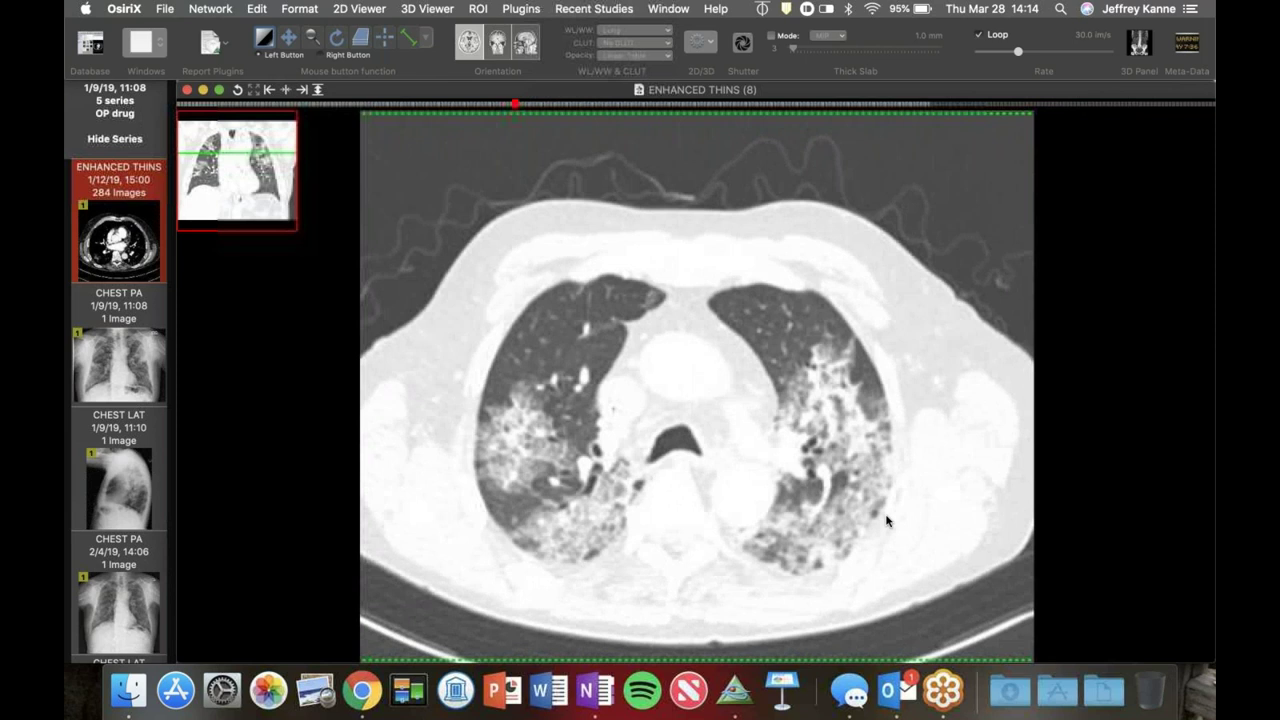
scroll(886, 520, up, 11)
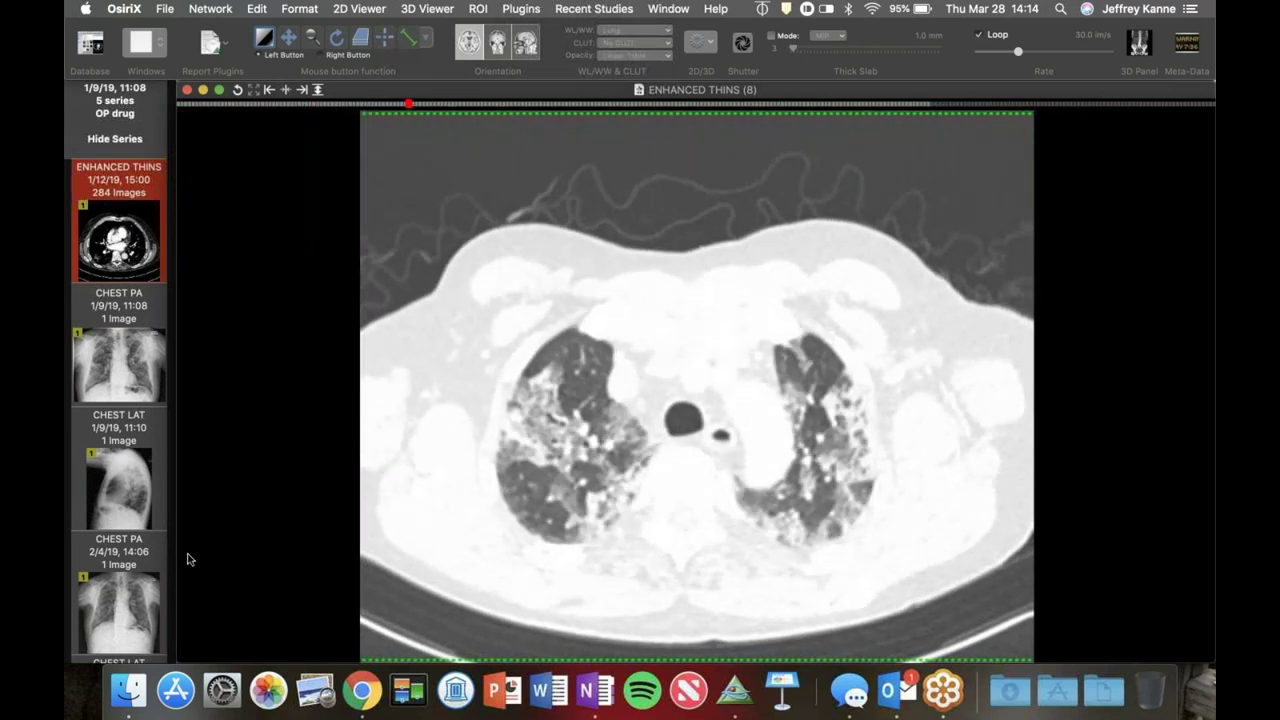
Step: Compare the 2/4/19 and 1/9/19 CHEST PA radiographs side by side, then close both viewers
click(128, 601)
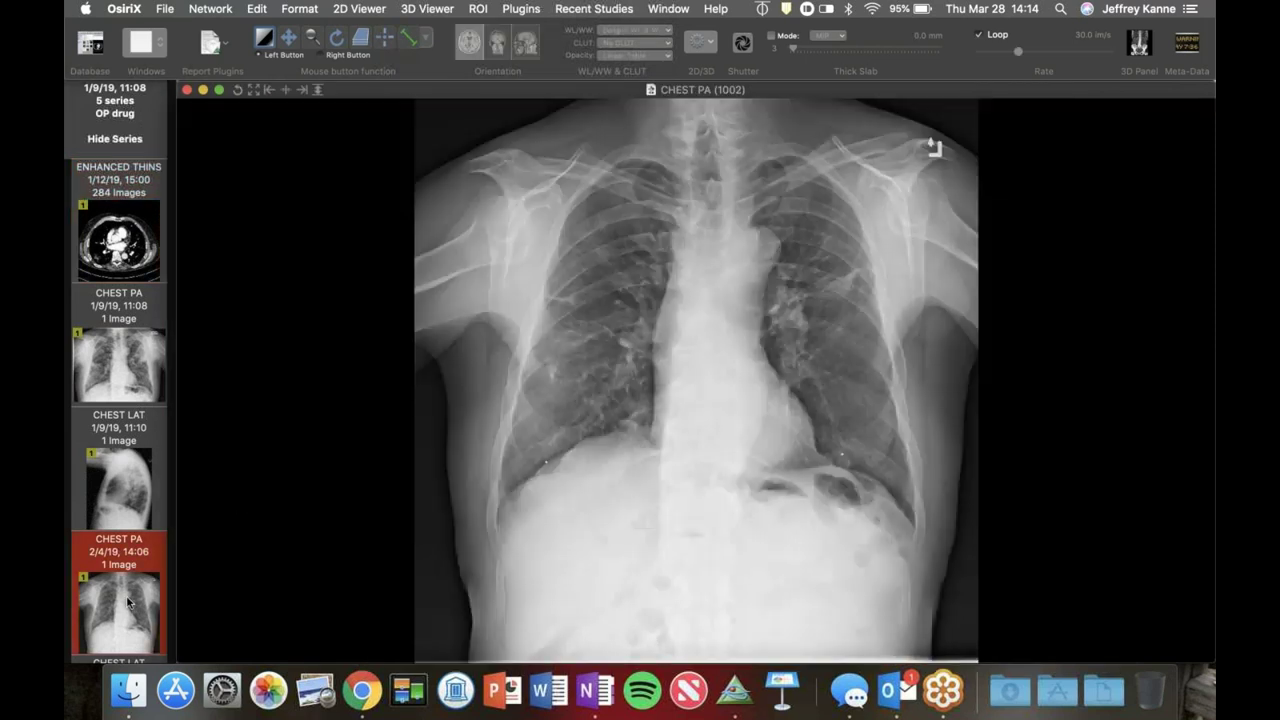
click(143, 360)
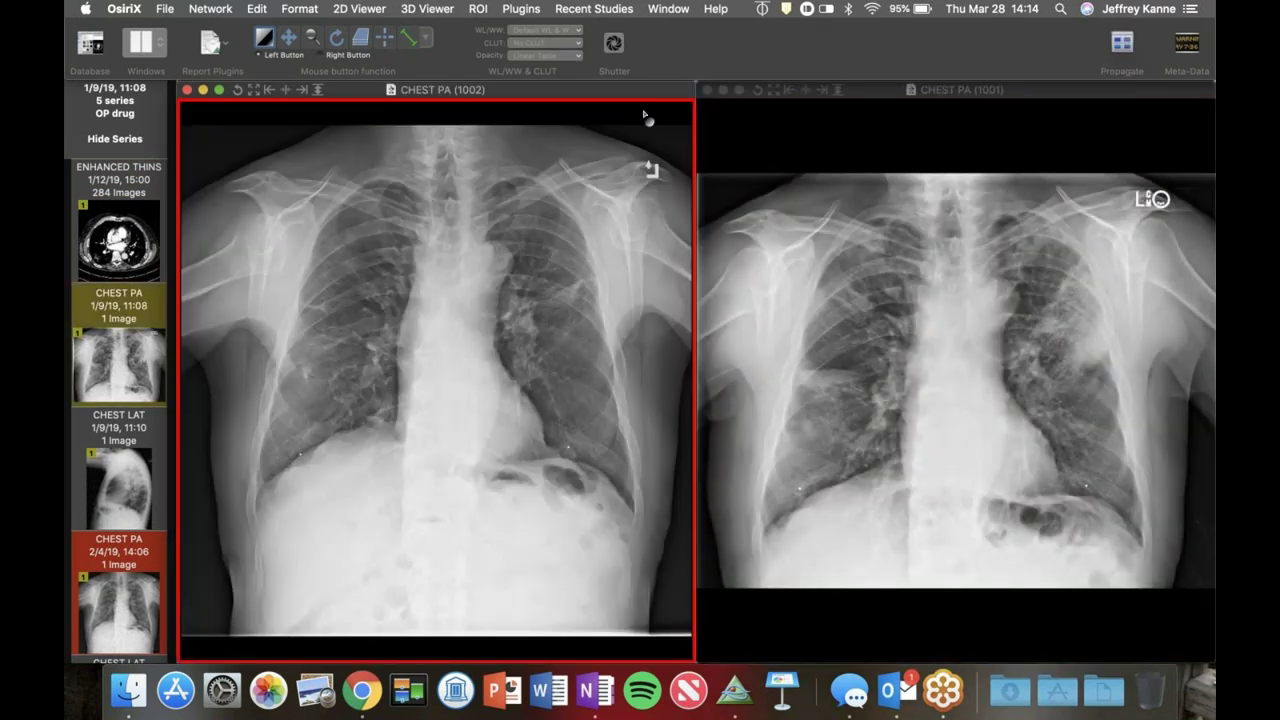
click(707, 91)
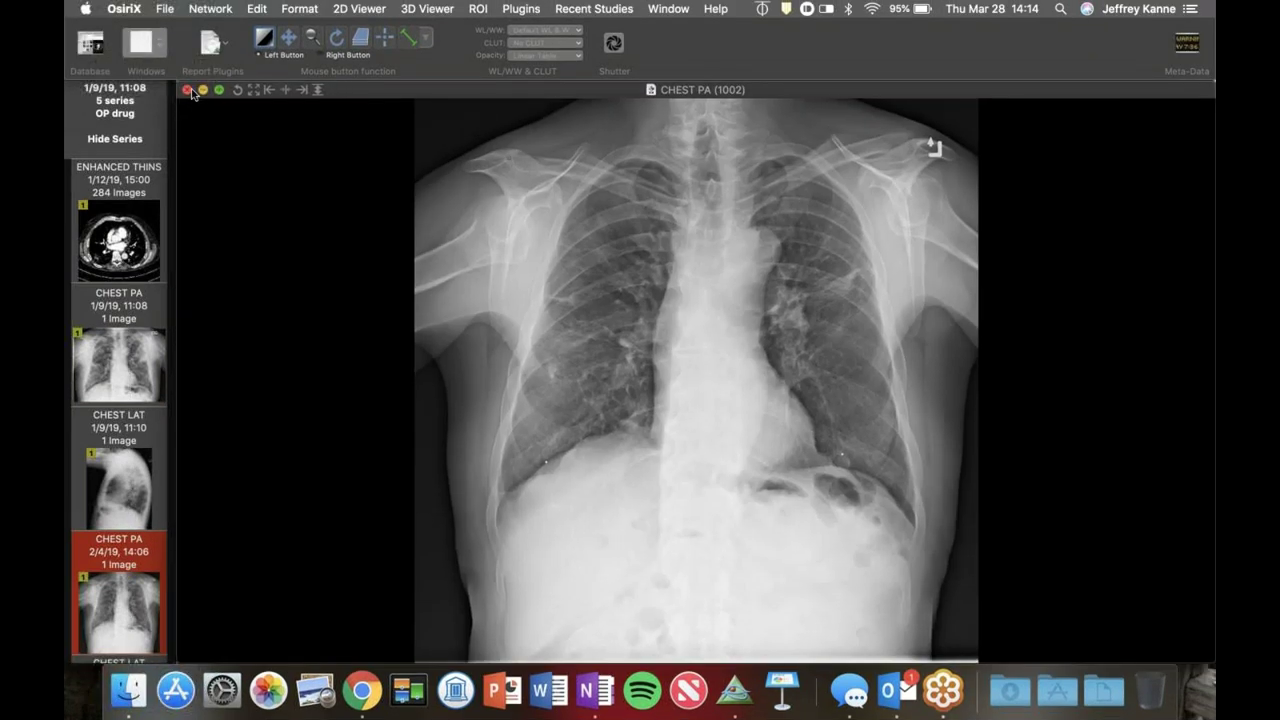
click(187, 90)
Step: Expand the pembrolizumab recurrent organizing pneumonia study and select its 10/29/18, 09:31 series
click(440, 242)
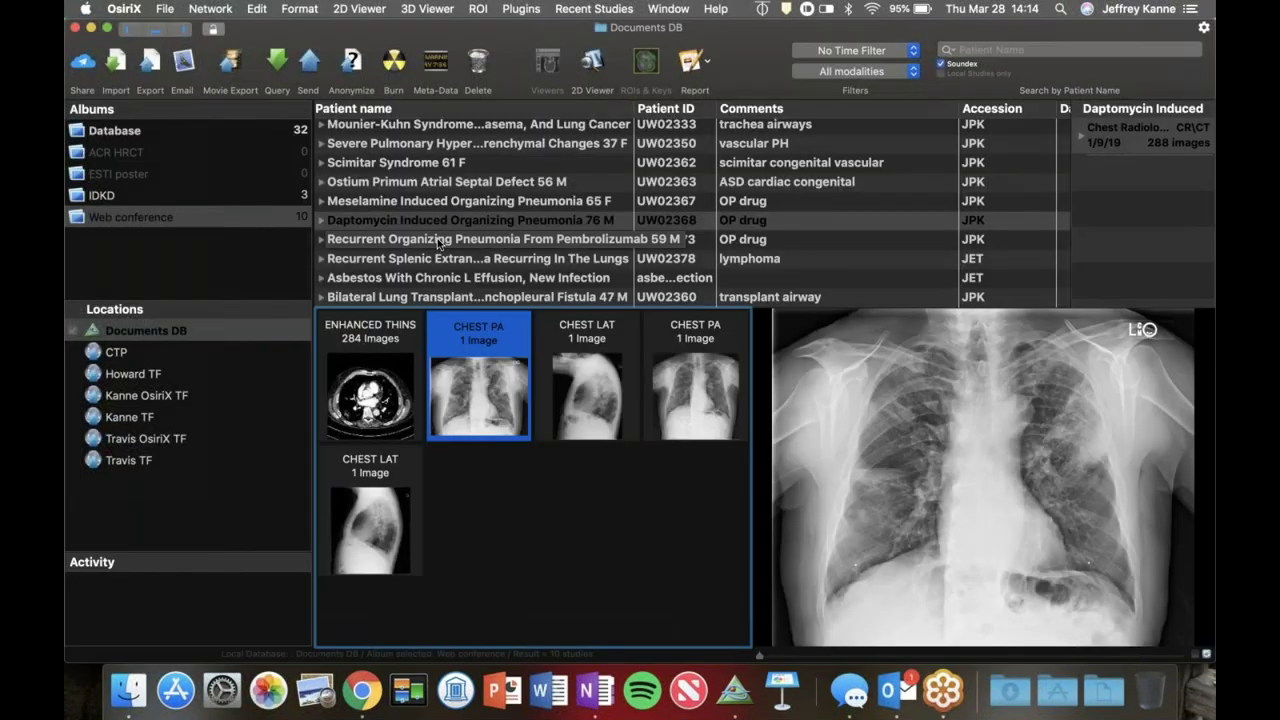
scroll(510, 437, down, 2)
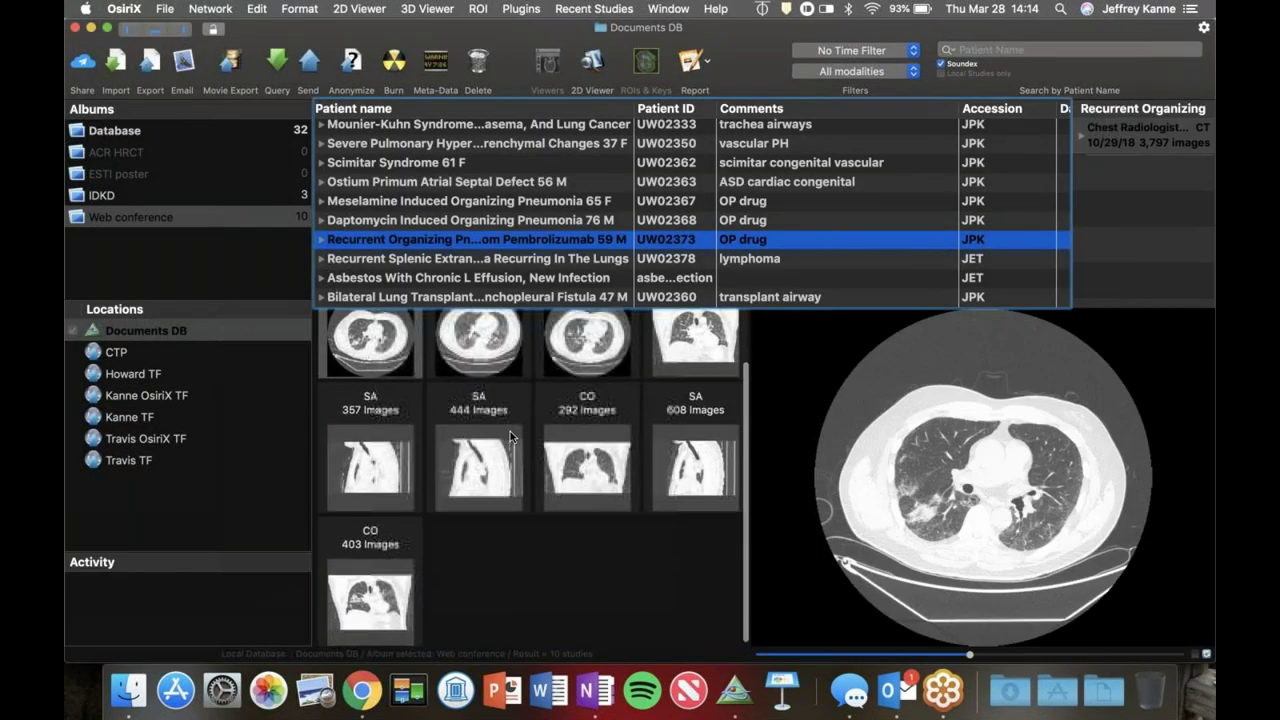
scroll(510, 437, up, 2)
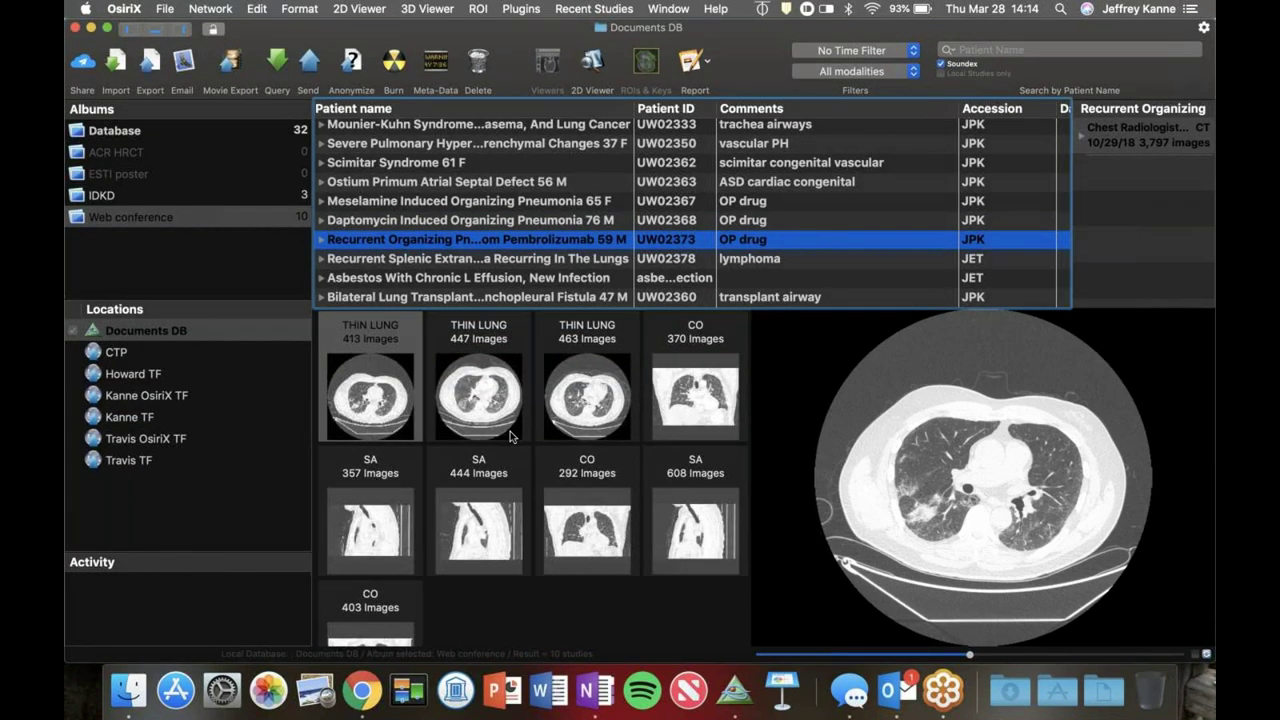
click(321, 240)
scroll(449, 263, down, 3)
scroll(450, 265, right, 3)
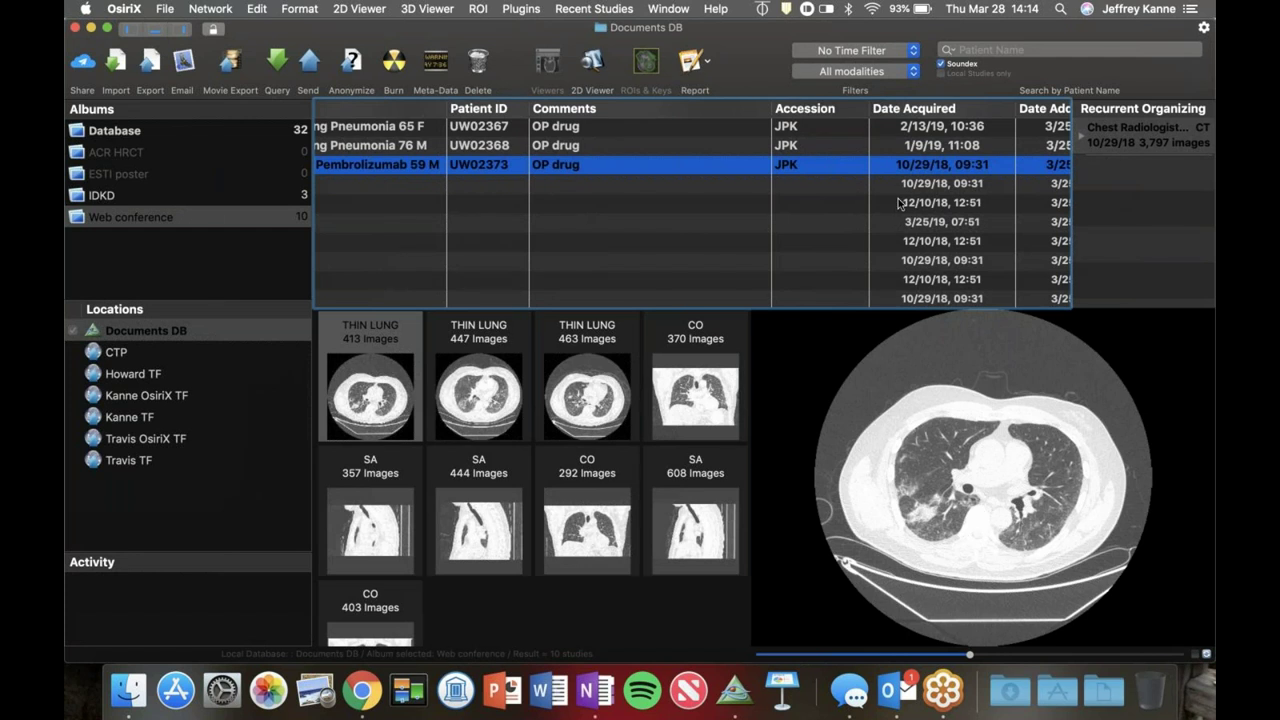
click(900, 185)
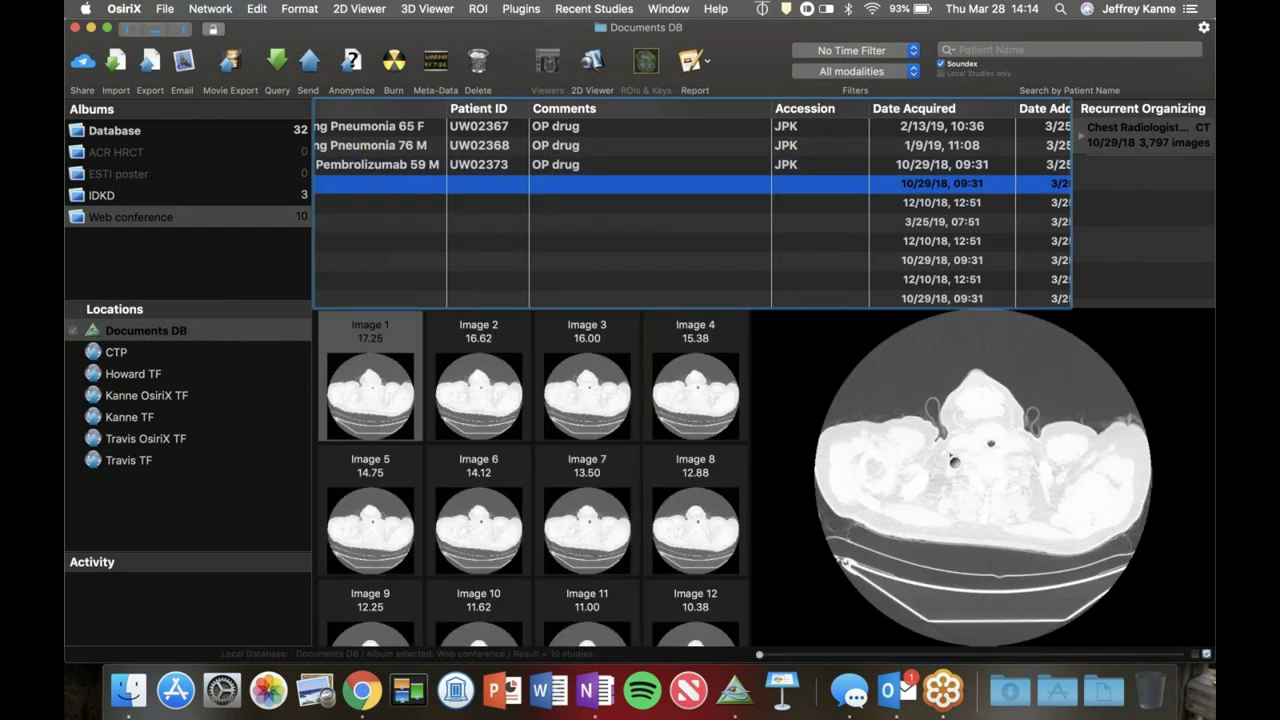
Step: Open the 10/29/18 THIN LUNG CT, enlarge it, and page down to the lung bases
double_click(494, 190)
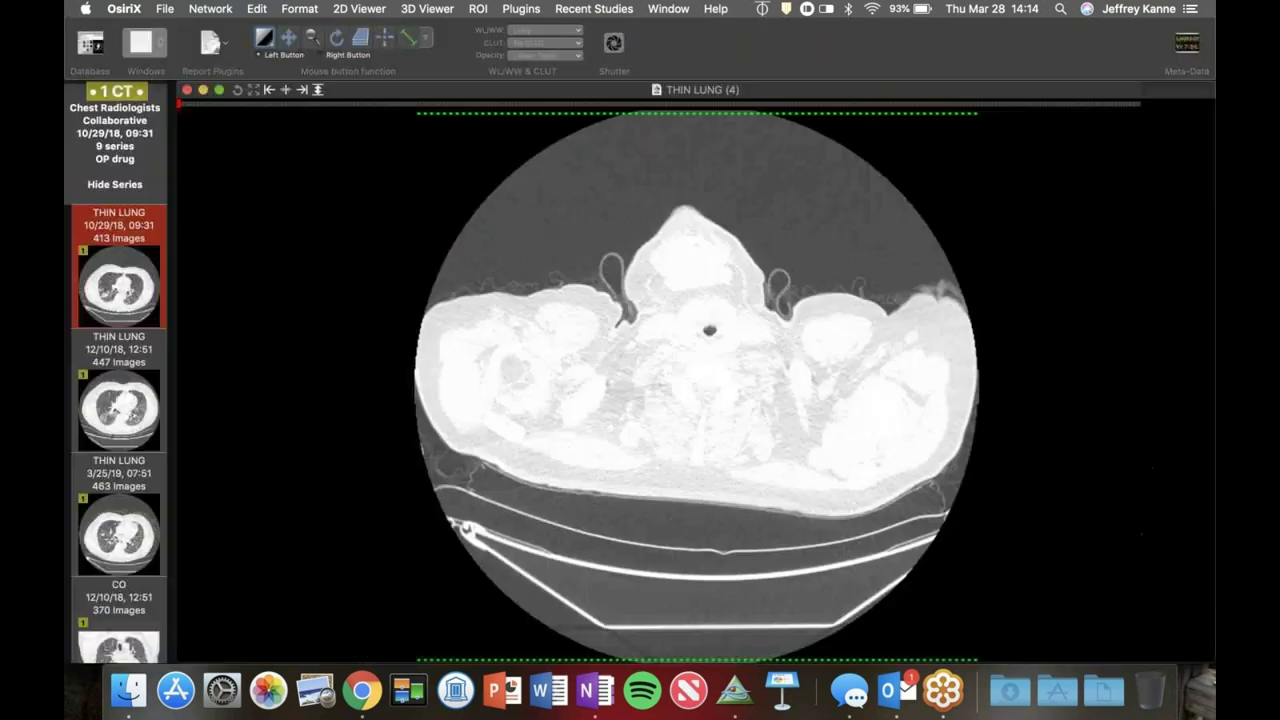
scroll(572, 373, down, 5)
scroll(572, 373, down, 5)
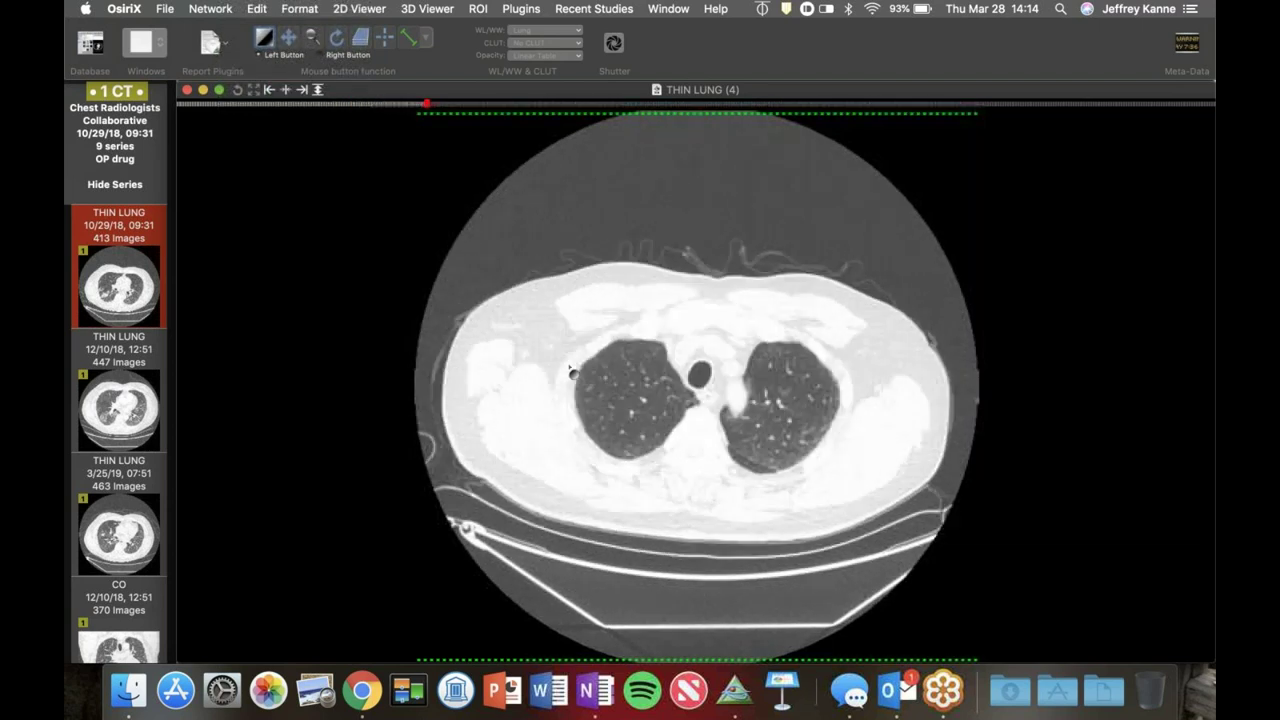
scroll(572, 373, down, 3)
scroll(572, 373, up, 7)
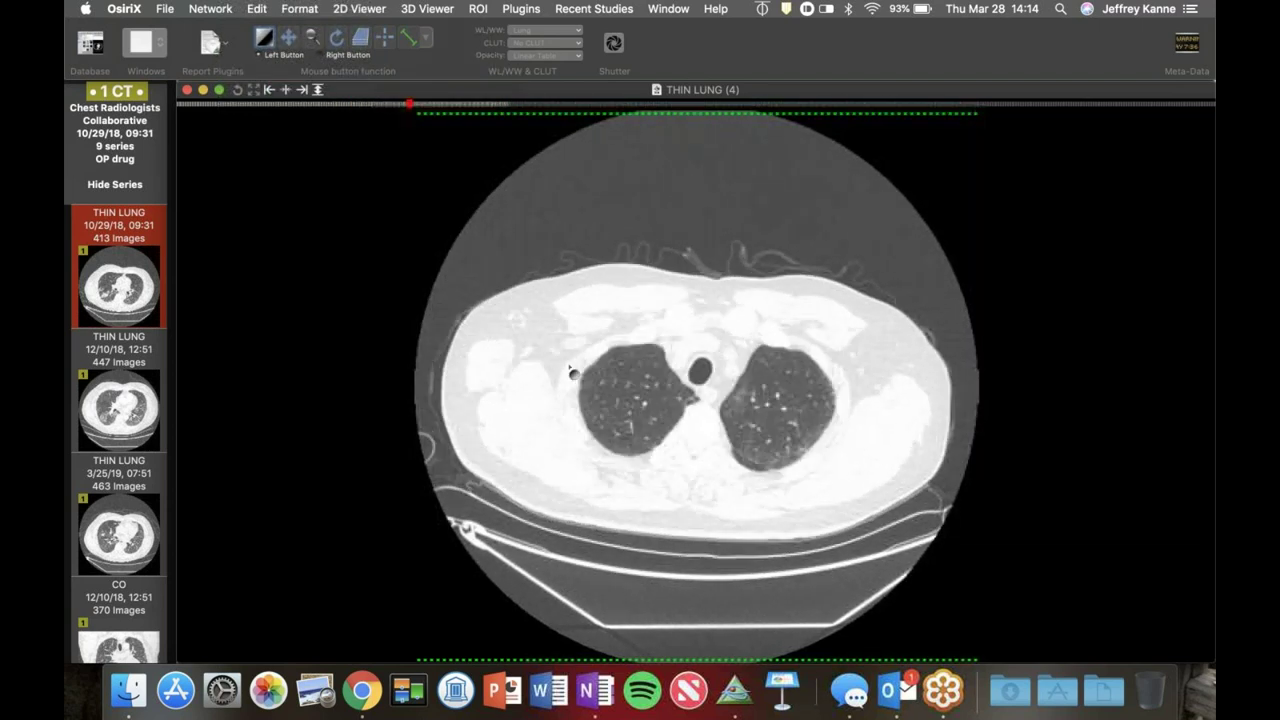
scroll(572, 373, down, 10)
key(plus)
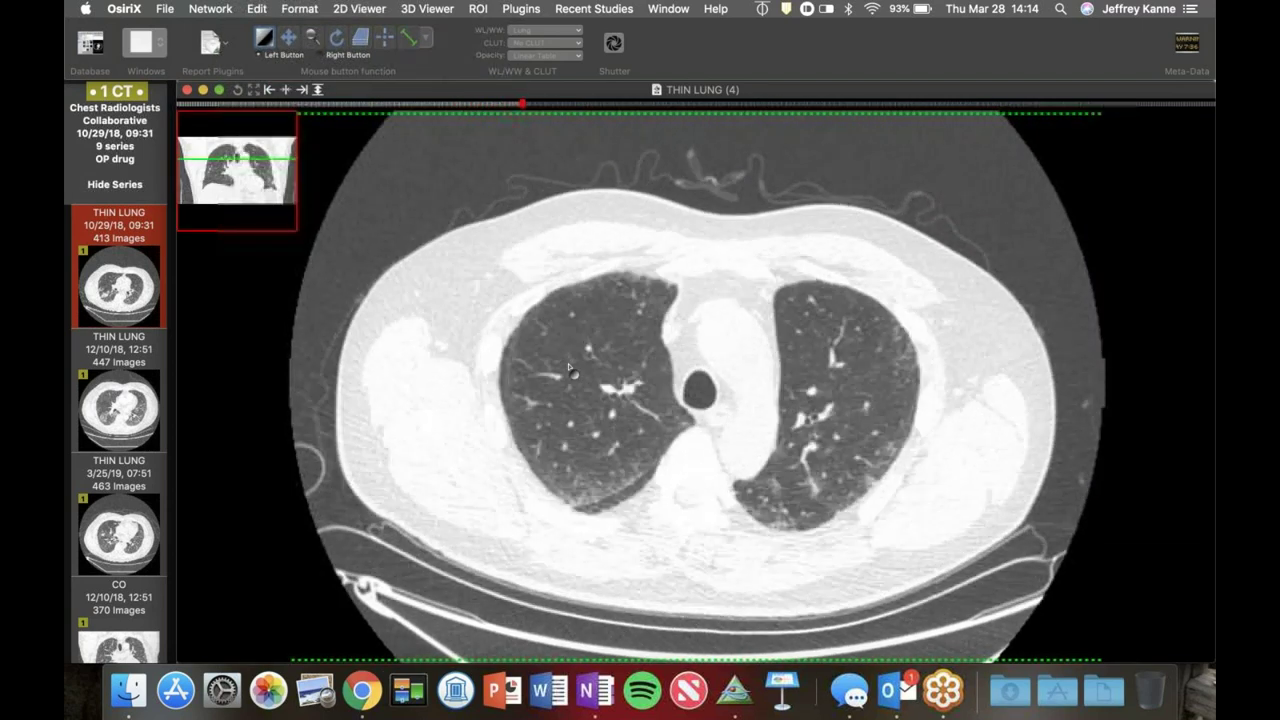
scroll(568, 372, down, 5)
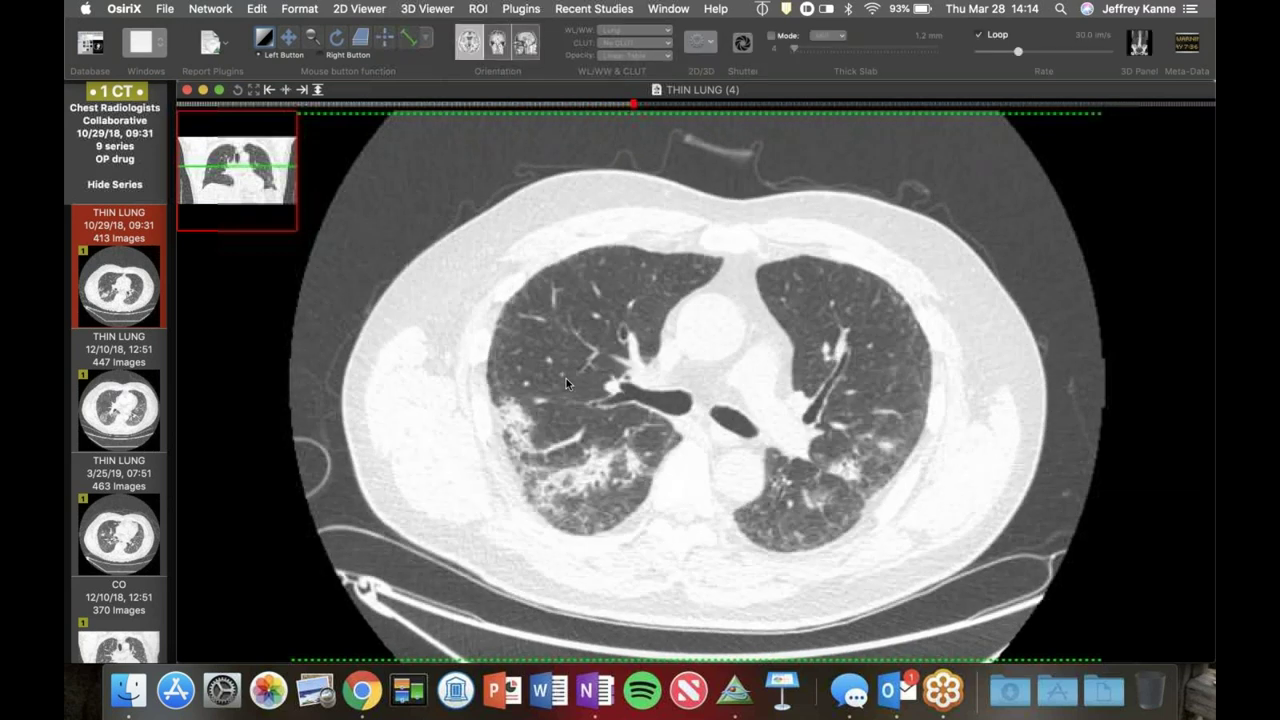
scroll(535, 436, down, 3)
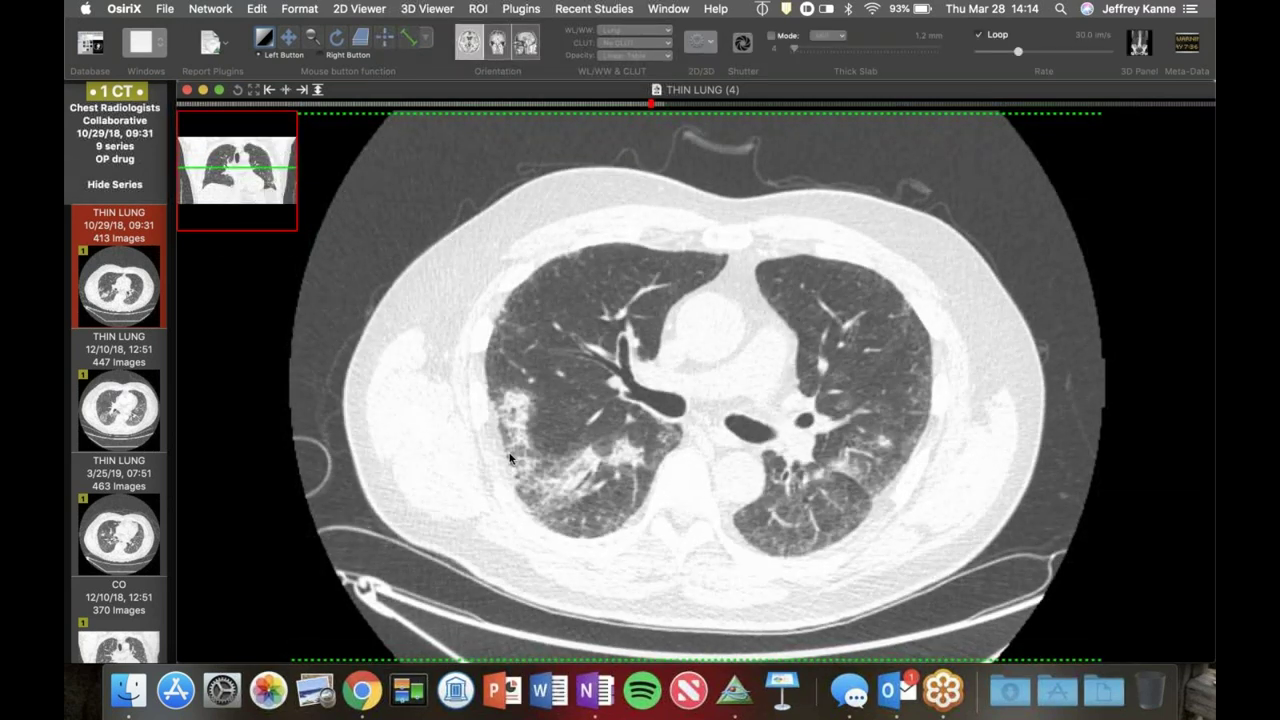
scroll(611, 551, down, 7)
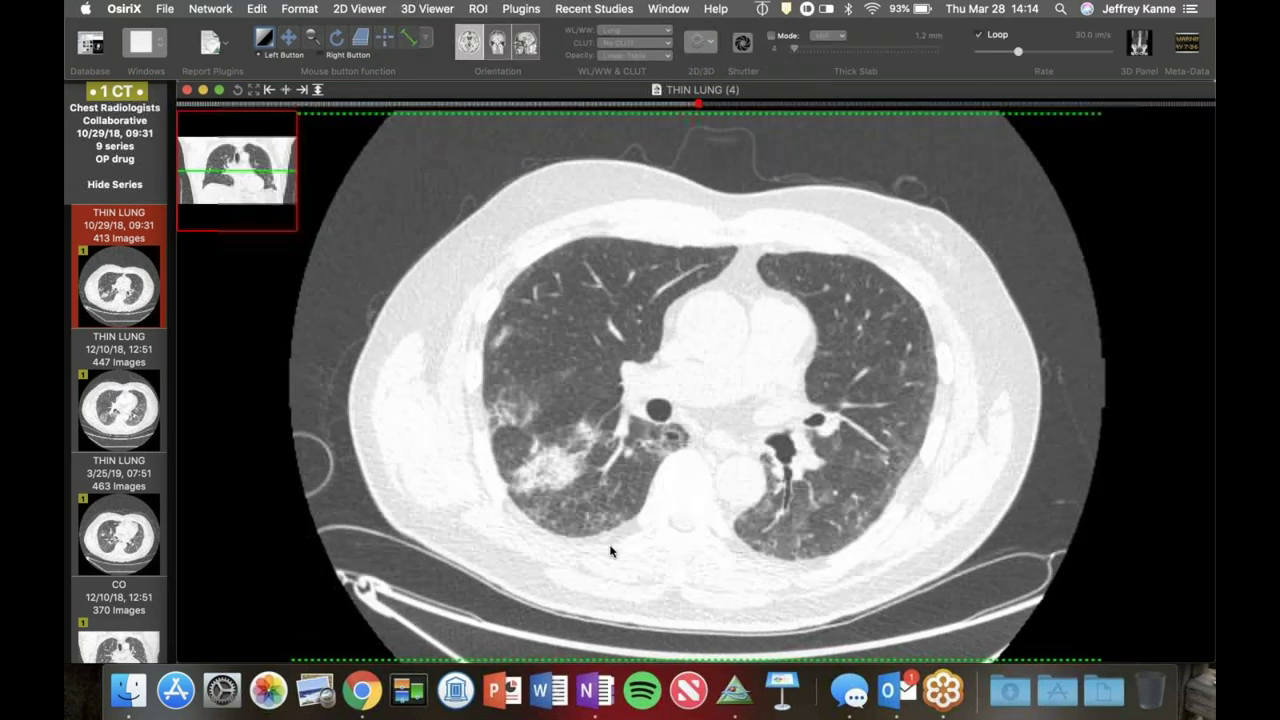
scroll(611, 551, down, 2)
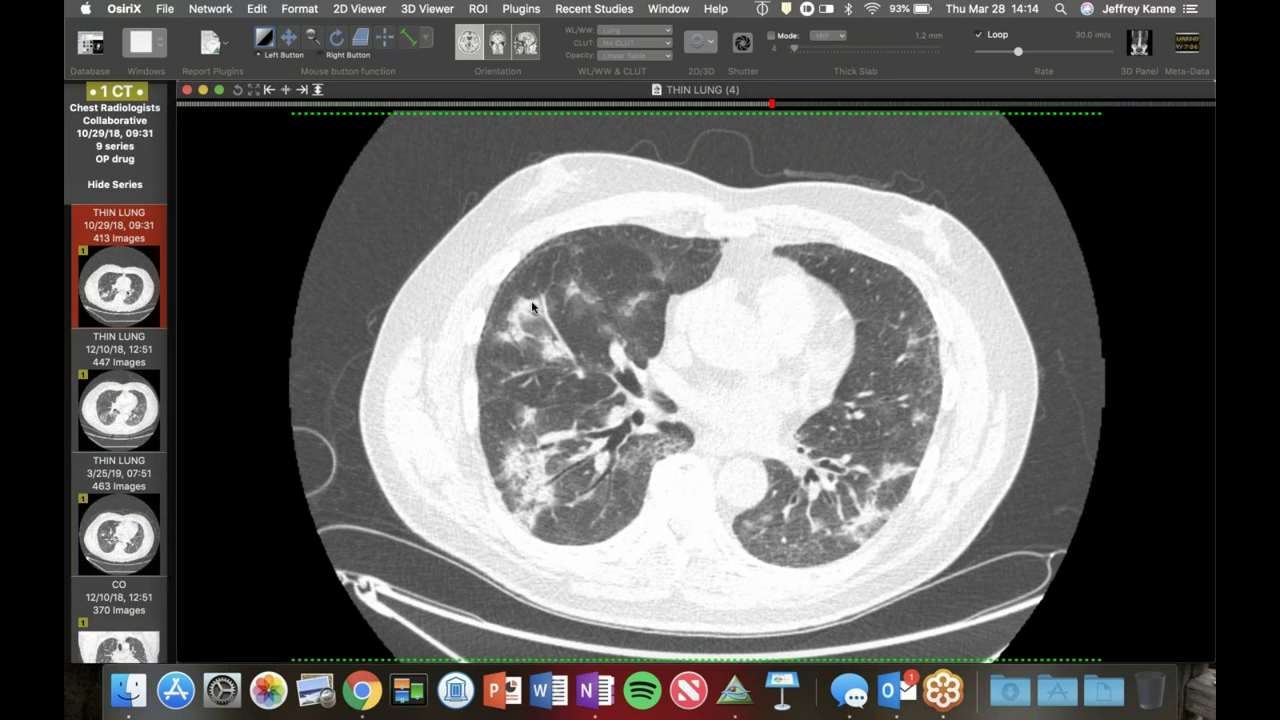
scroll(570, 543, down, 2)
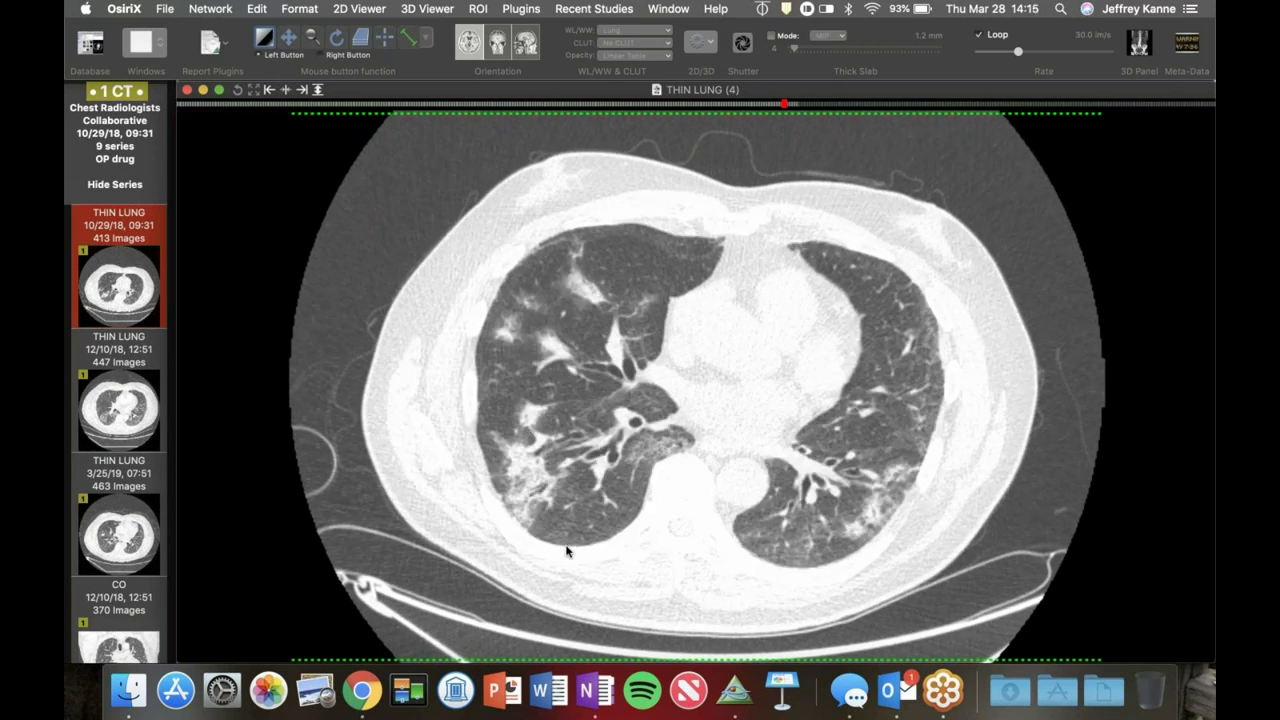
scroll(566, 550, down, 15)
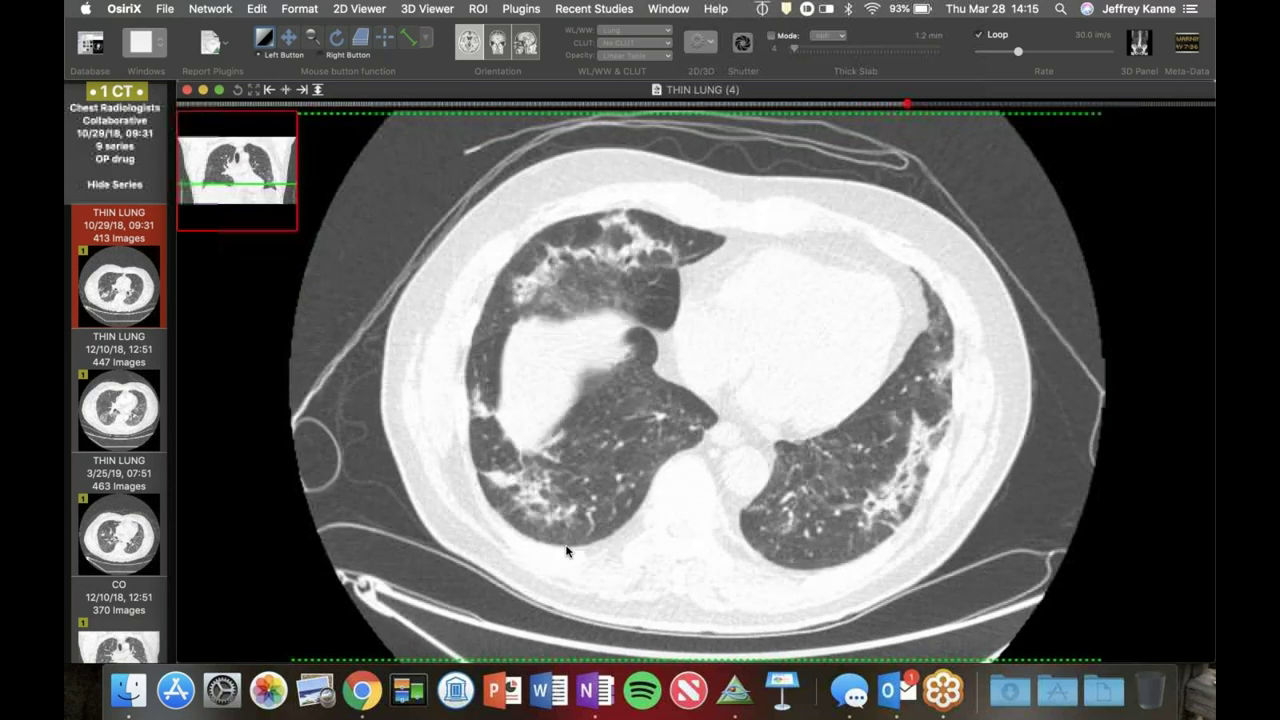
scroll(566, 550, down, 10)
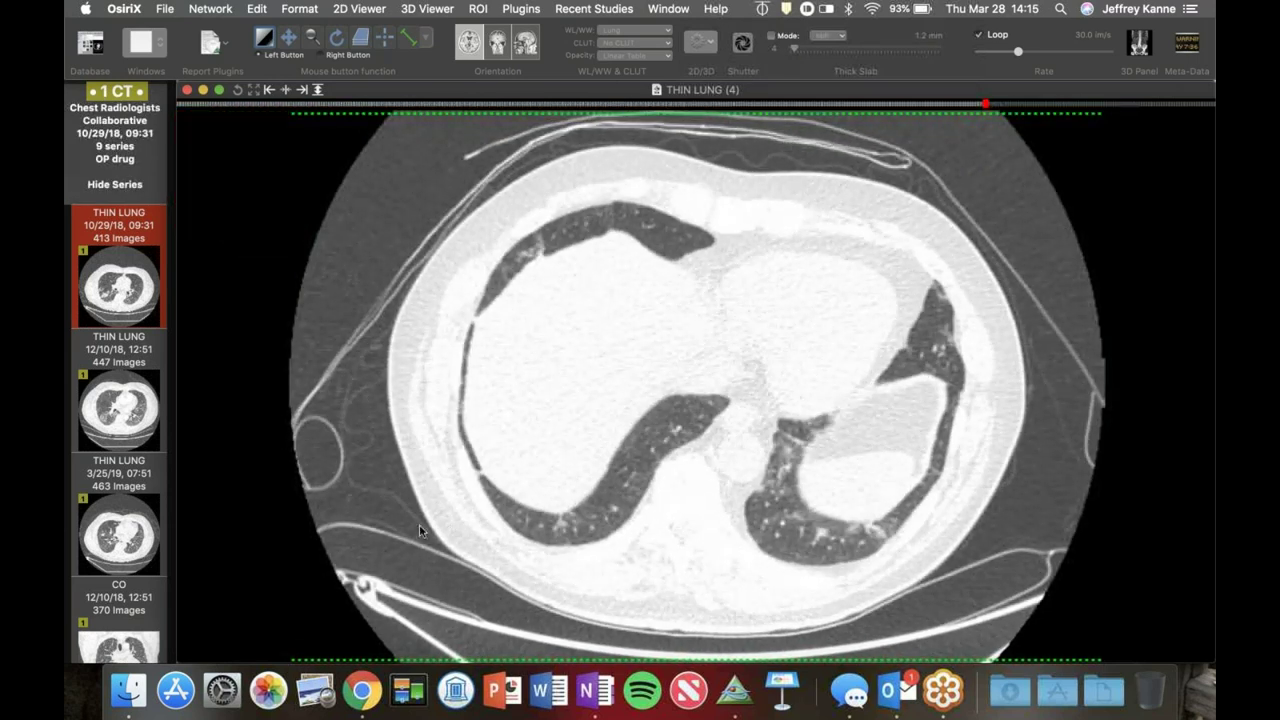
scroll(420, 530, up, 2)
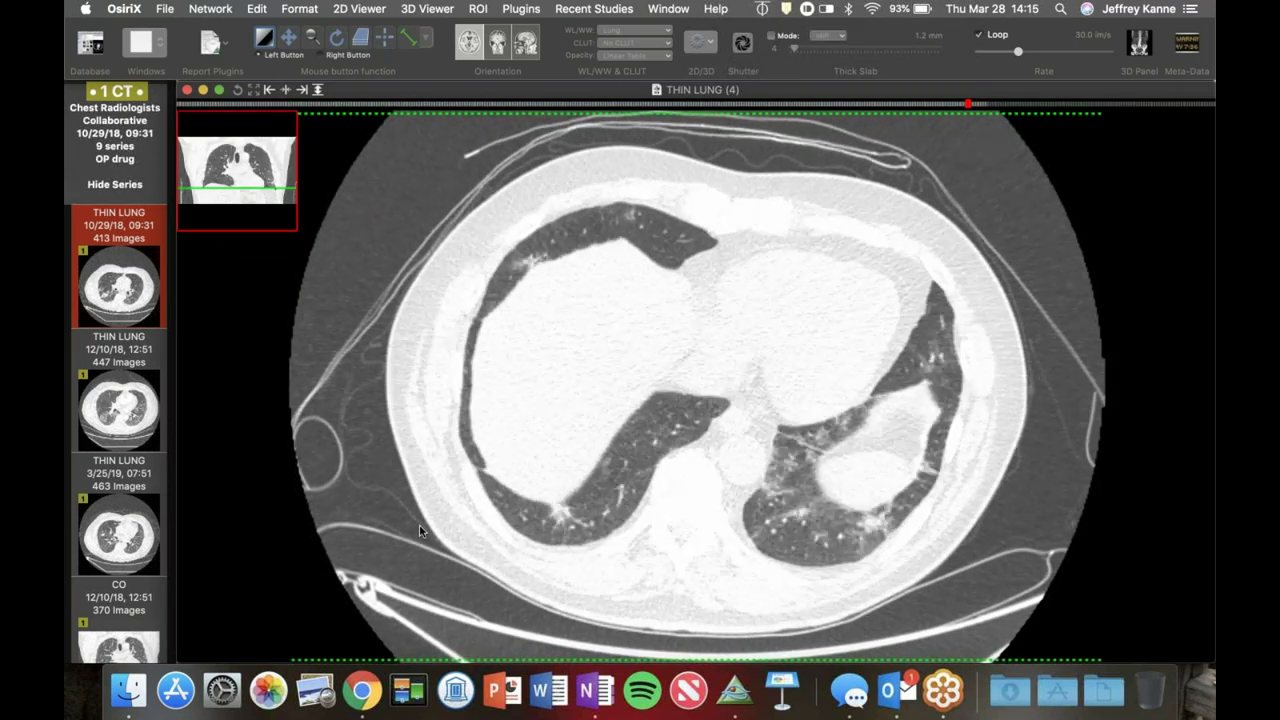
Step: Switch to the 447-image 12/10/18 THIN LUNG series and scroll up through it
click(156, 426)
scroll(696, 385, up, 15)
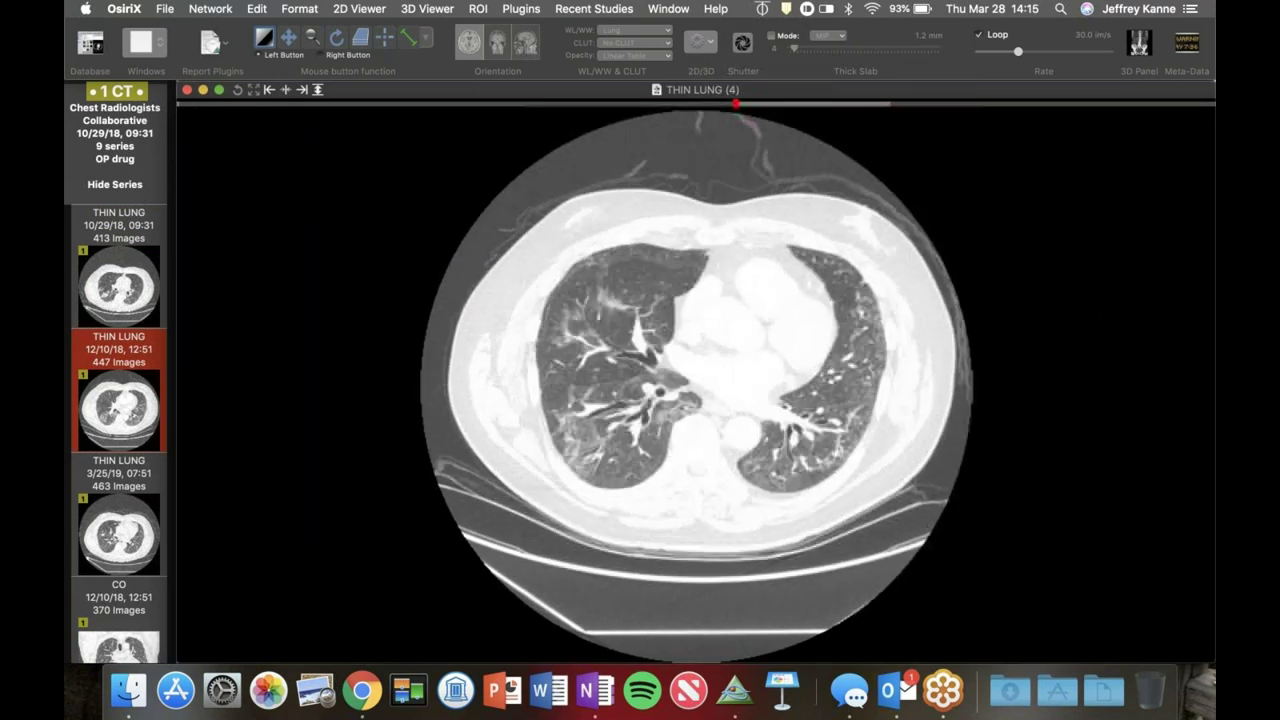
scroll(696, 385, up, 17)
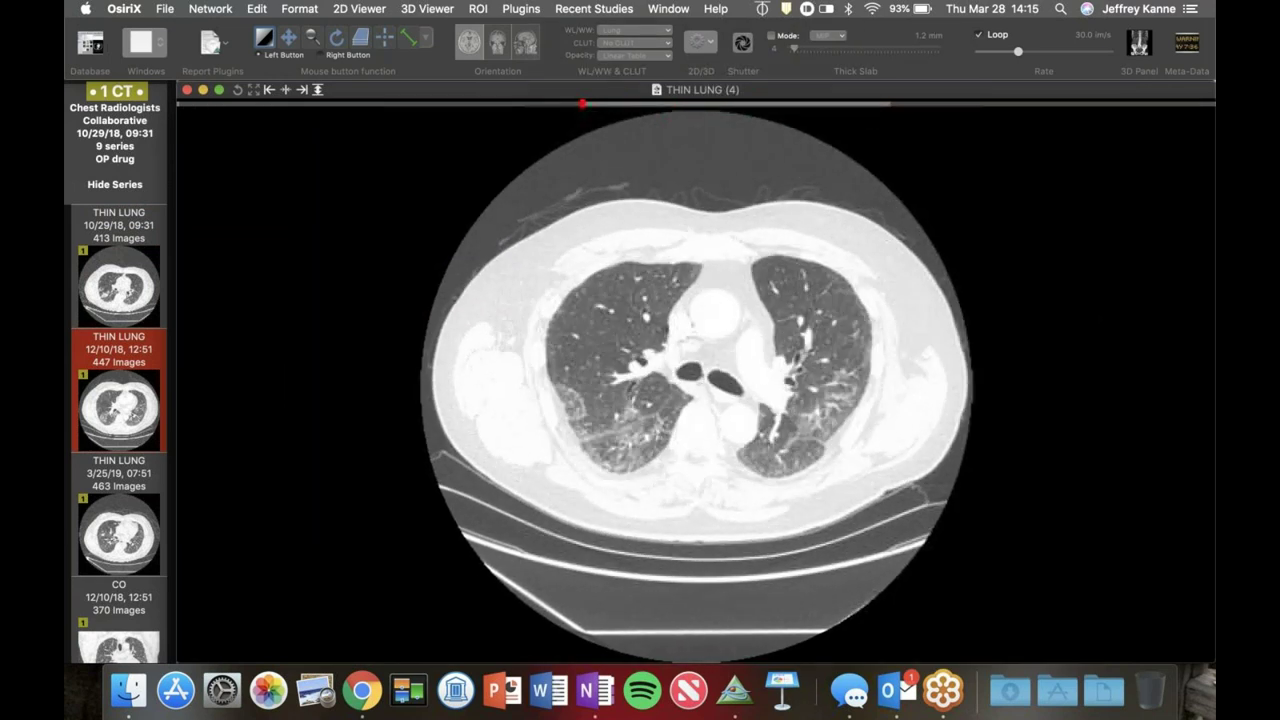